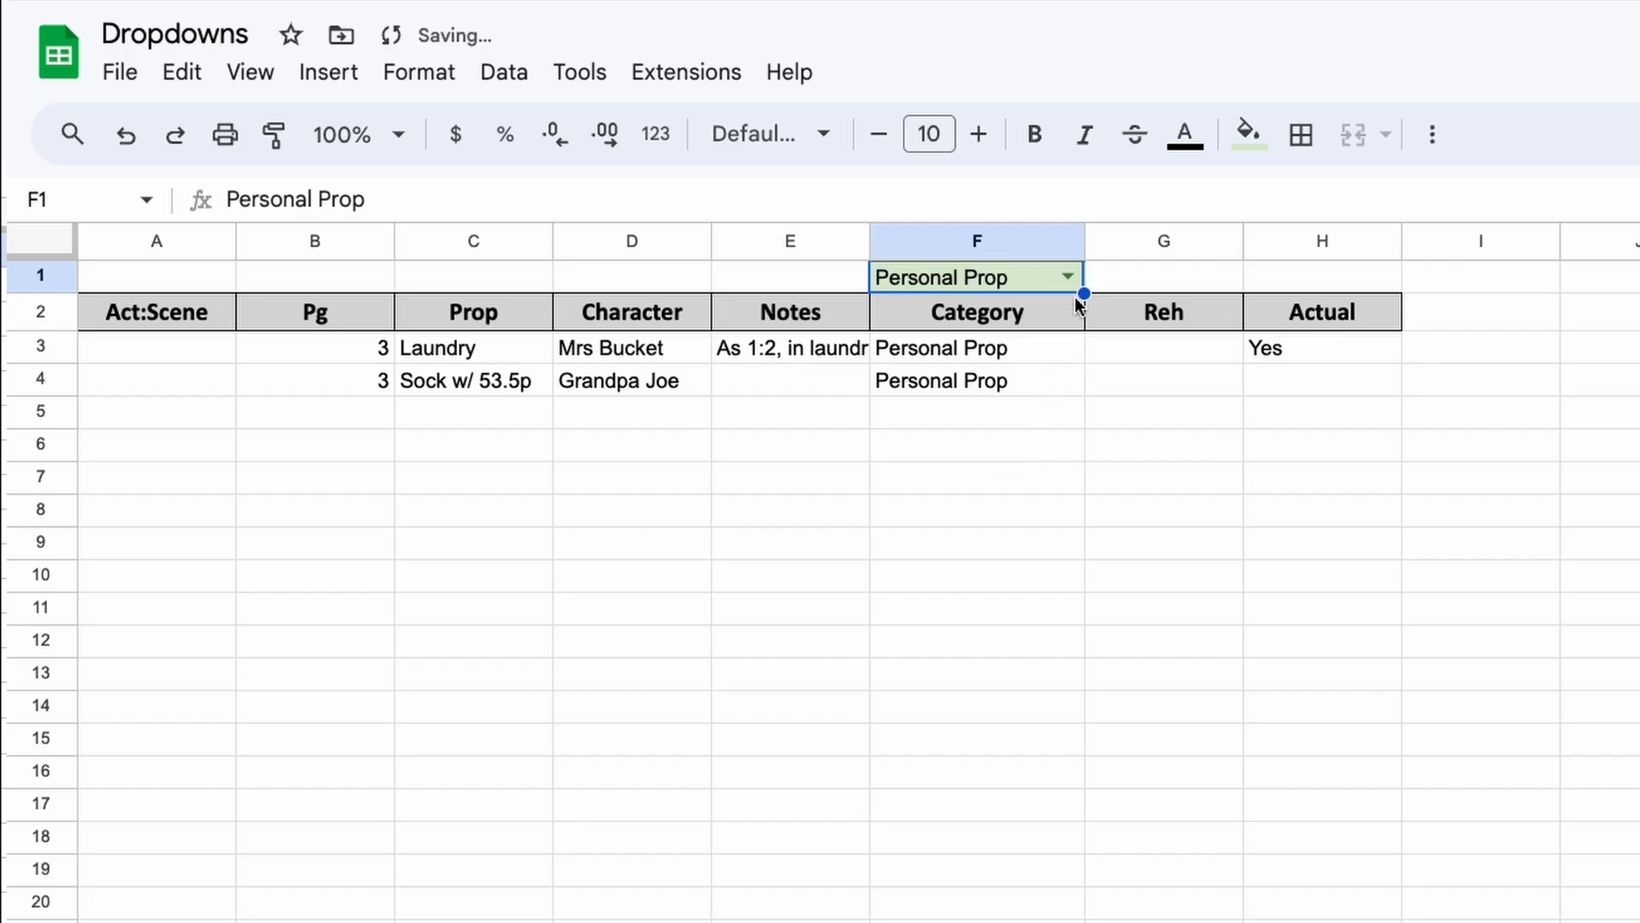
- Switch the category dropdown in F1 of the filtered props sheet to Consumables, and finally to Make
click(1070, 278)
click(1025, 464)
click(1069, 276)
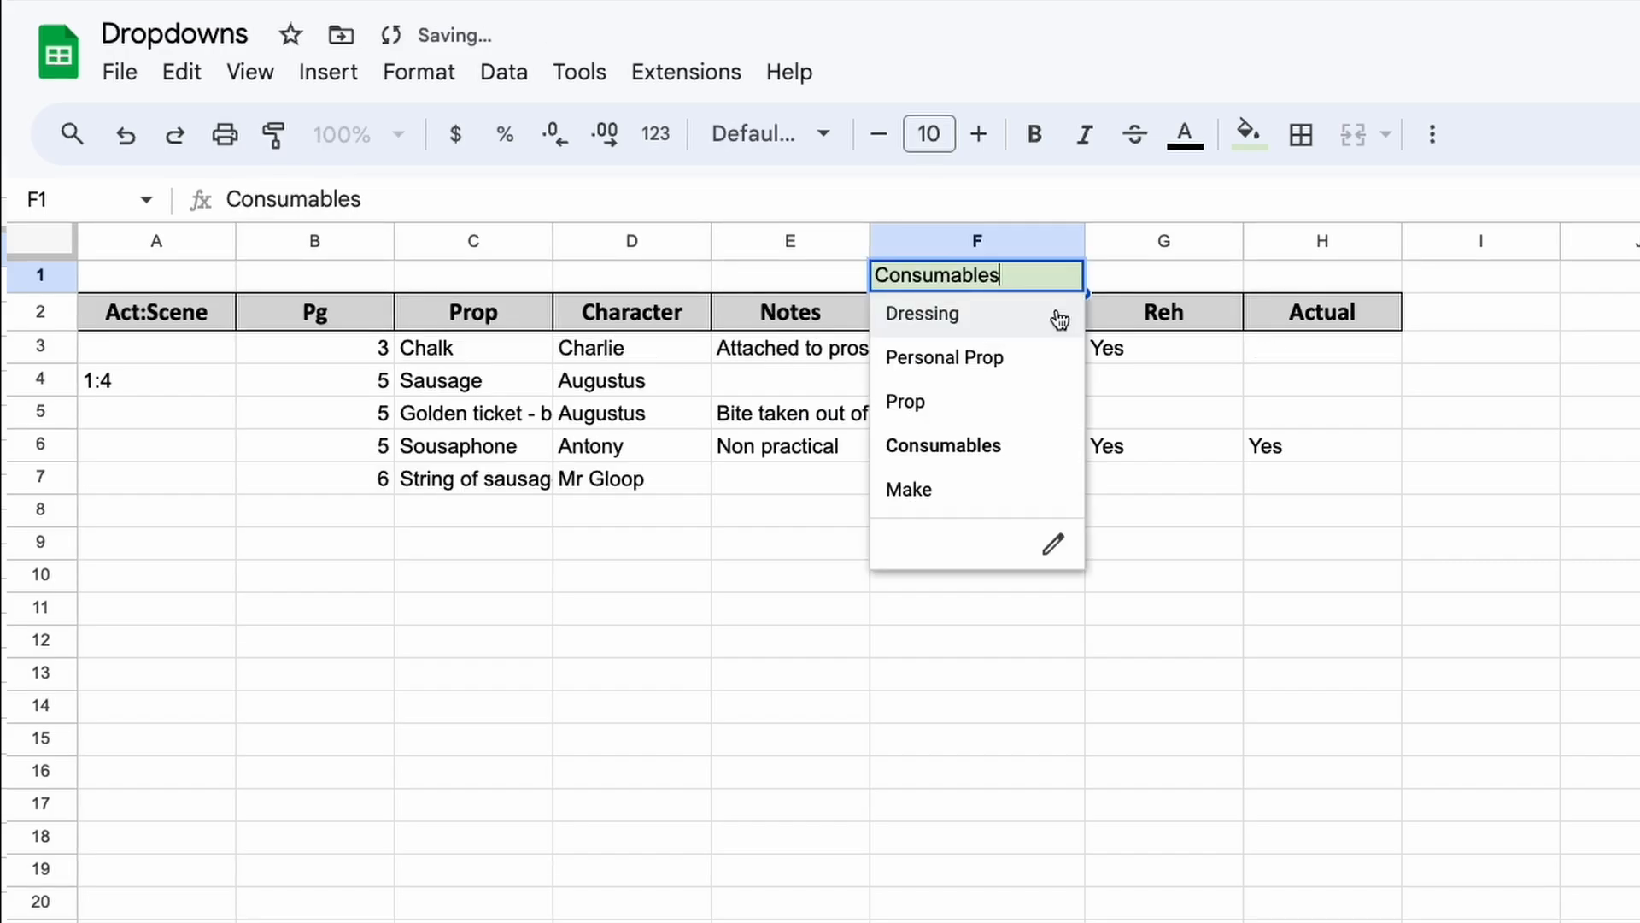
click(1012, 507)
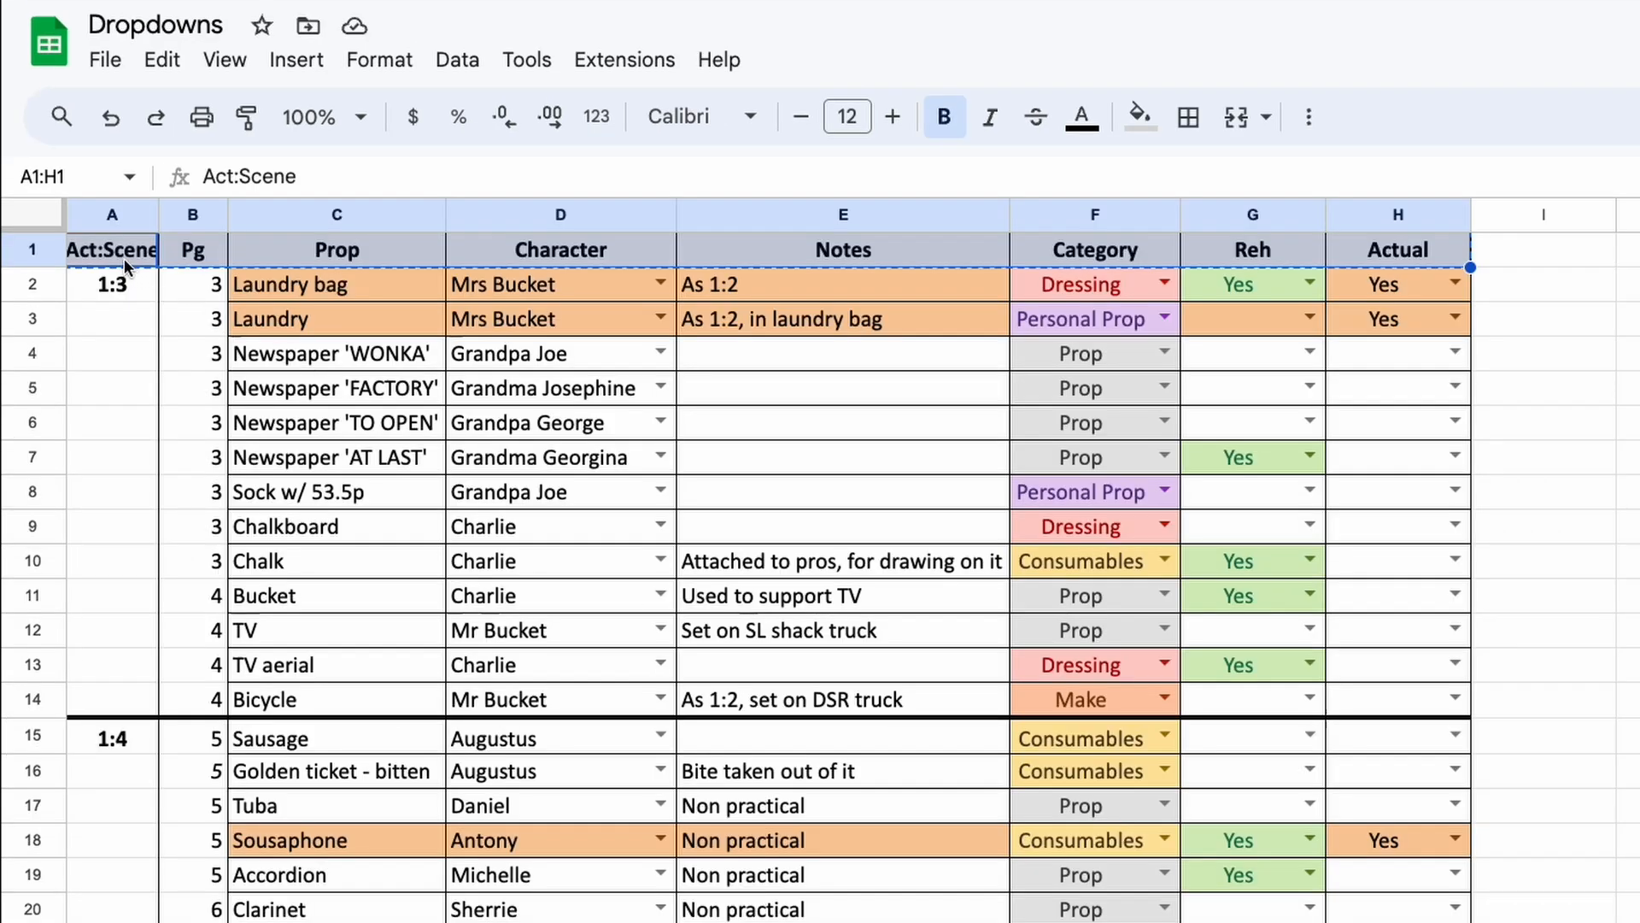
- Copy the header row A1:H1 from the Props List sheet into row 2 of the blank sheet, starting at A2
click(120, 256)
drag(120, 256, 1399, 256)
key(ctrl+c)
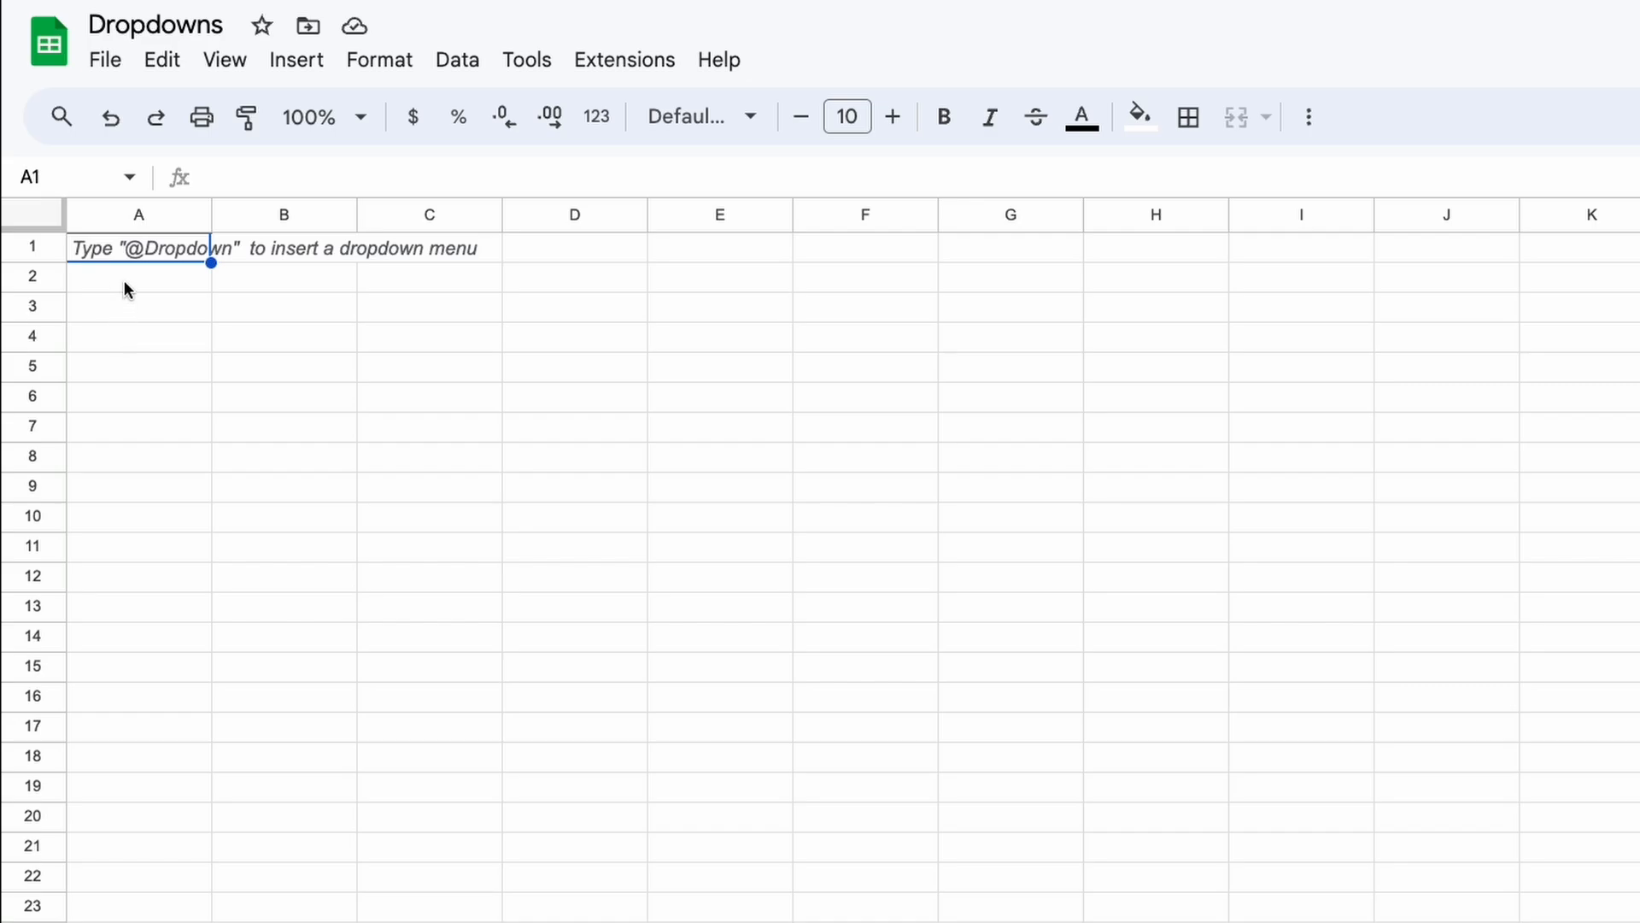
click(124, 286)
key(ctrl+v)
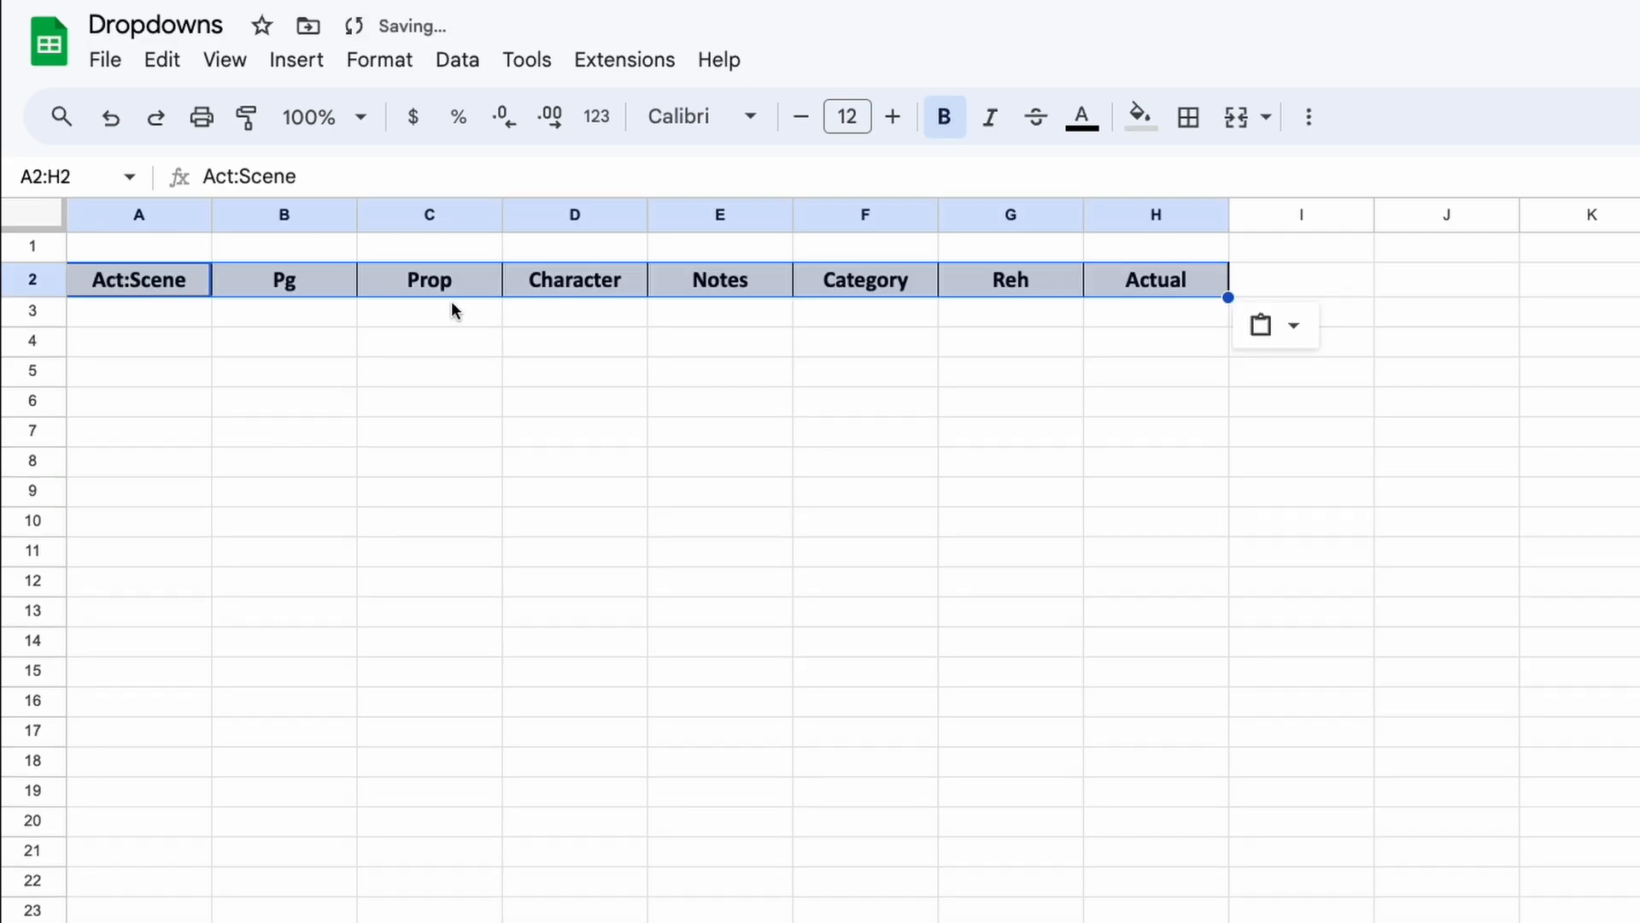
click(717, 499)
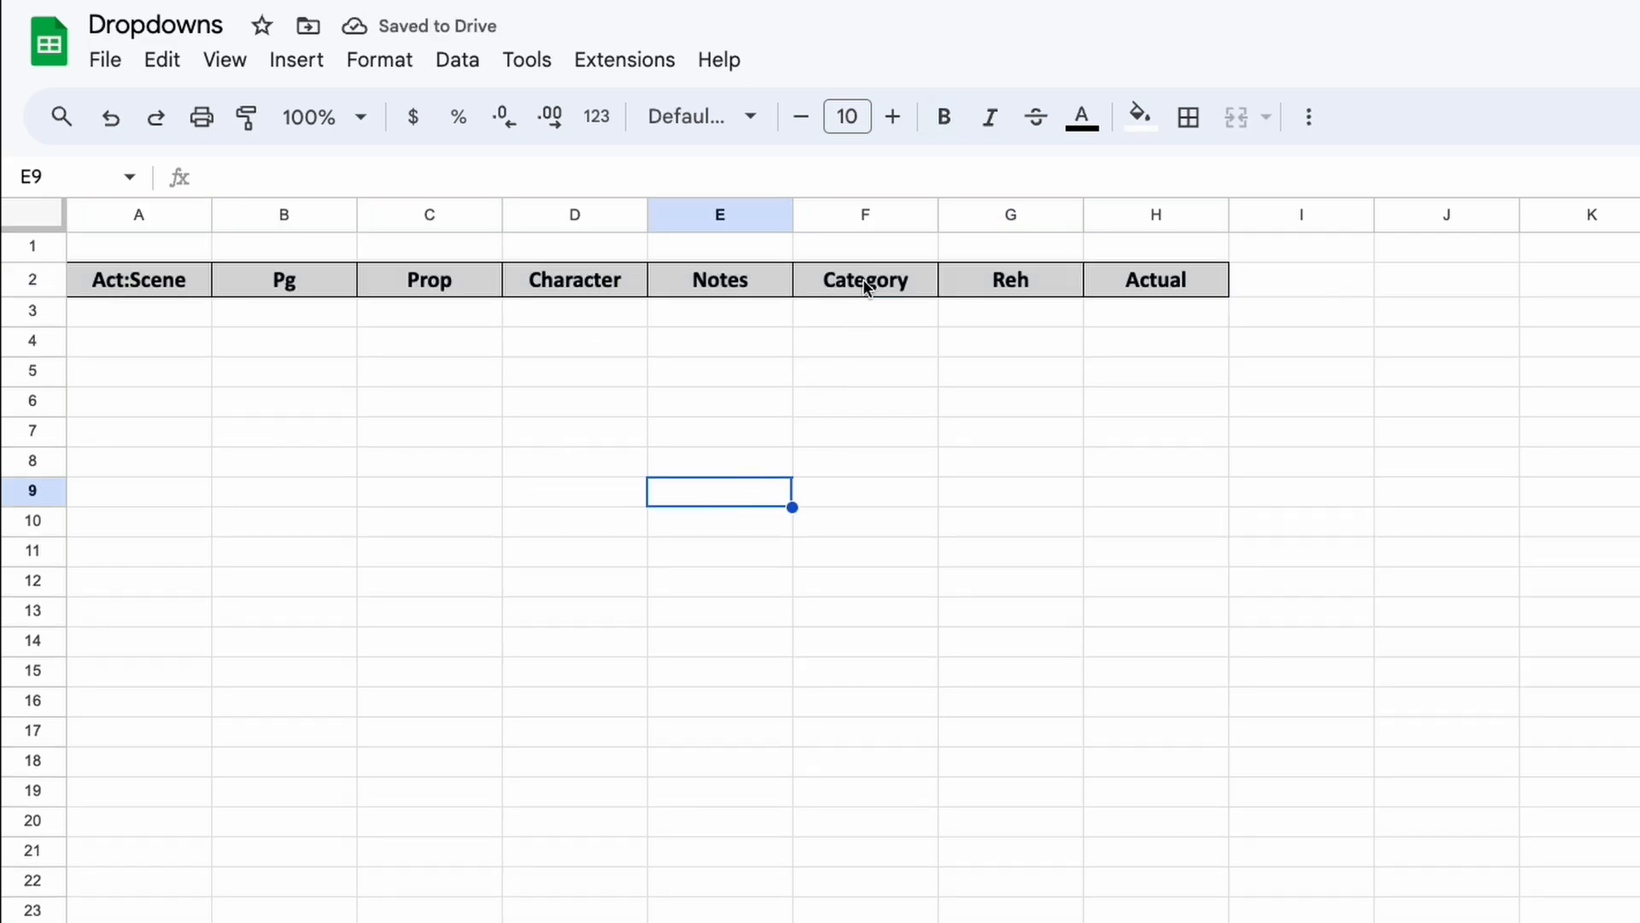
- Insert a new dropdown into cell F1, above the Category header
click(871, 246)
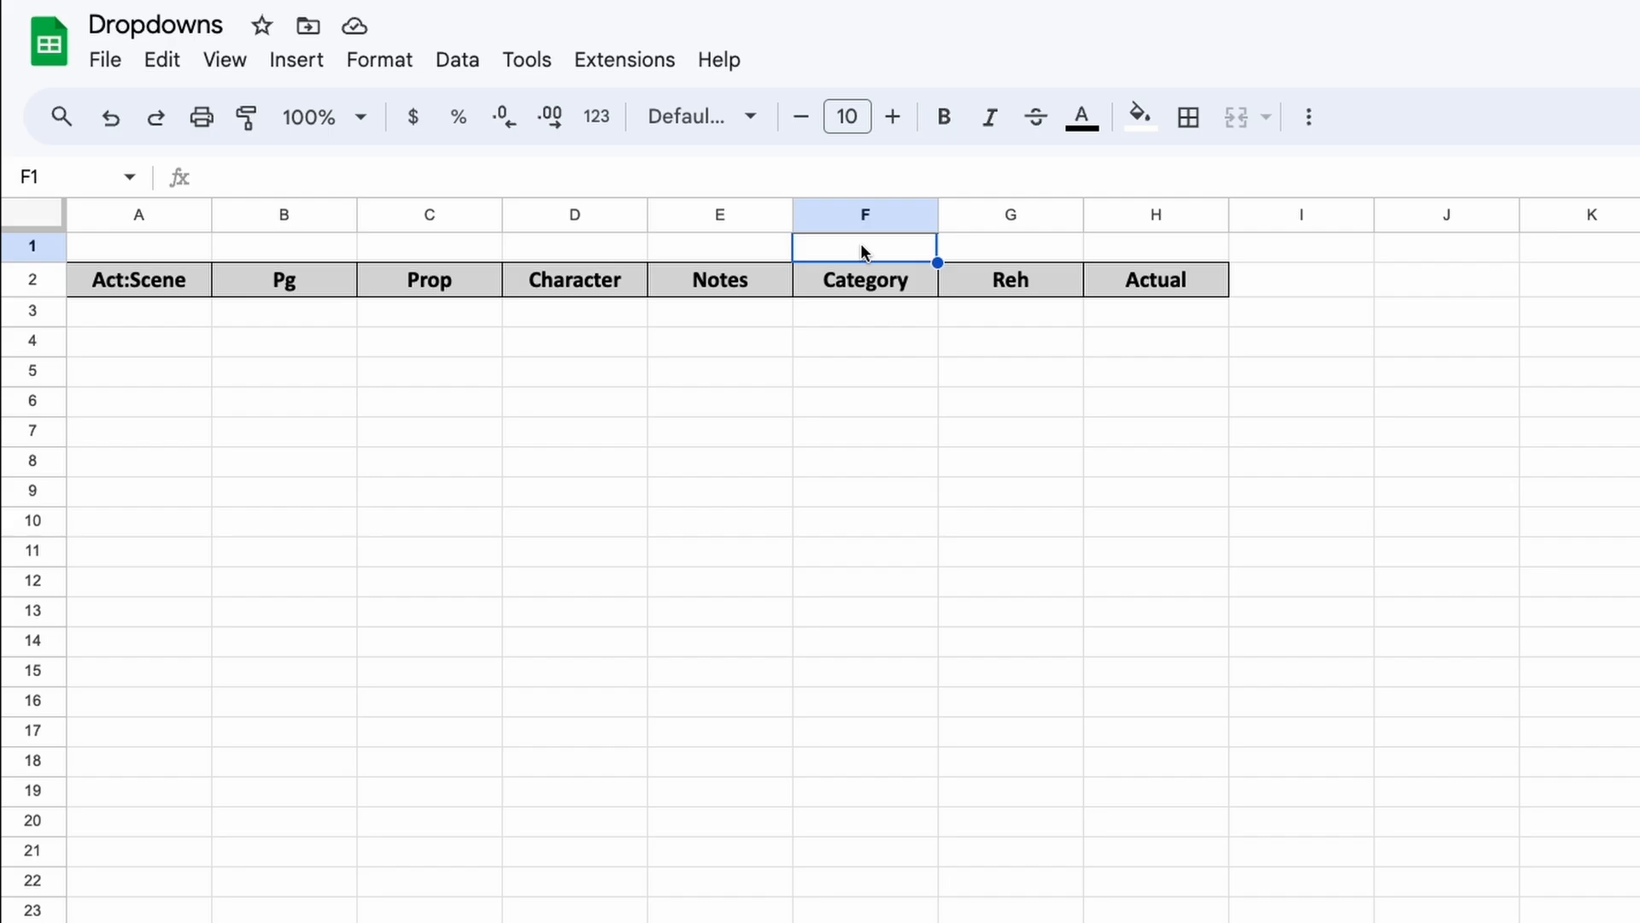
text(@)
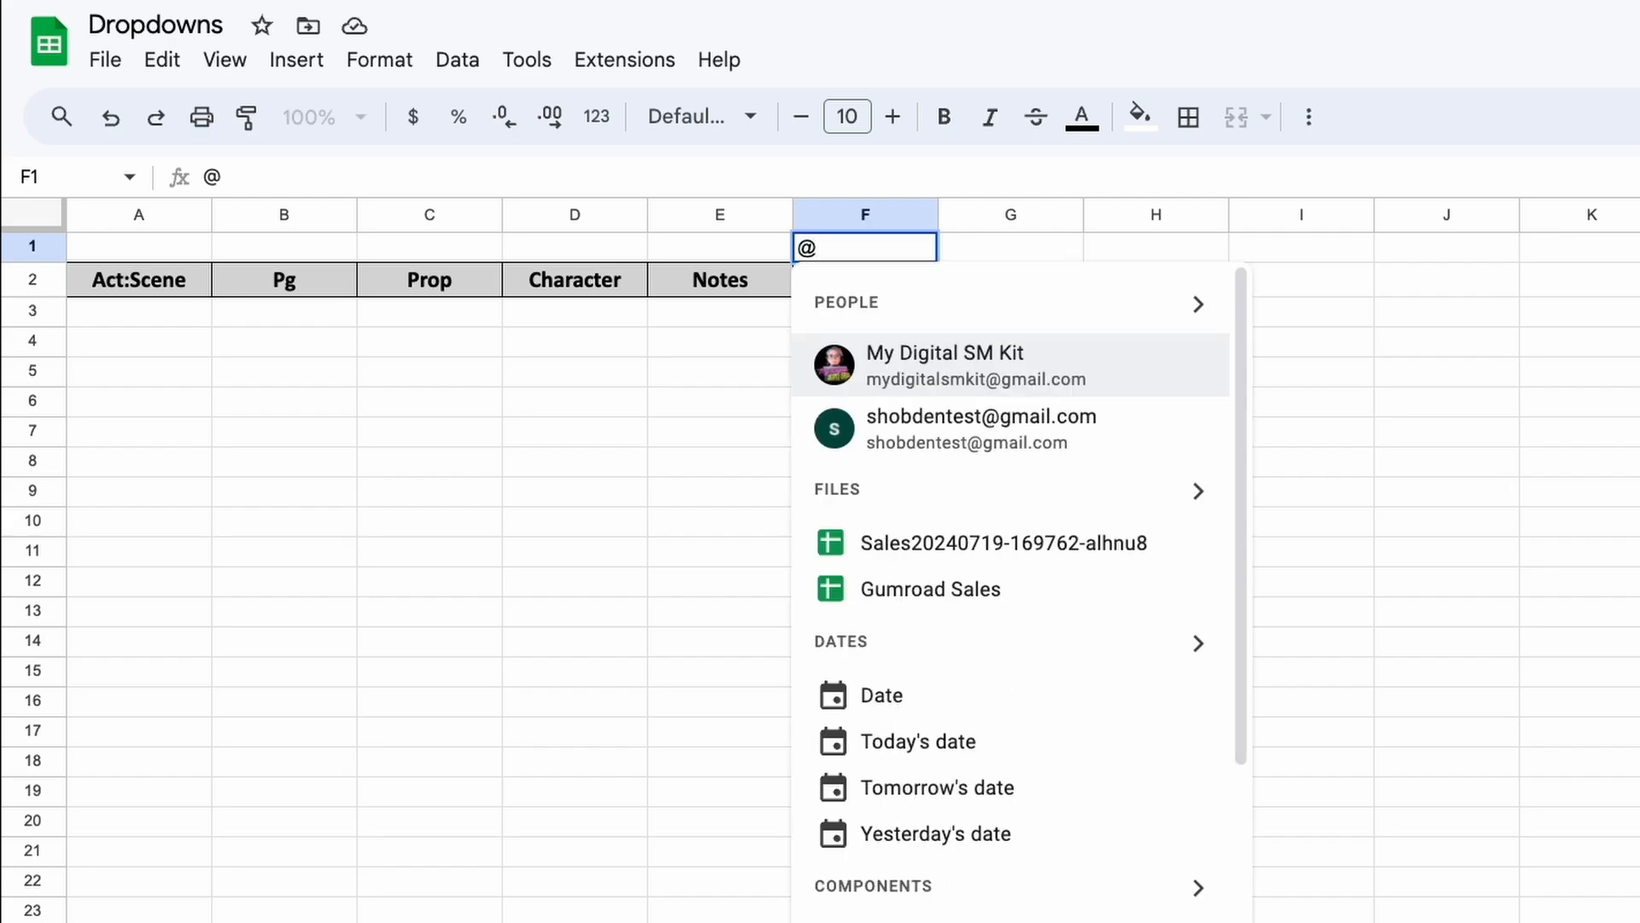
text(drop)
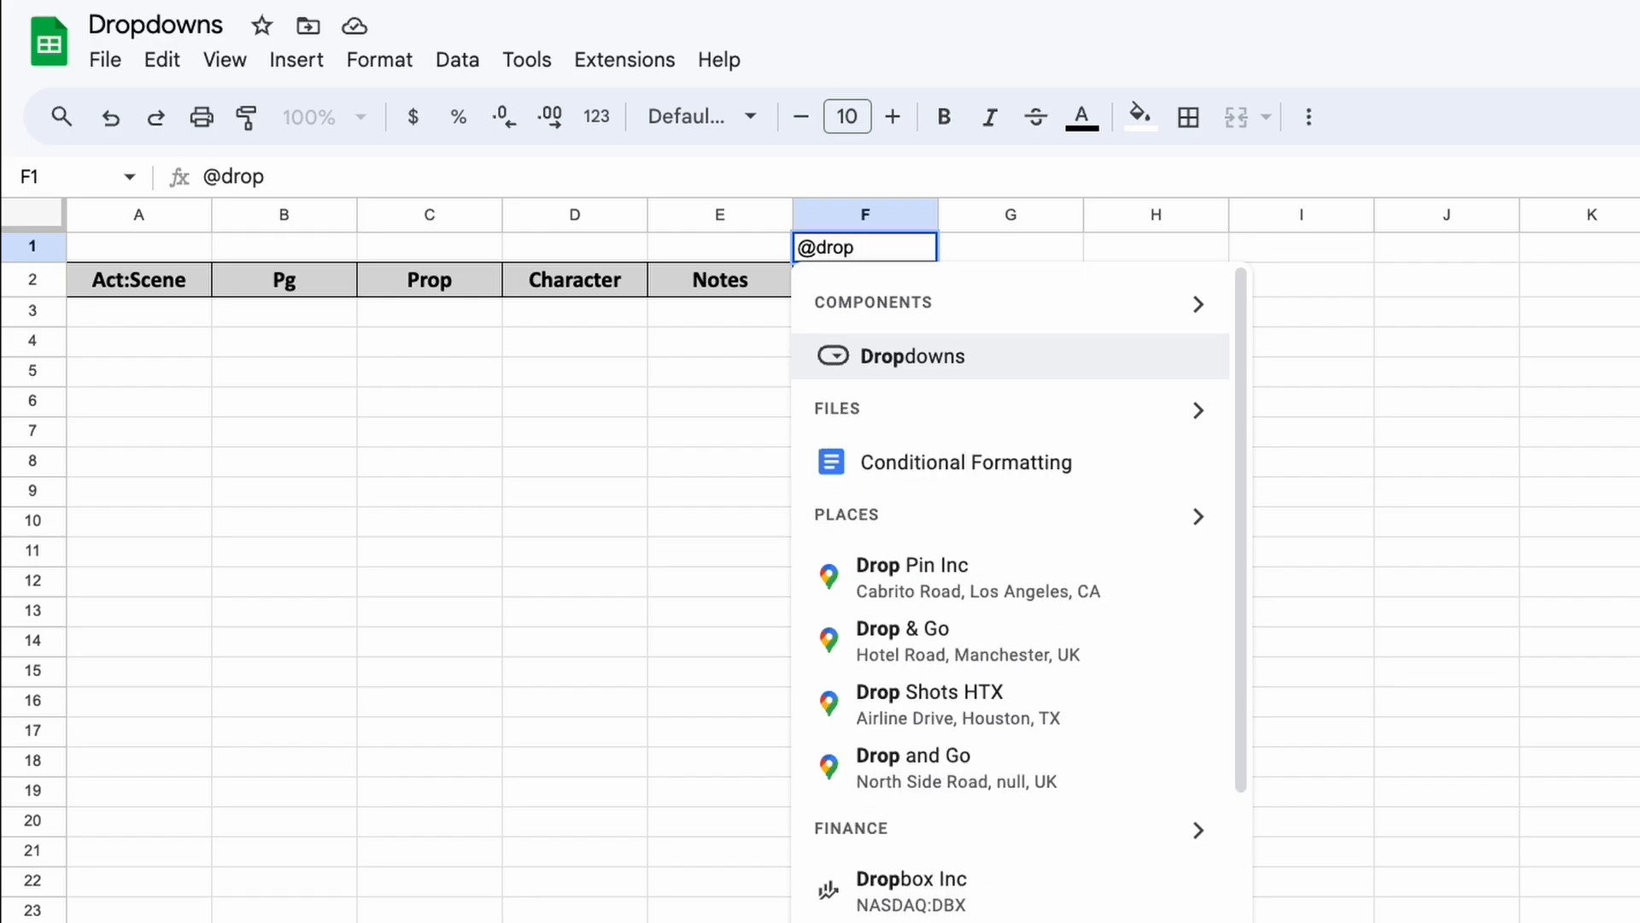
key(Return)
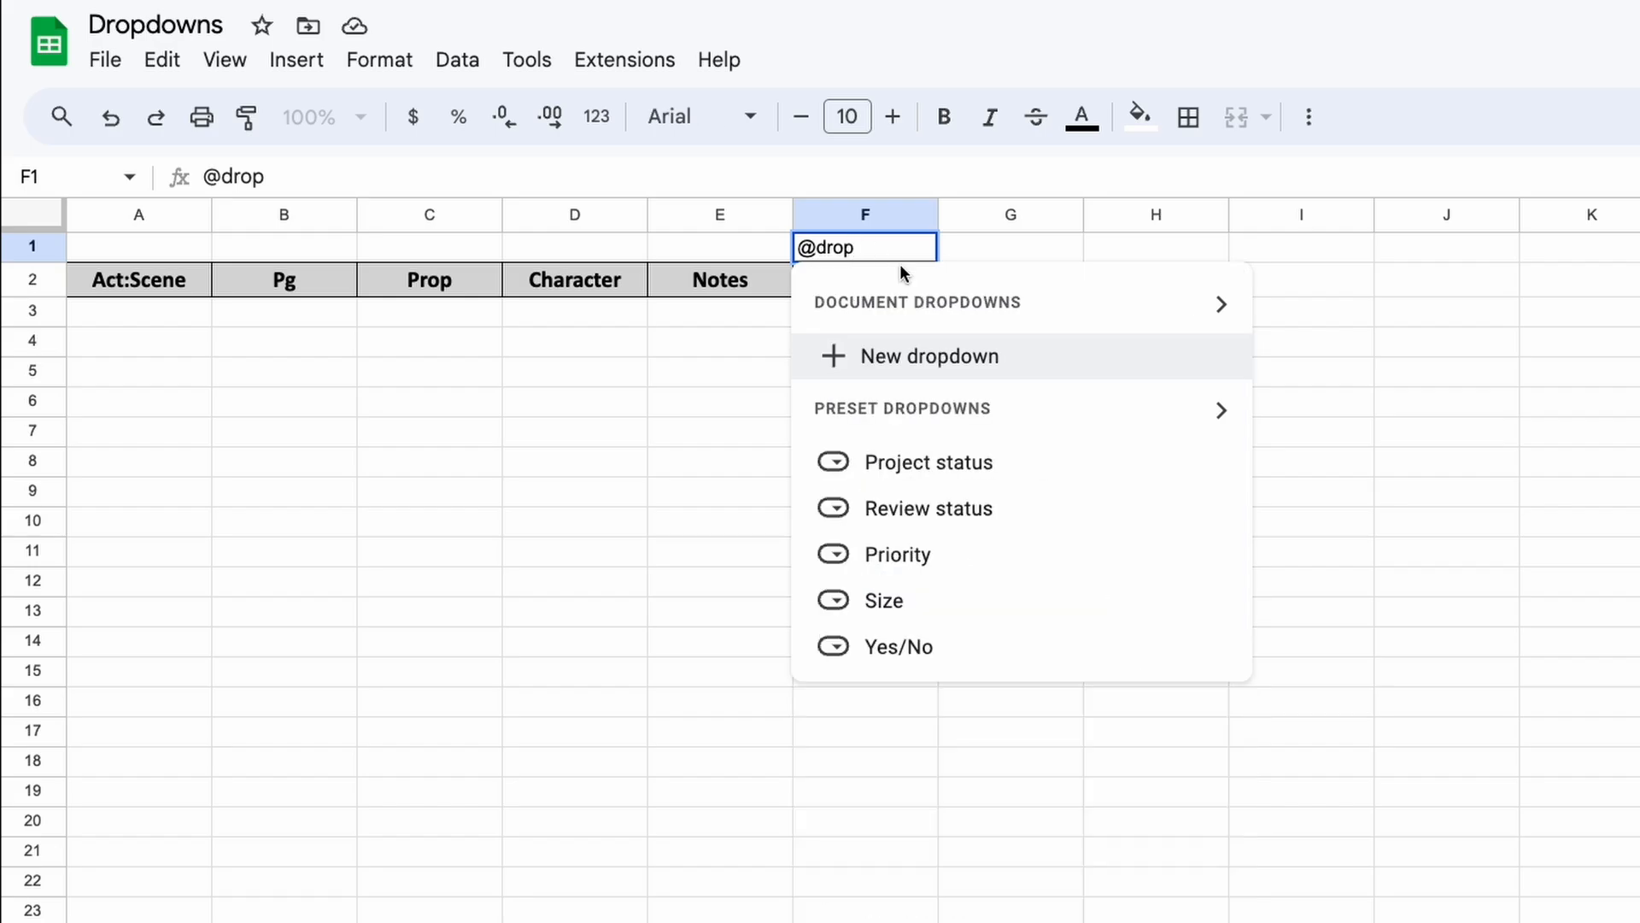
click(967, 355)
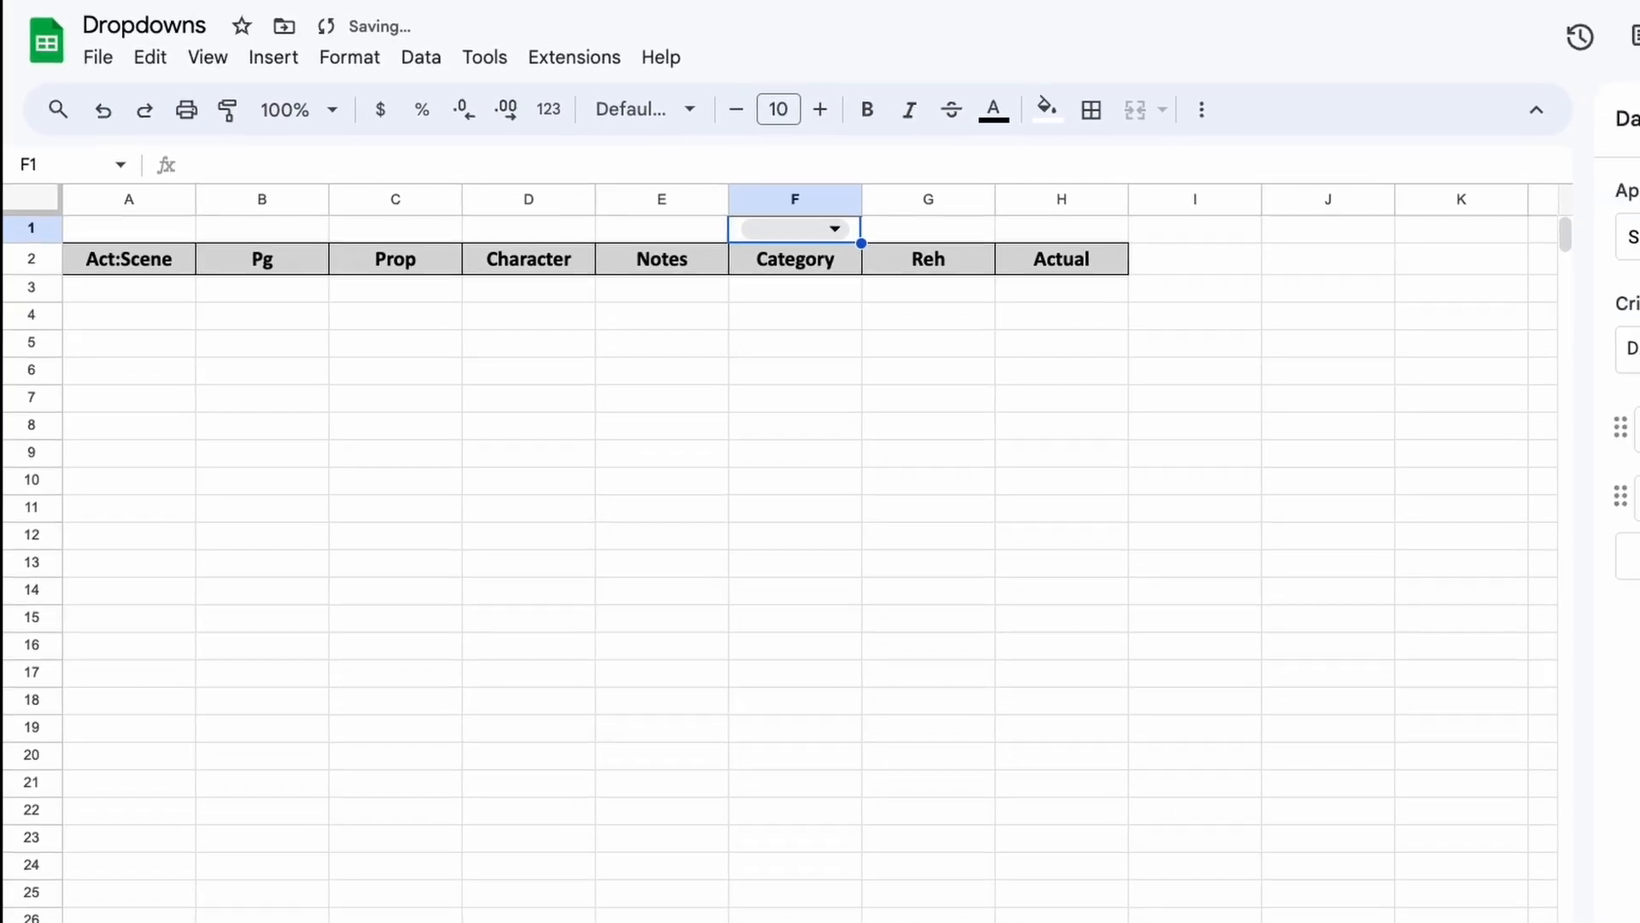
- Make the F1 dropdown take its options from the range 'Props List'!F2:F and return to Sheet6
click(1538, 295)
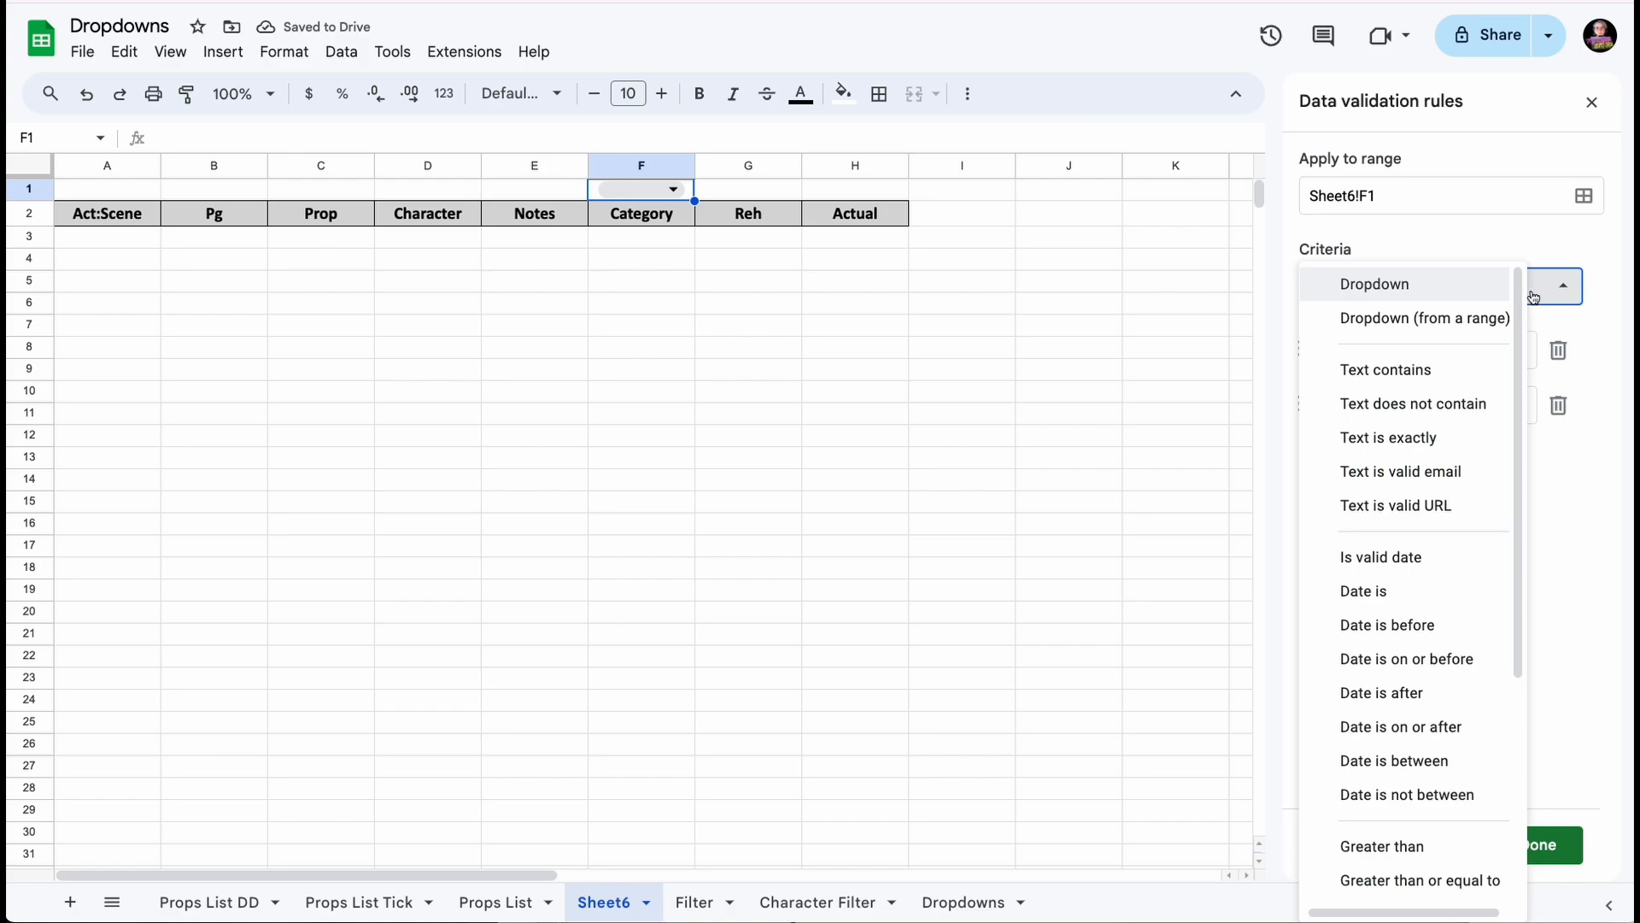
click(1460, 324)
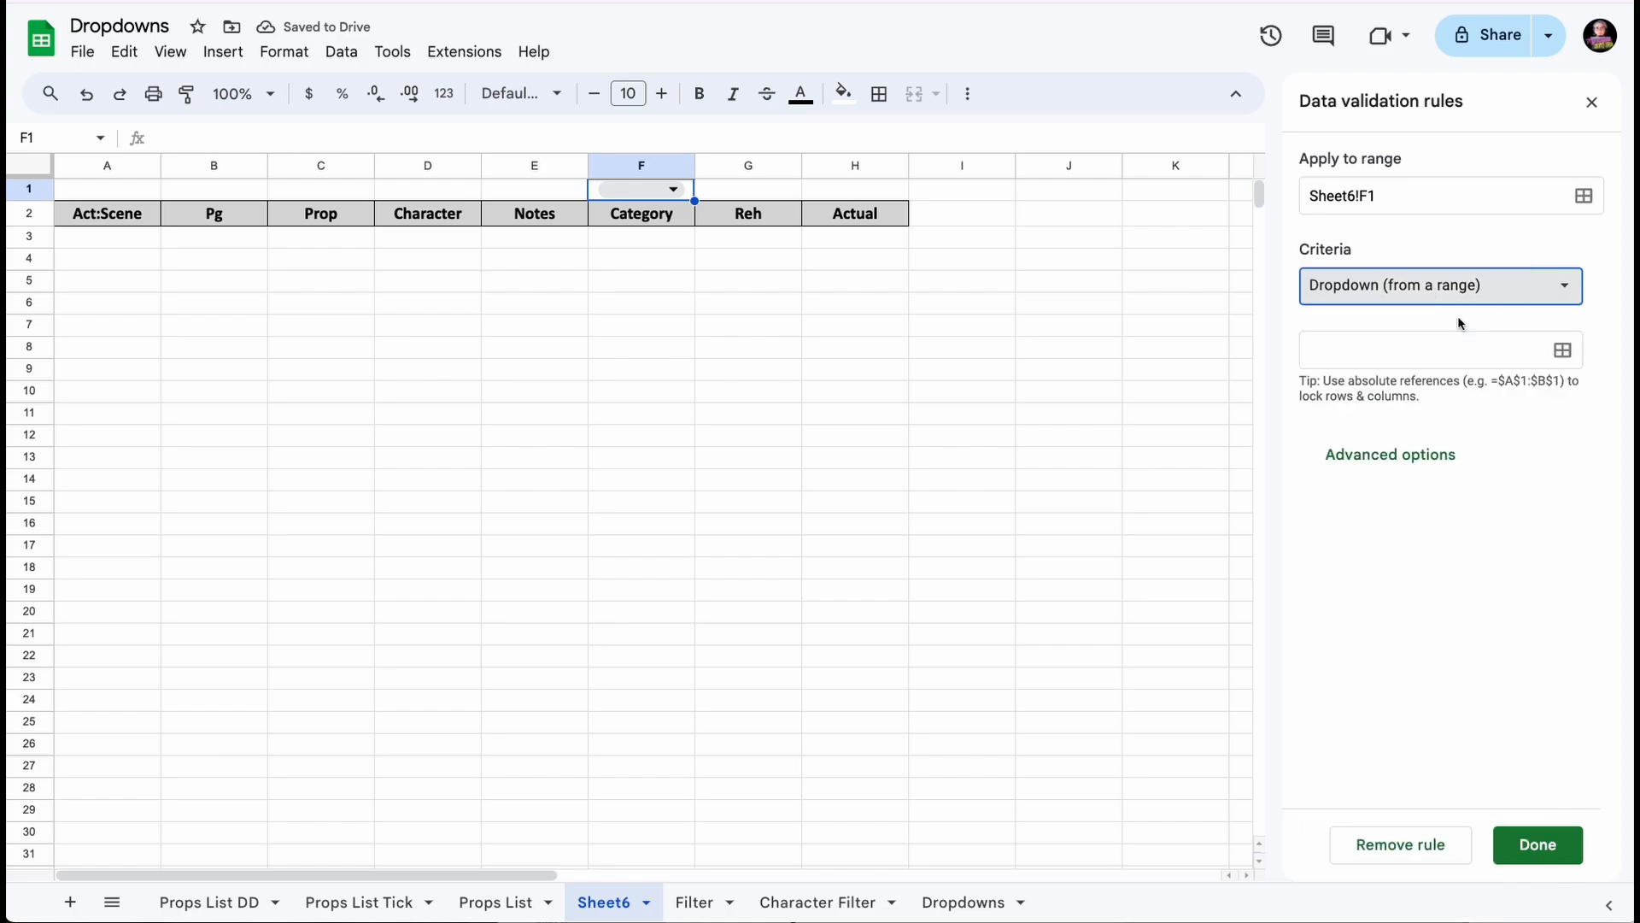
click(1564, 351)
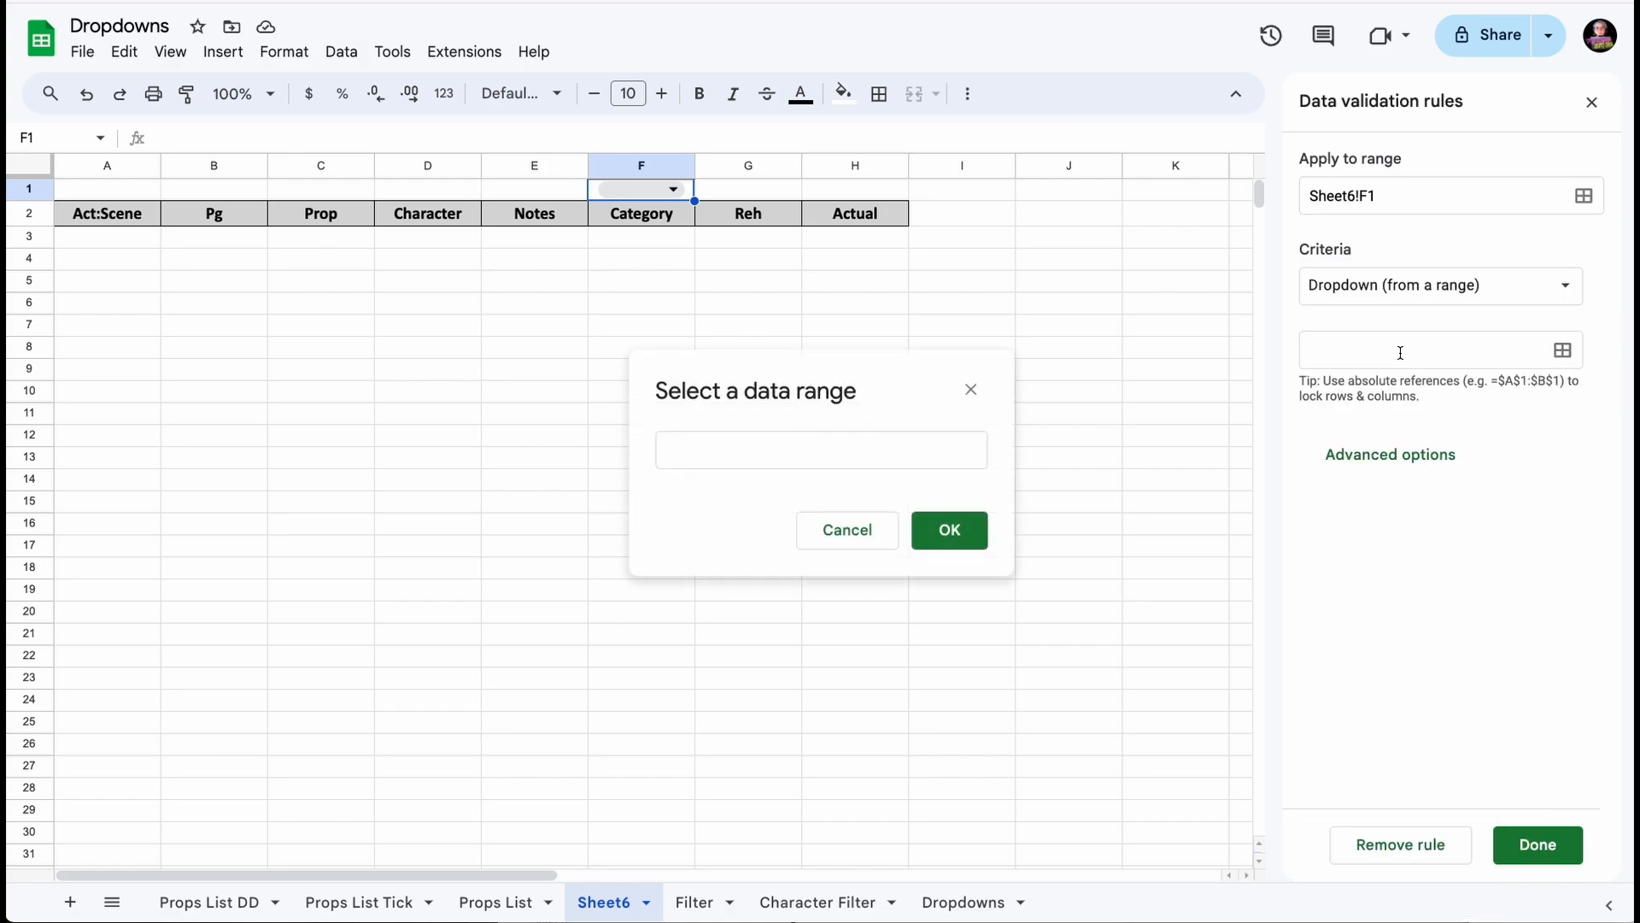
click(503, 904)
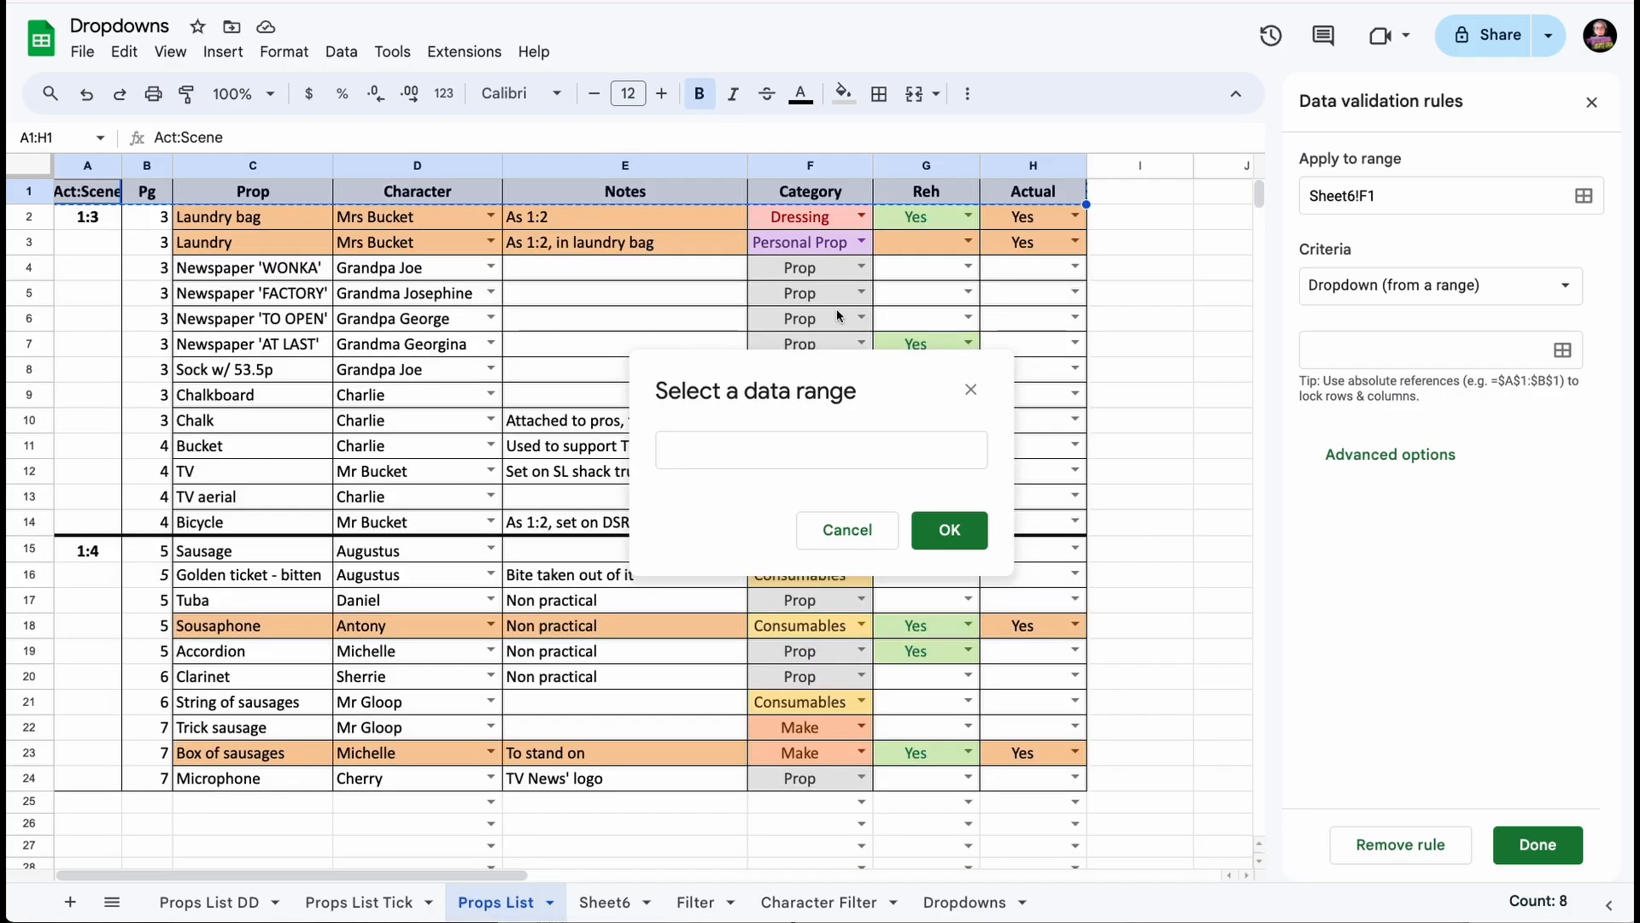
drag(844, 379, 371, 337)
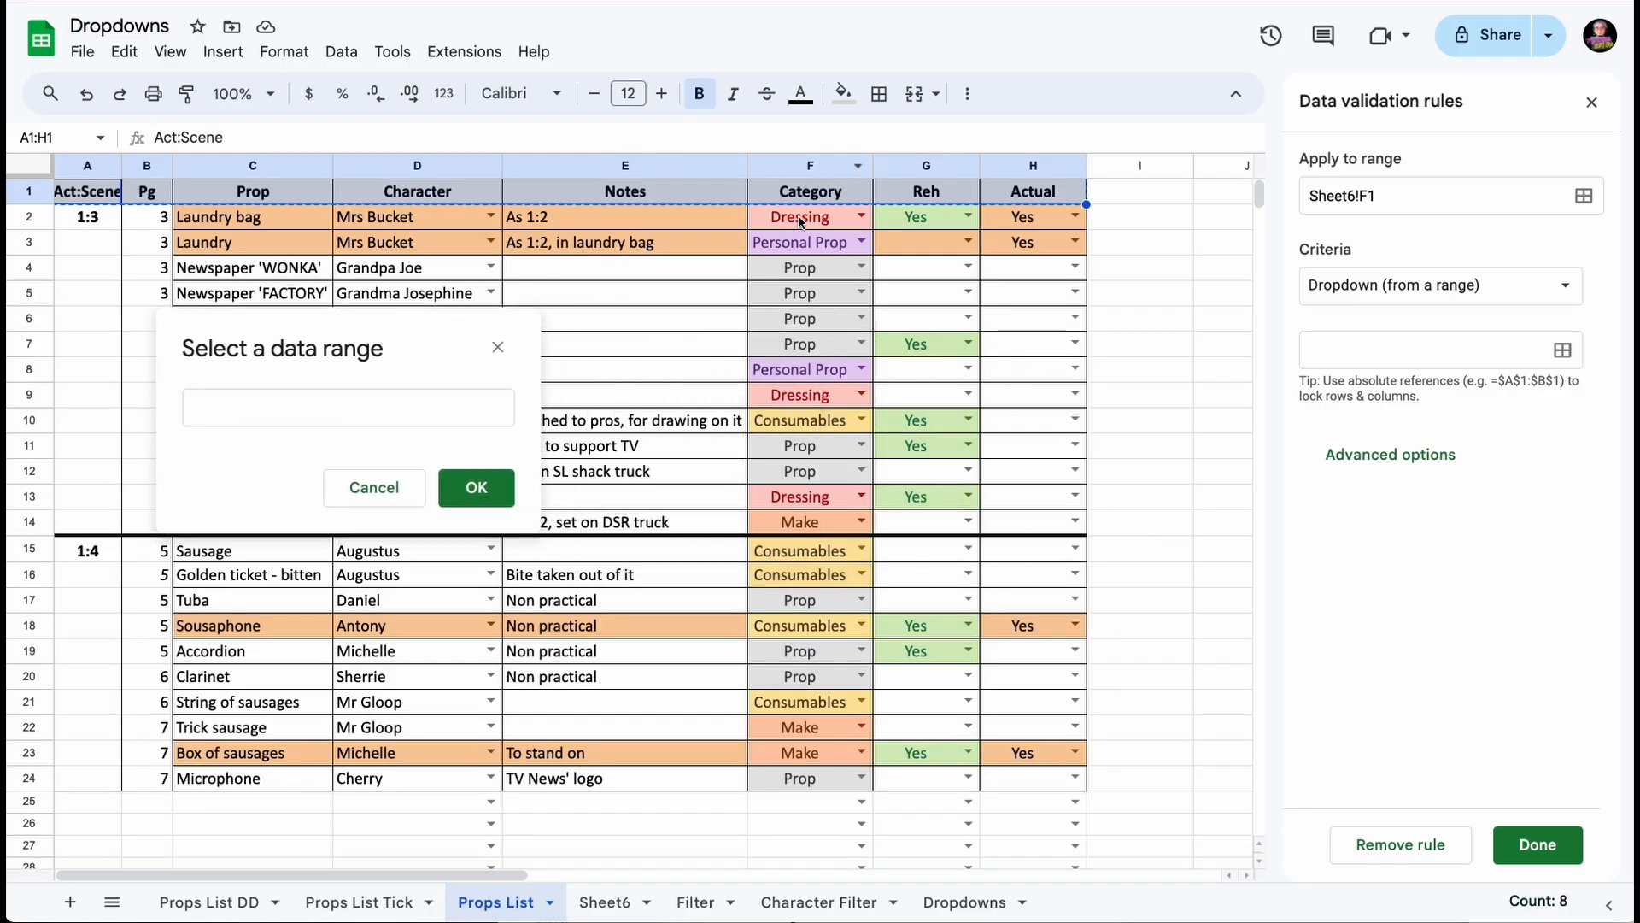
drag(794, 221, 792, 854)
click(356, 404)
key(BackSpace)
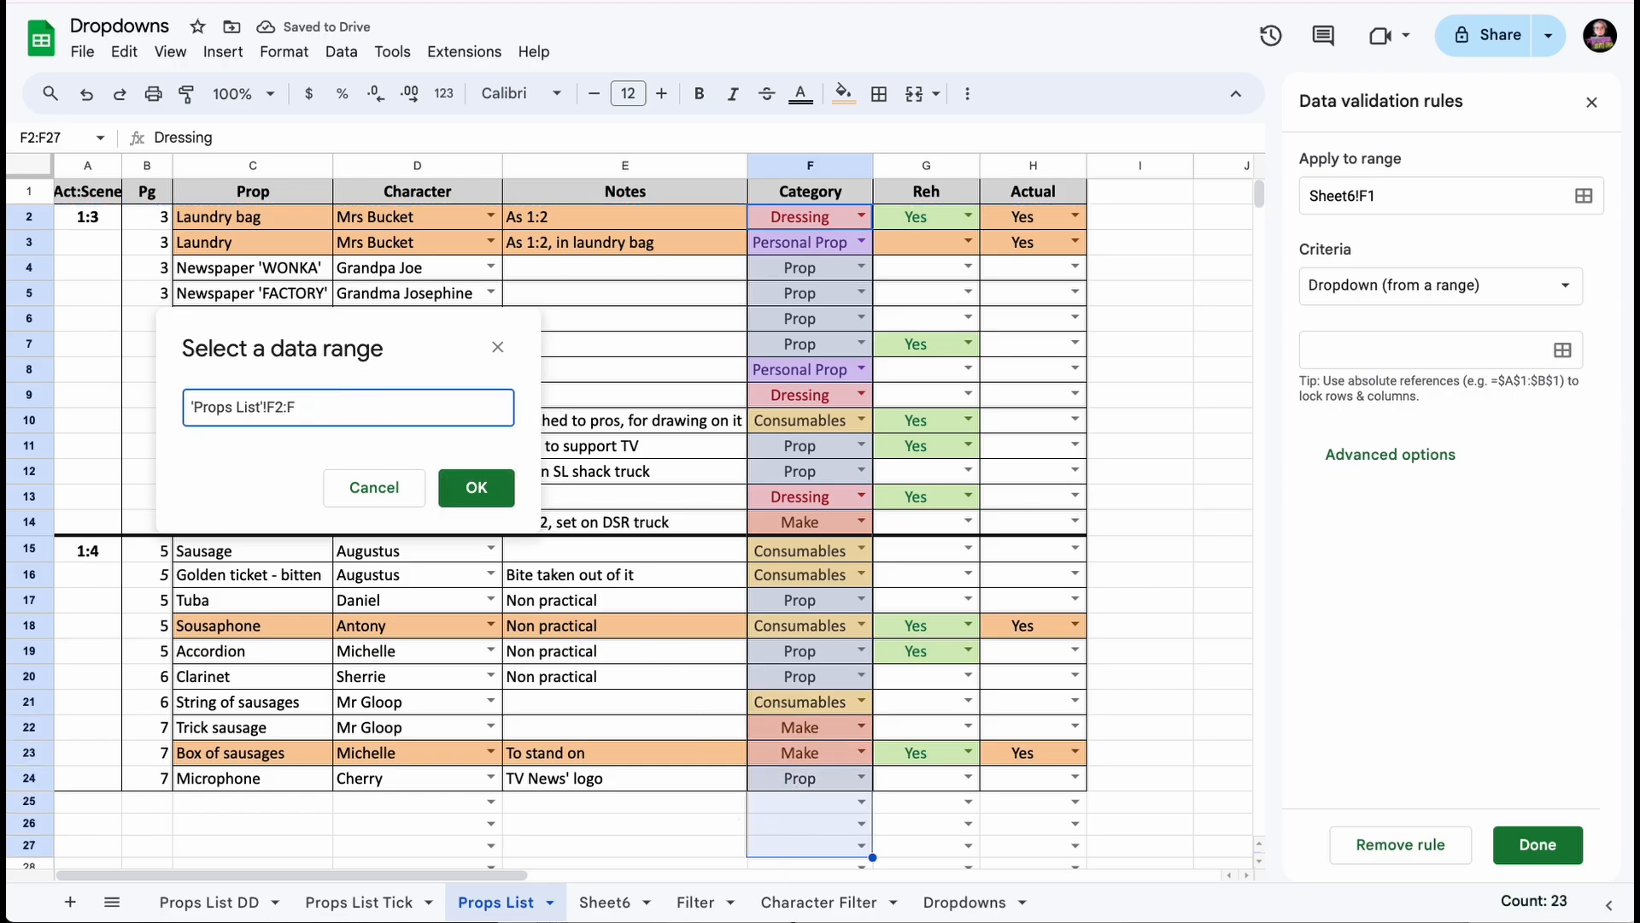
key(Return)
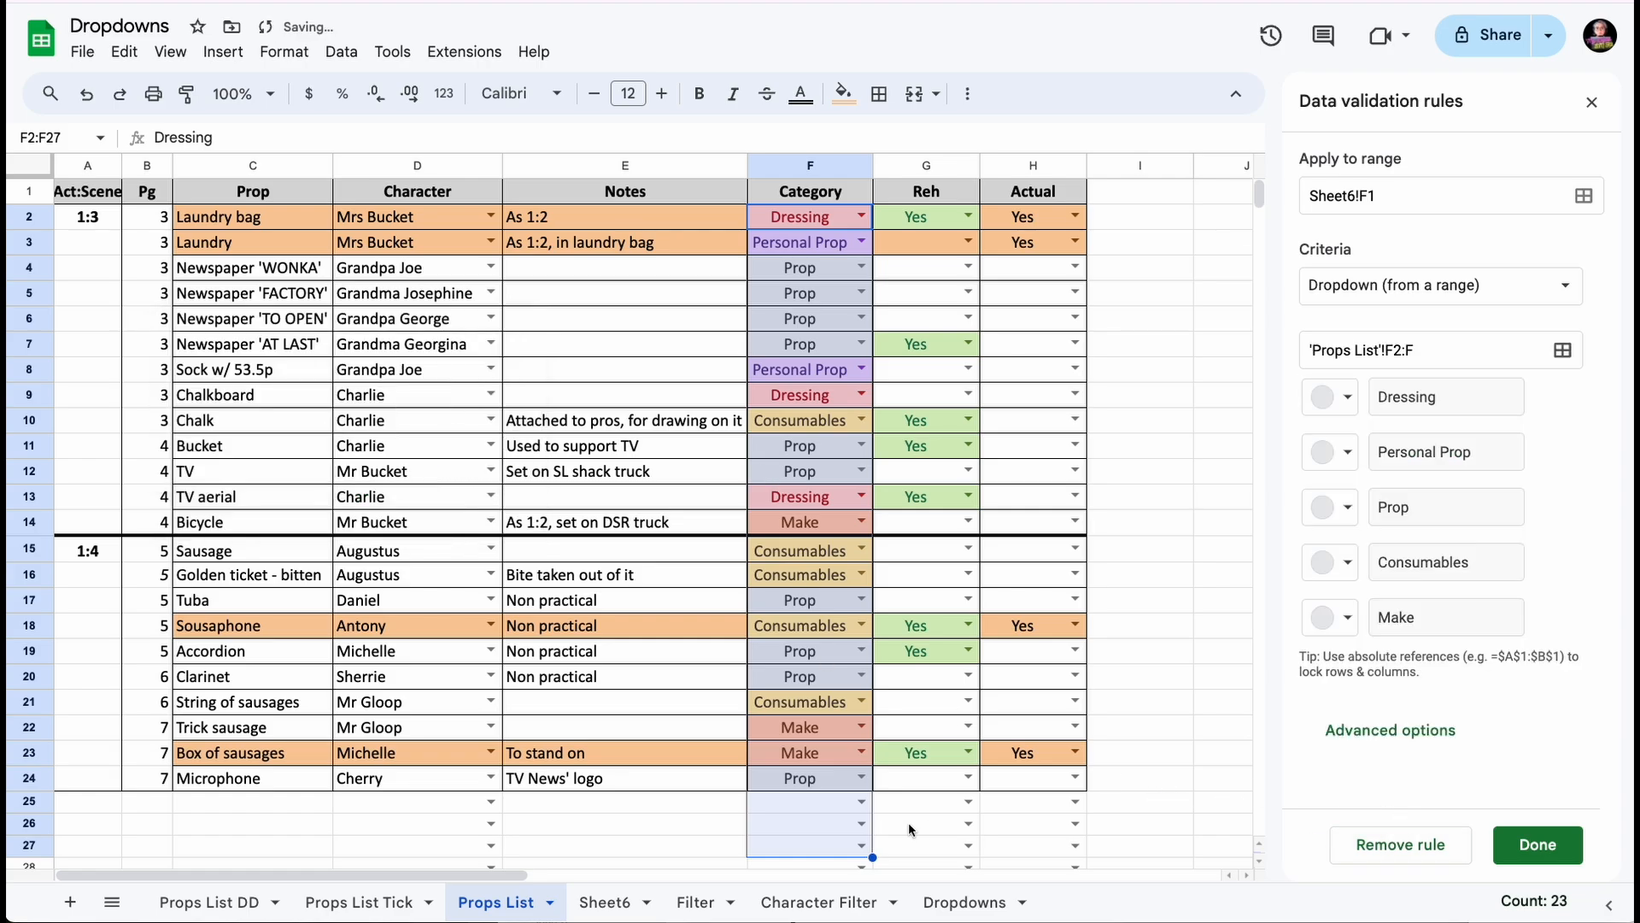
click(620, 909)
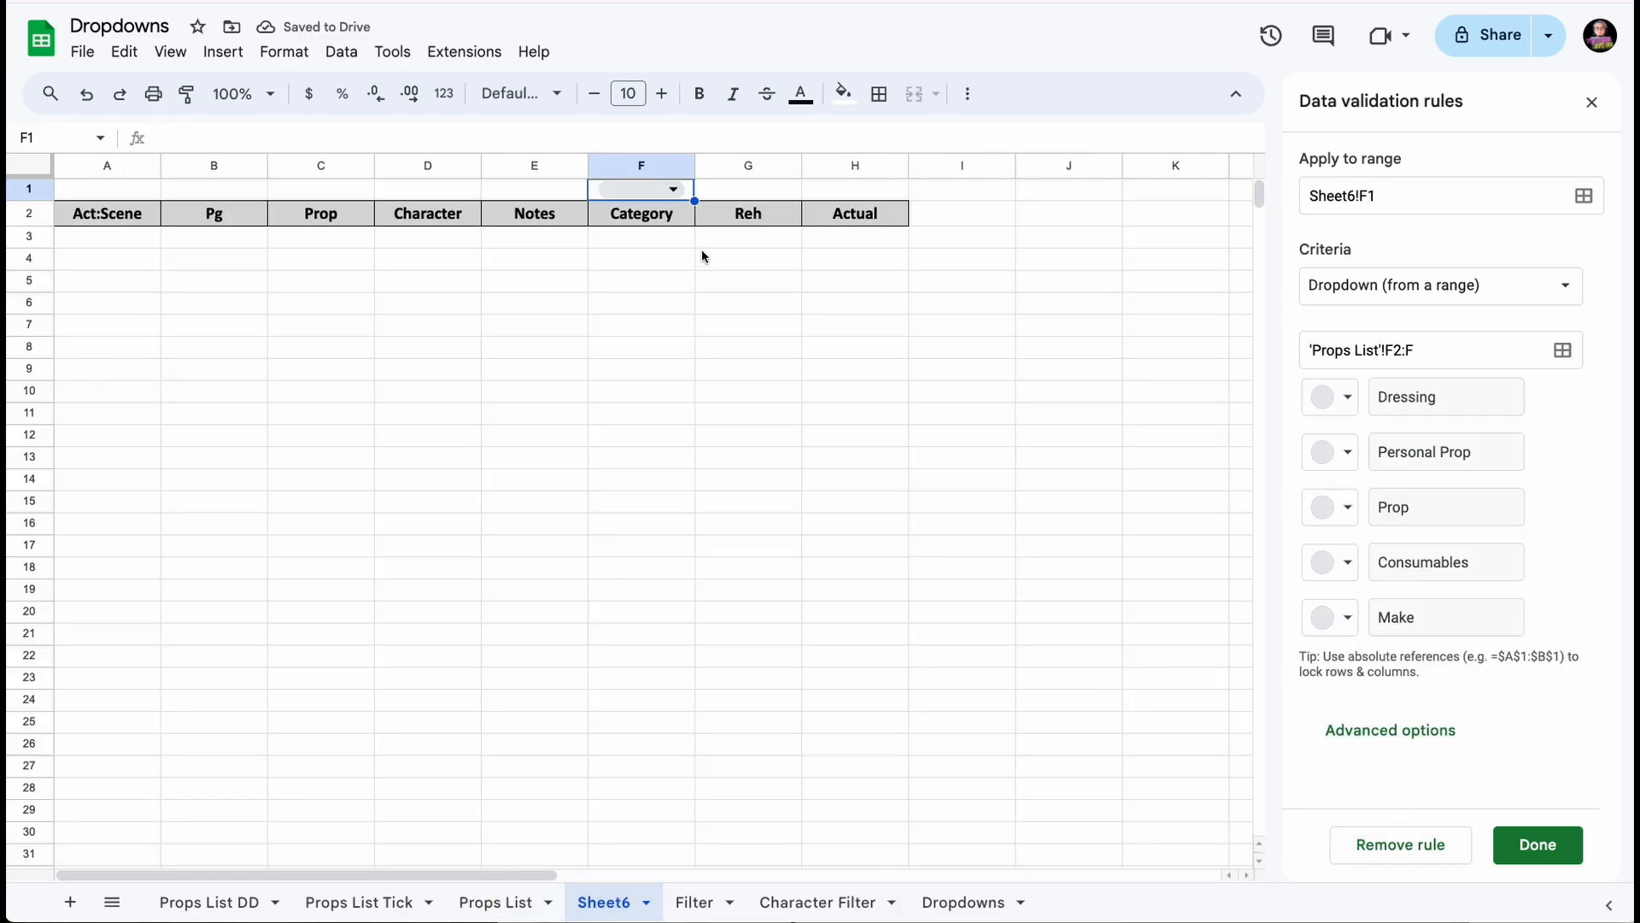
- Test the F1 dropdown by choosing Consumables and after that Personal Prop
click(674, 189)
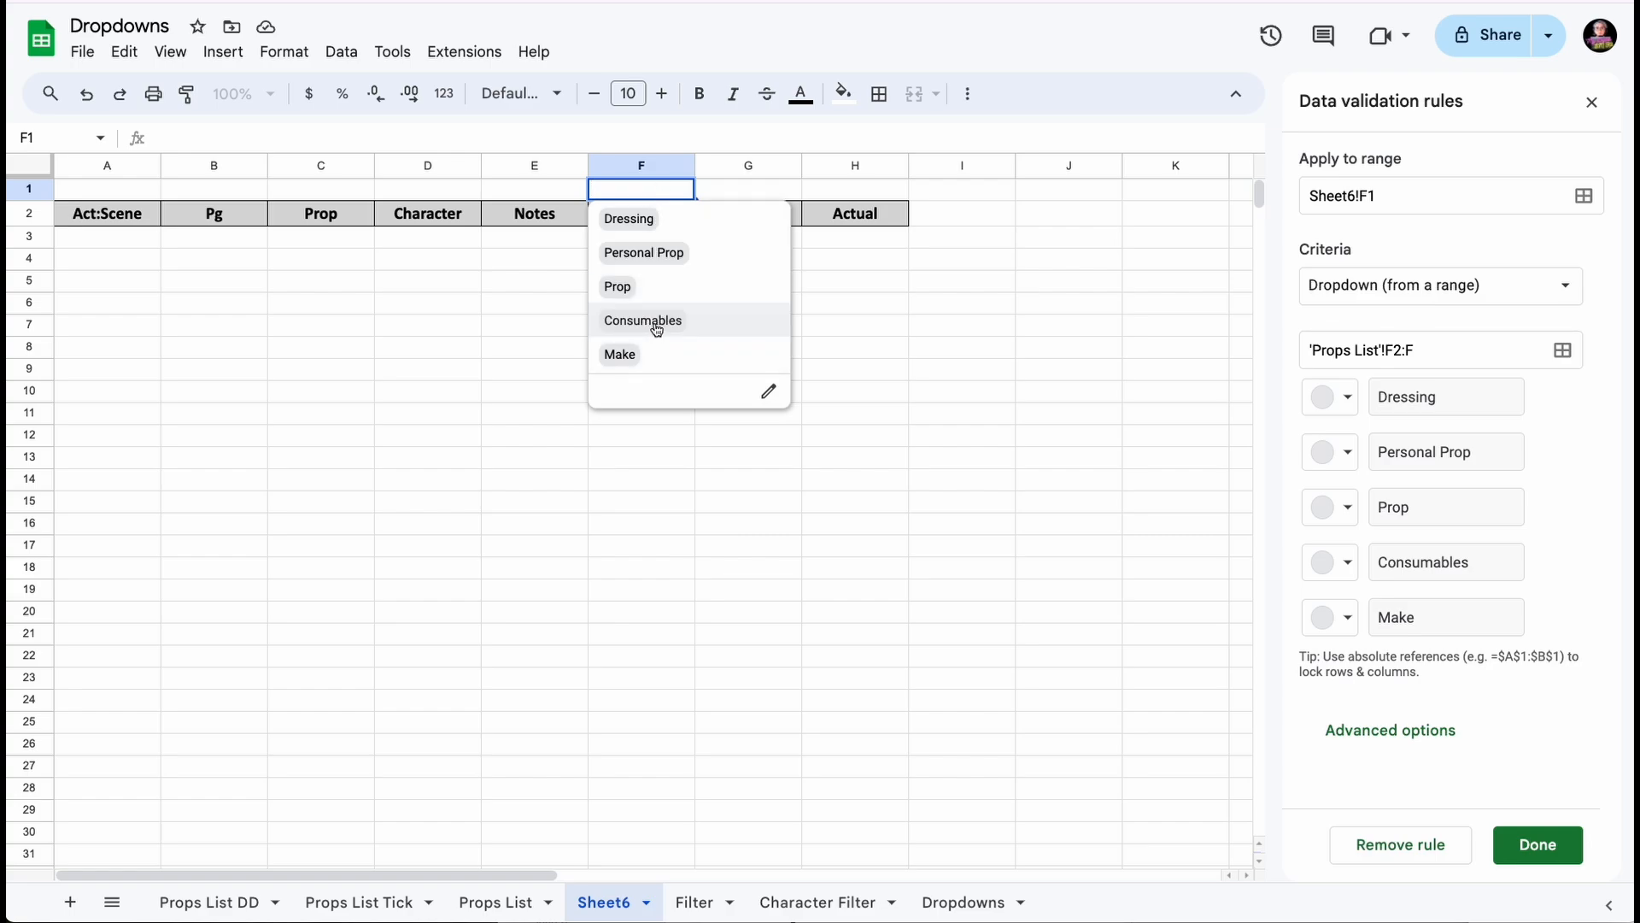
click(656, 323)
click(679, 189)
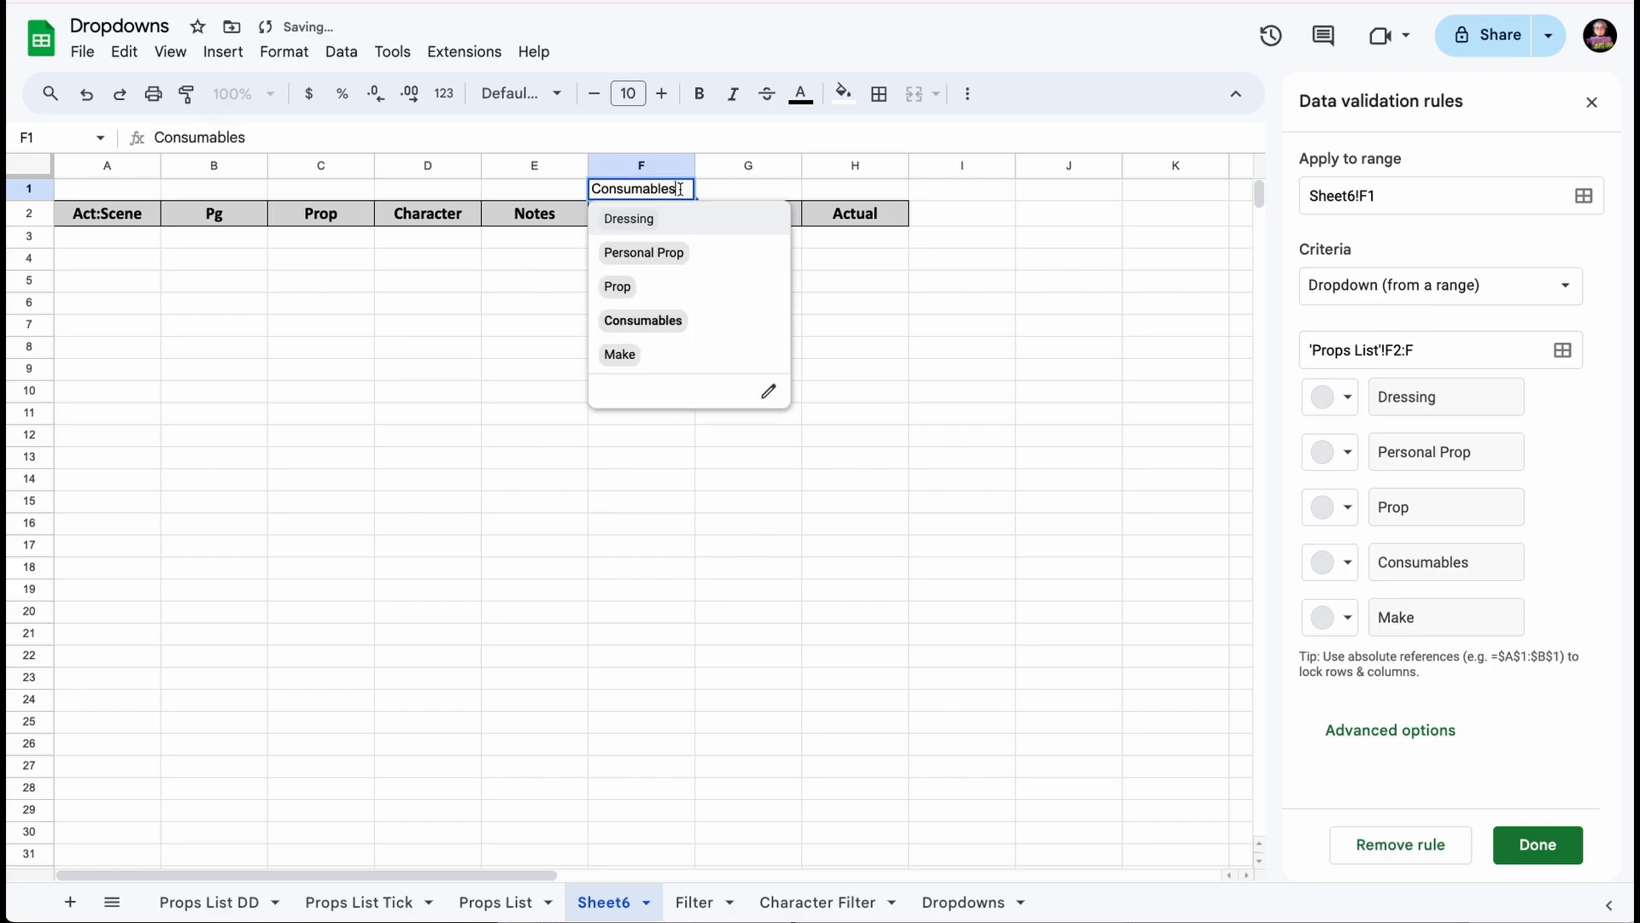
click(646, 251)
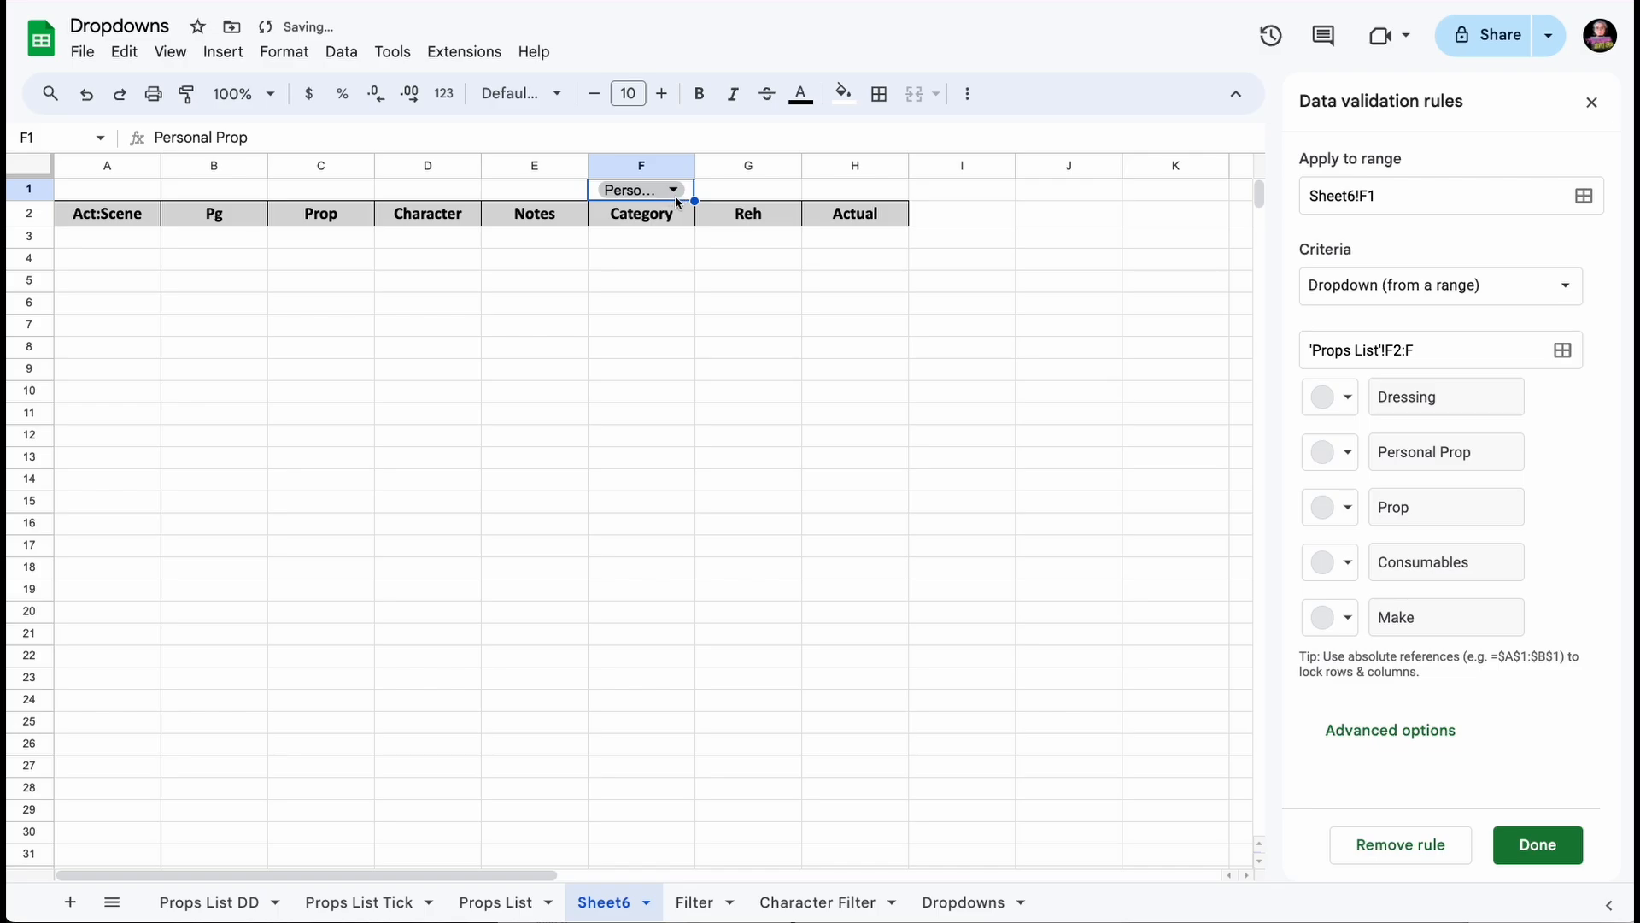
- Set the F1 dropdown's display style to Arrow and save the data validation rule
click(1390, 733)
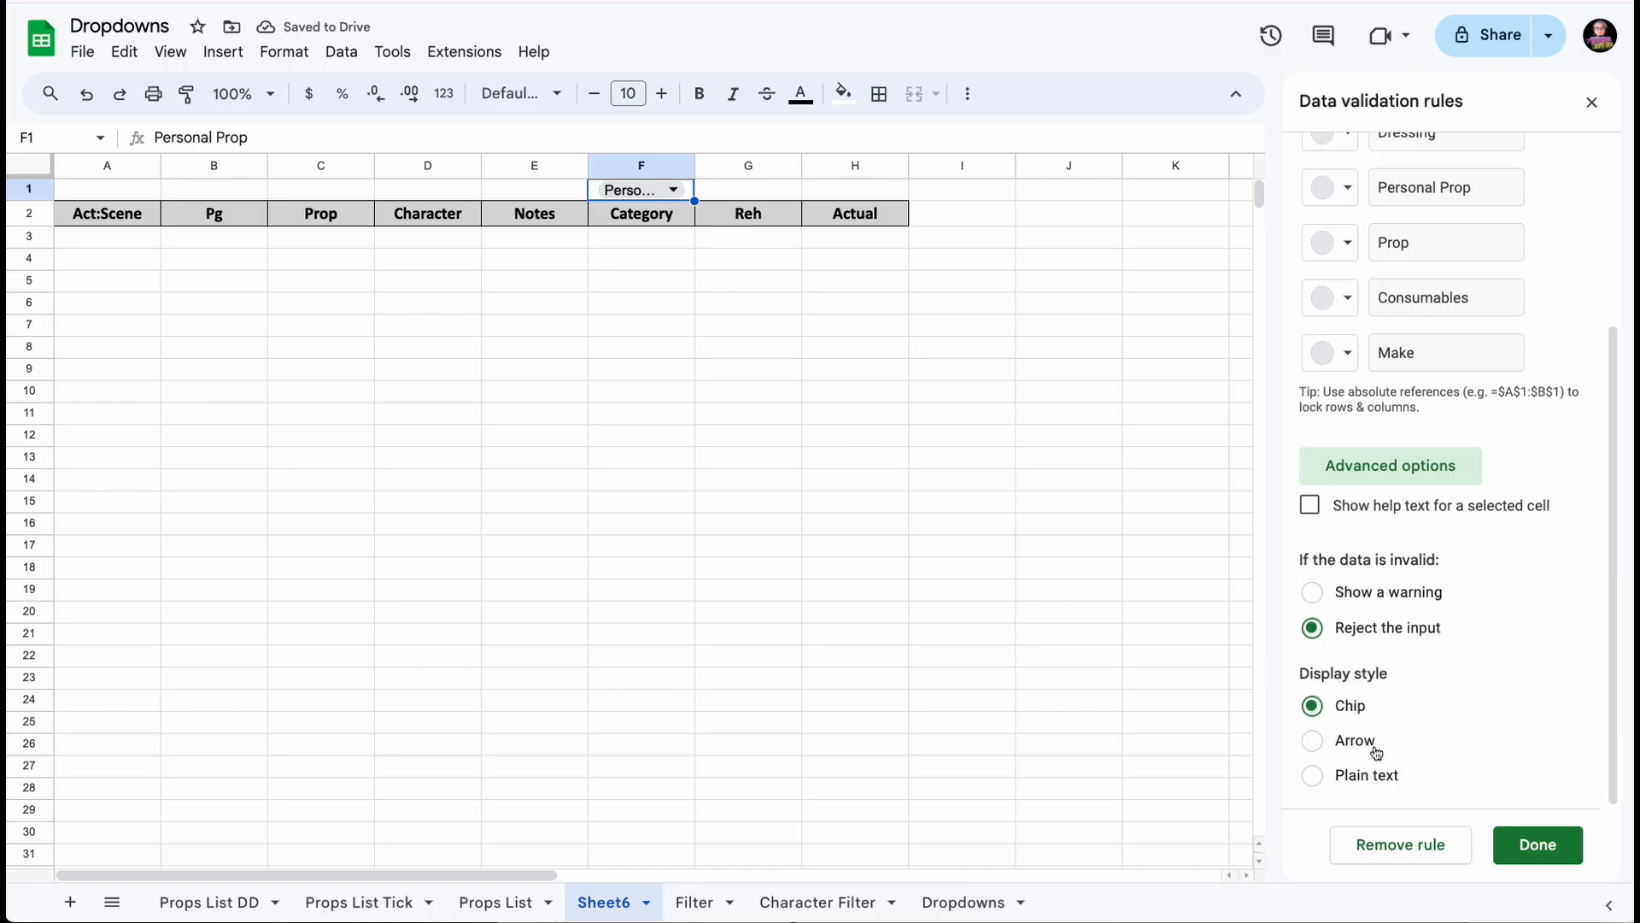
click(1358, 740)
click(1515, 846)
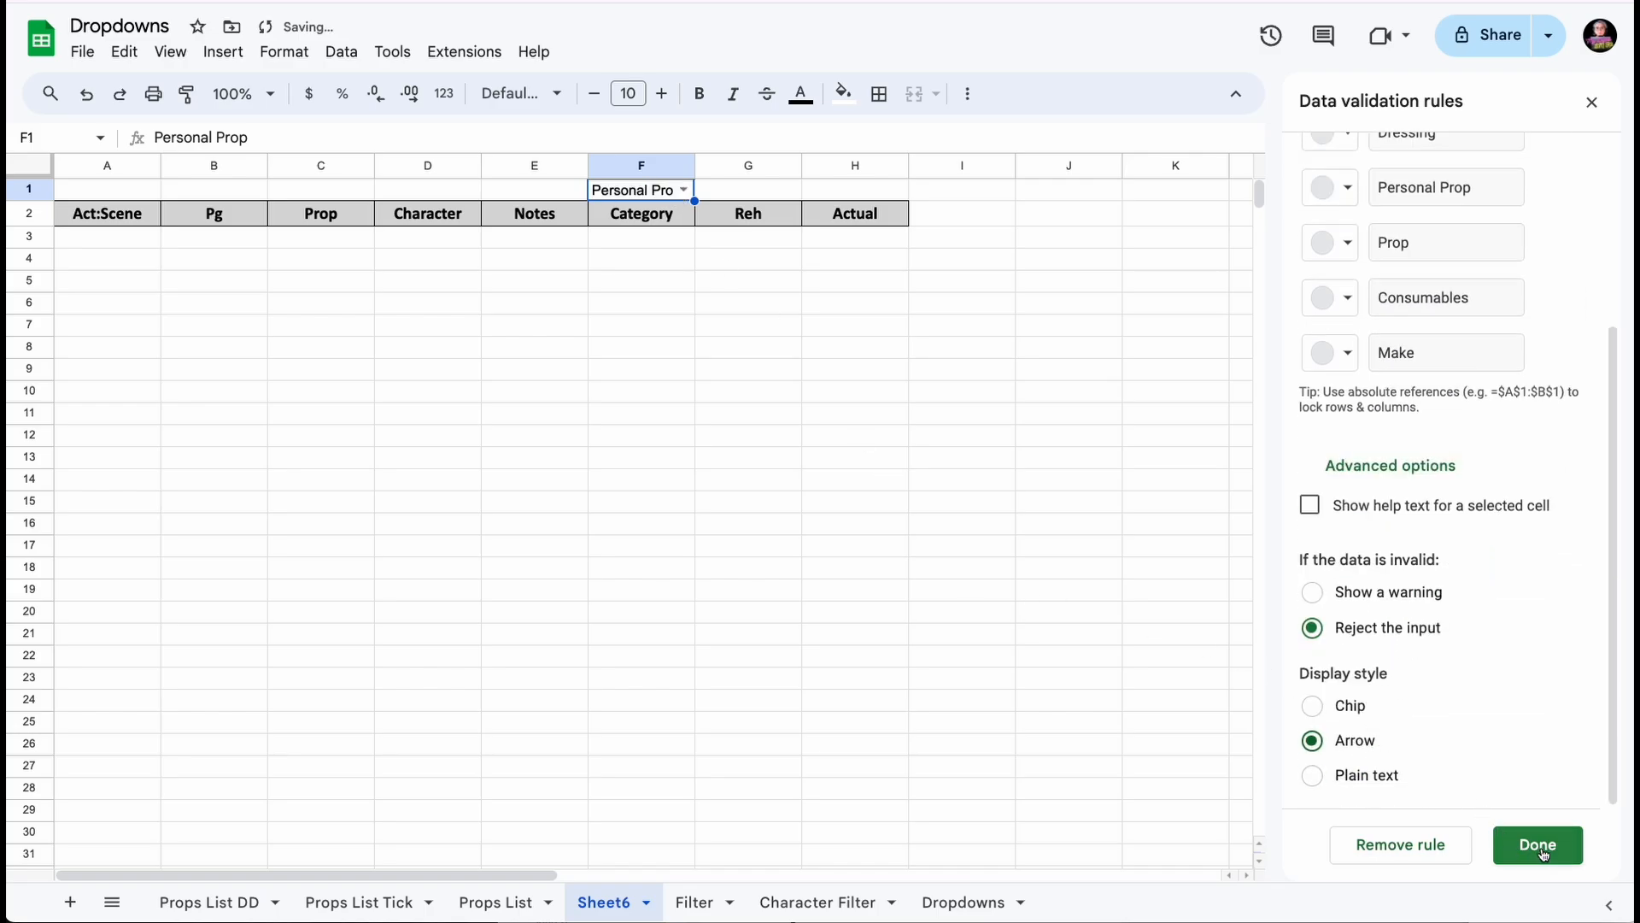
- Widen column F so the full category name fits, and fill cell F1 with light green
drag(697, 165, 734, 165)
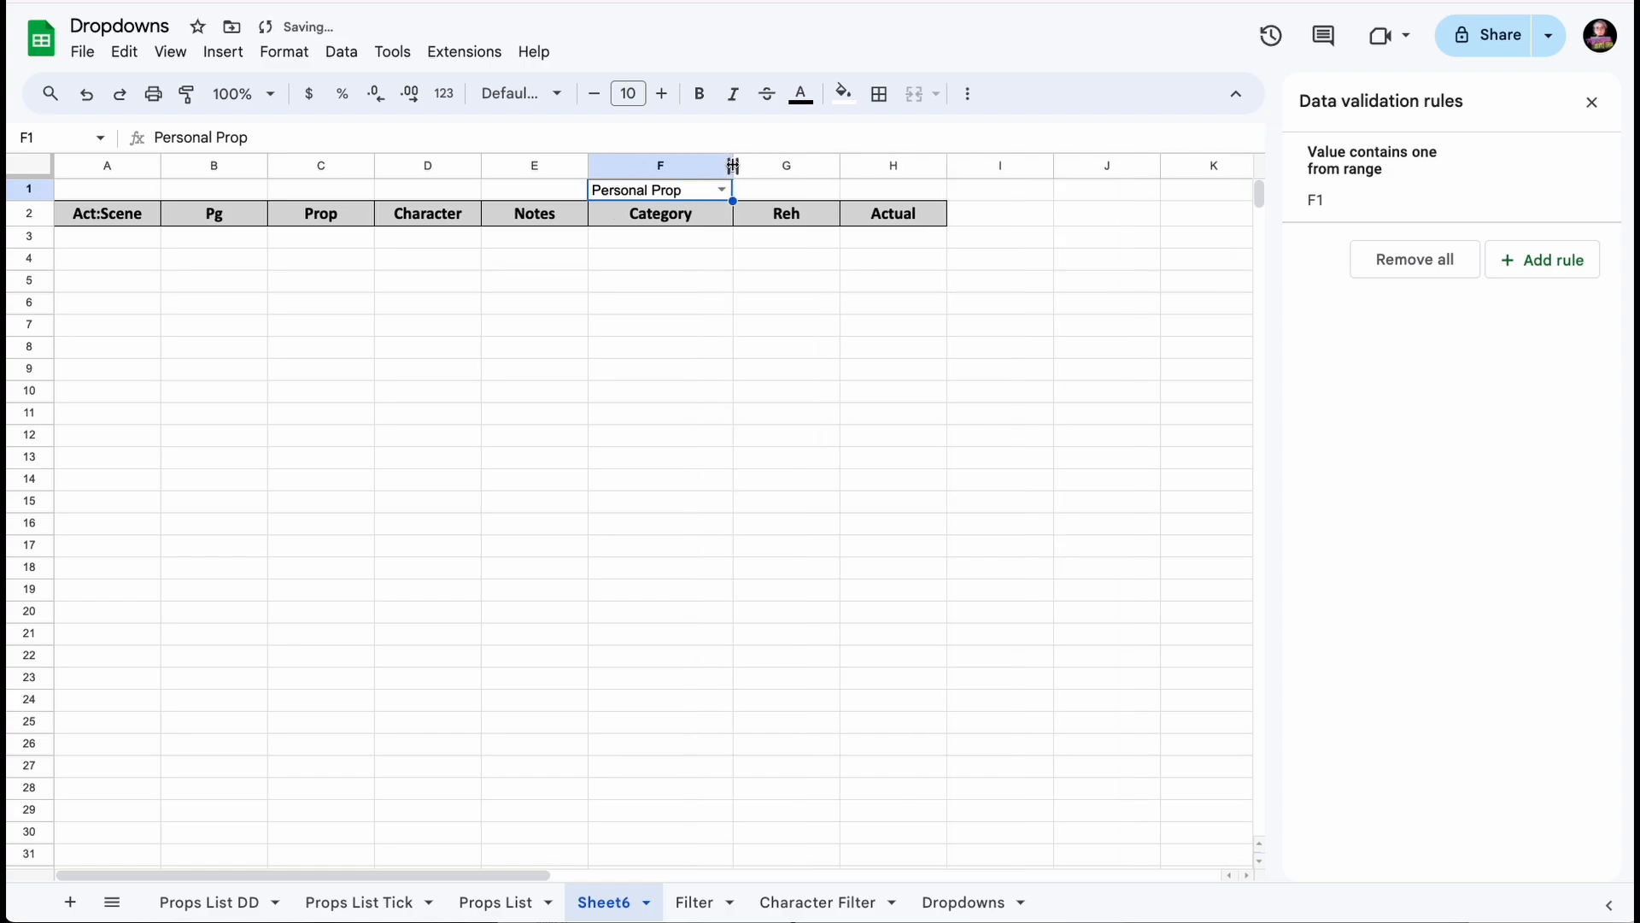
click(843, 93)
click(943, 218)
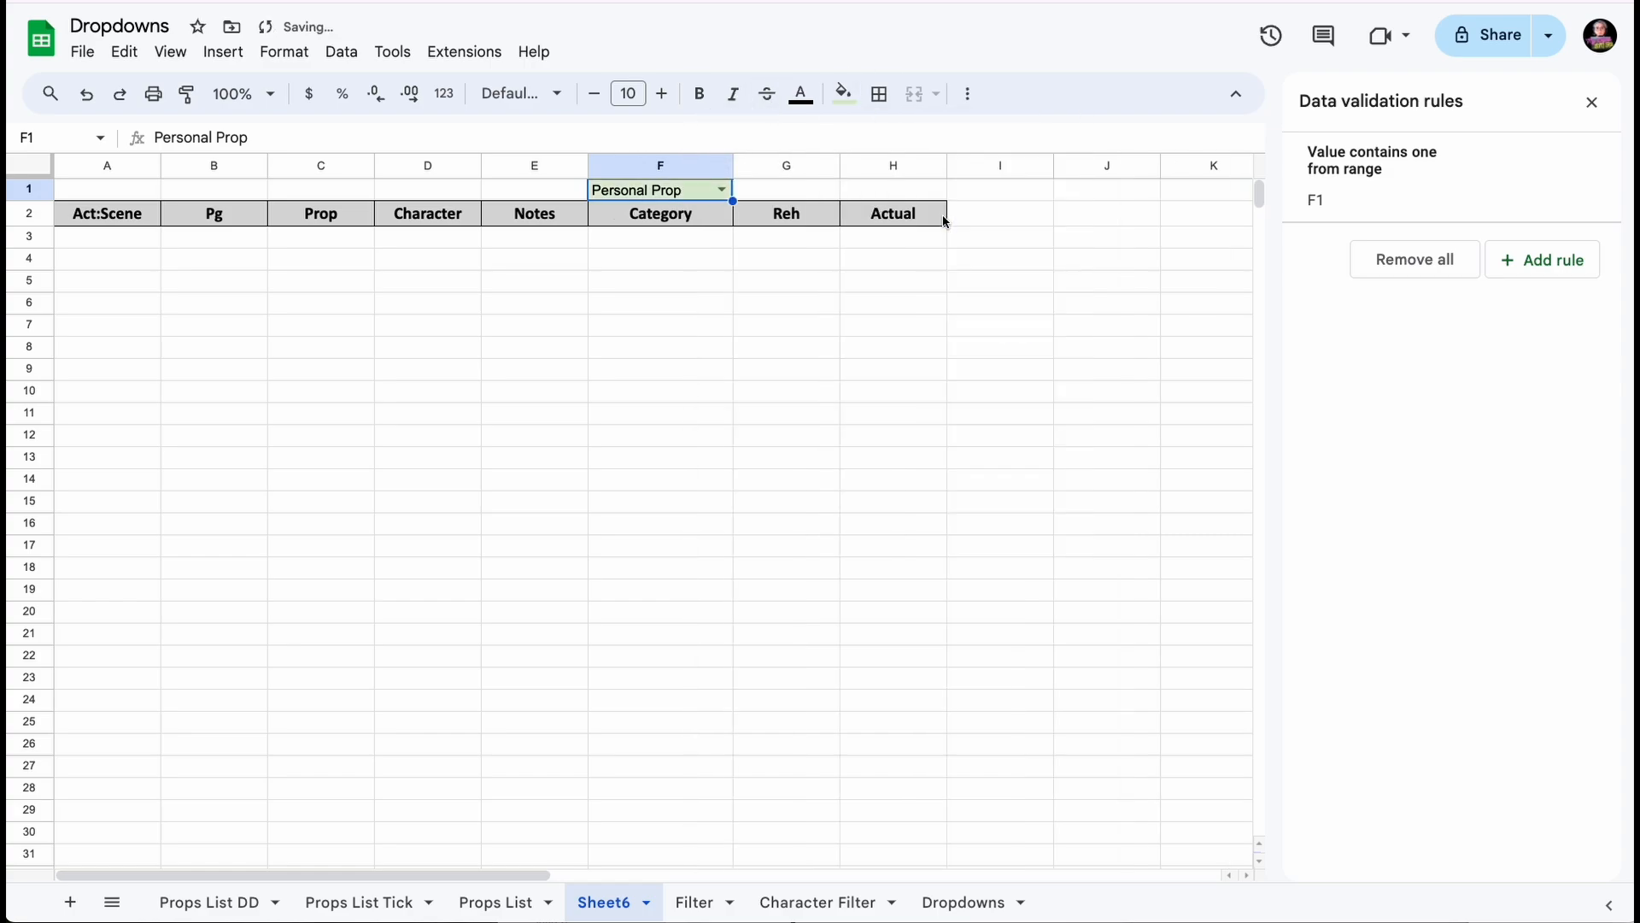
- Switch the F1 dropdown to Prop and finally to Dressing
click(722, 189)
click(649, 275)
click(722, 189)
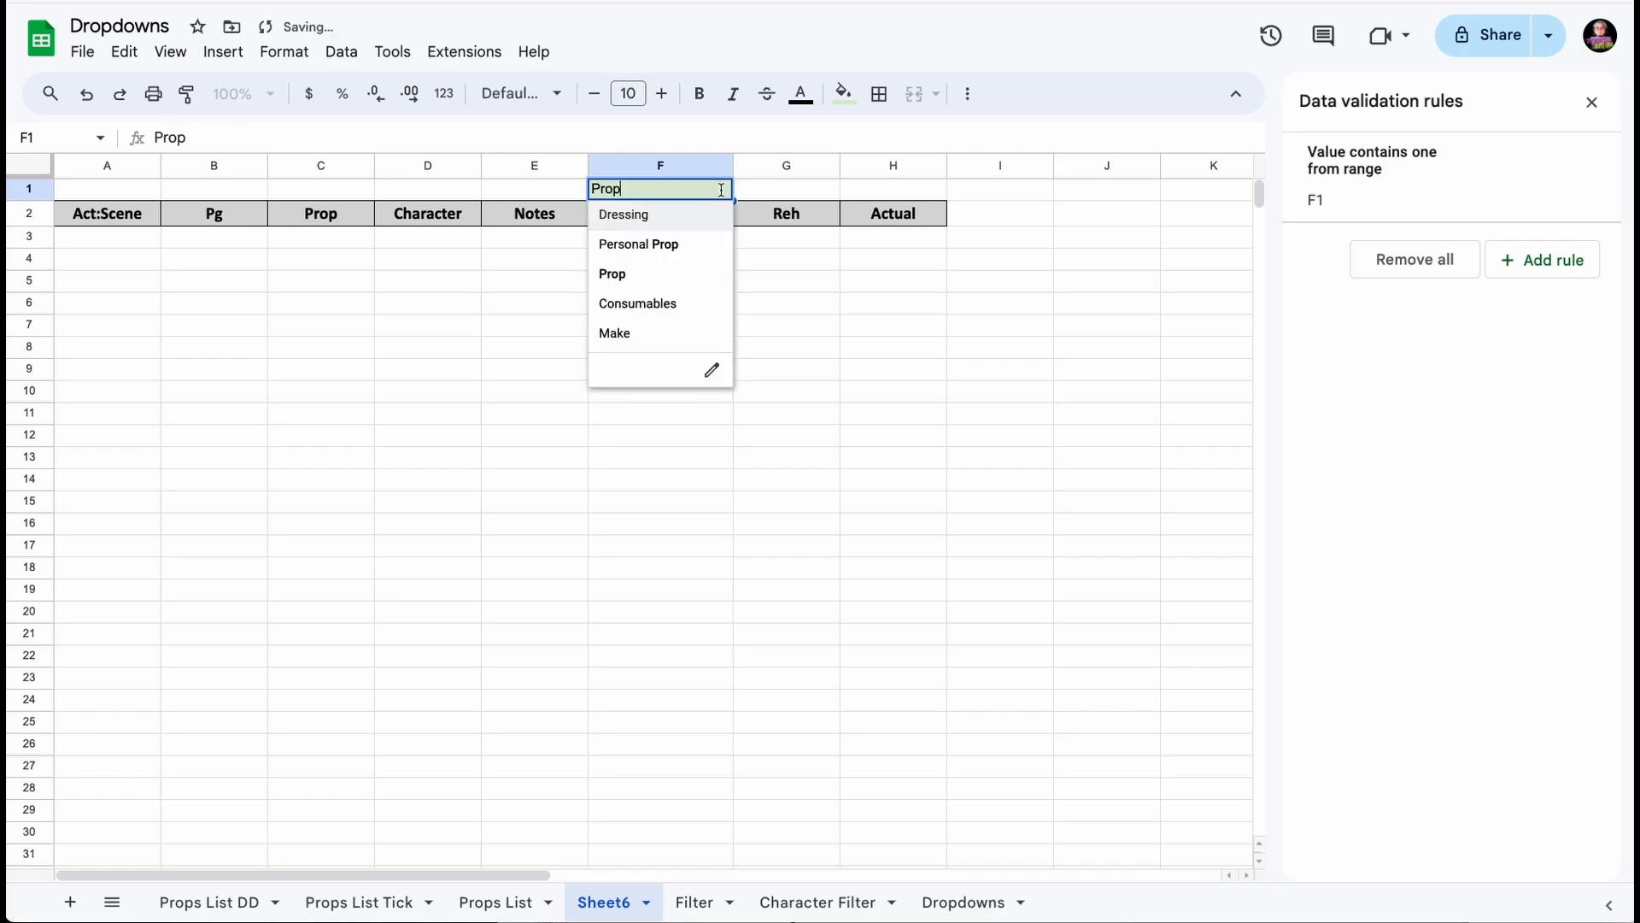
click(686, 219)
- Start a FILTER formula in A3 of Sheet6 with 'Props List'!A2:H as the range to filter
click(128, 241)
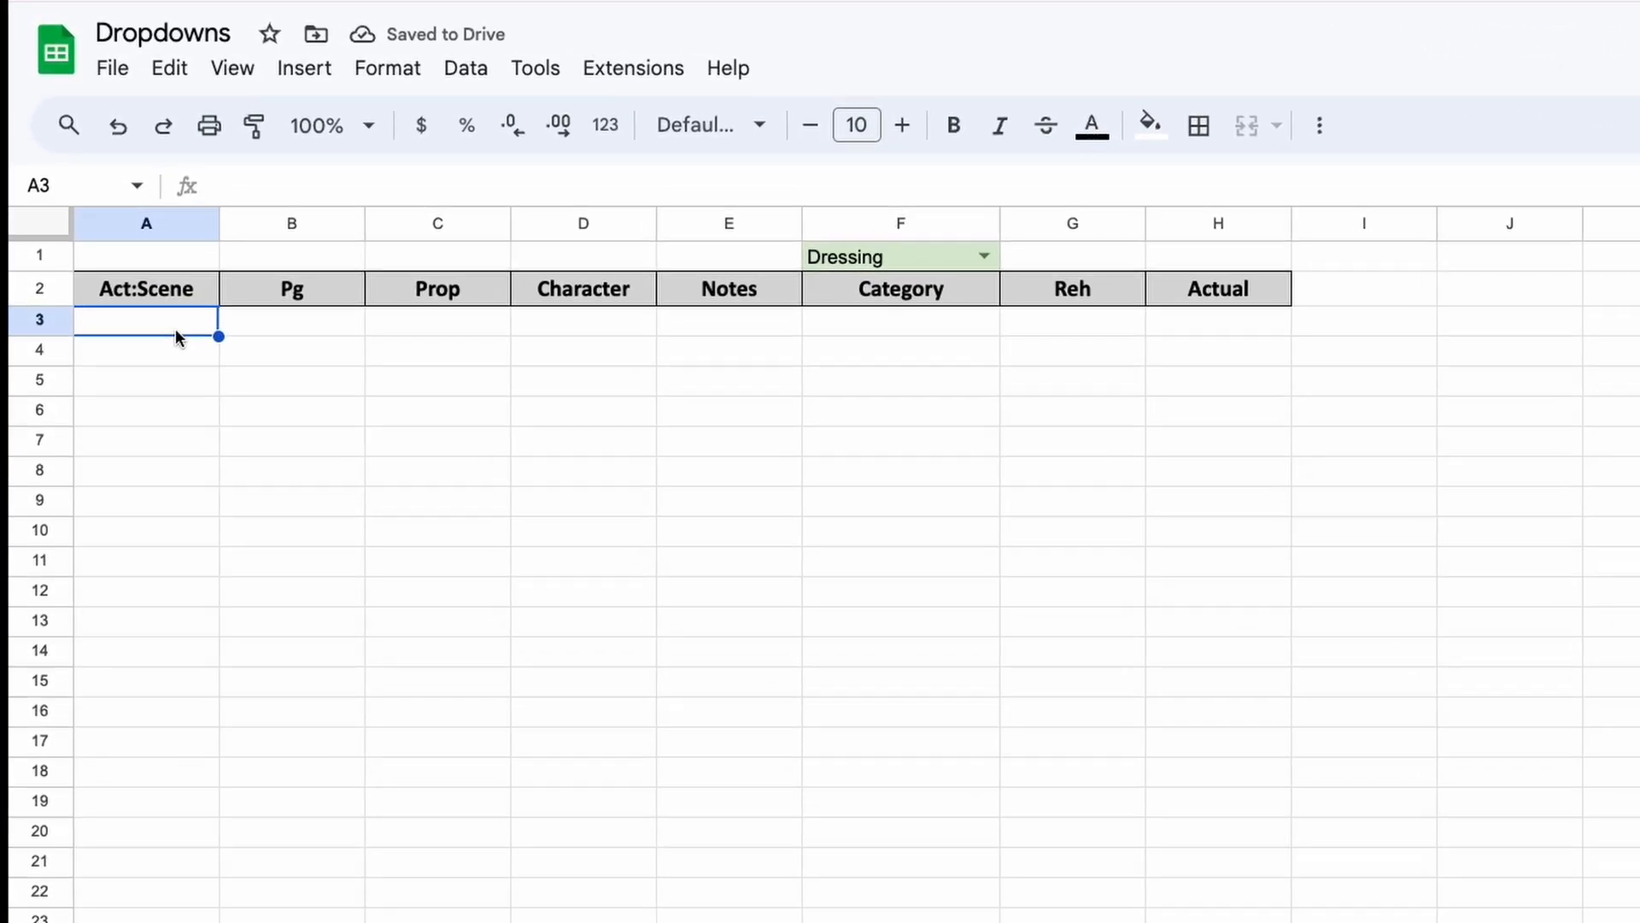
text(=fil)
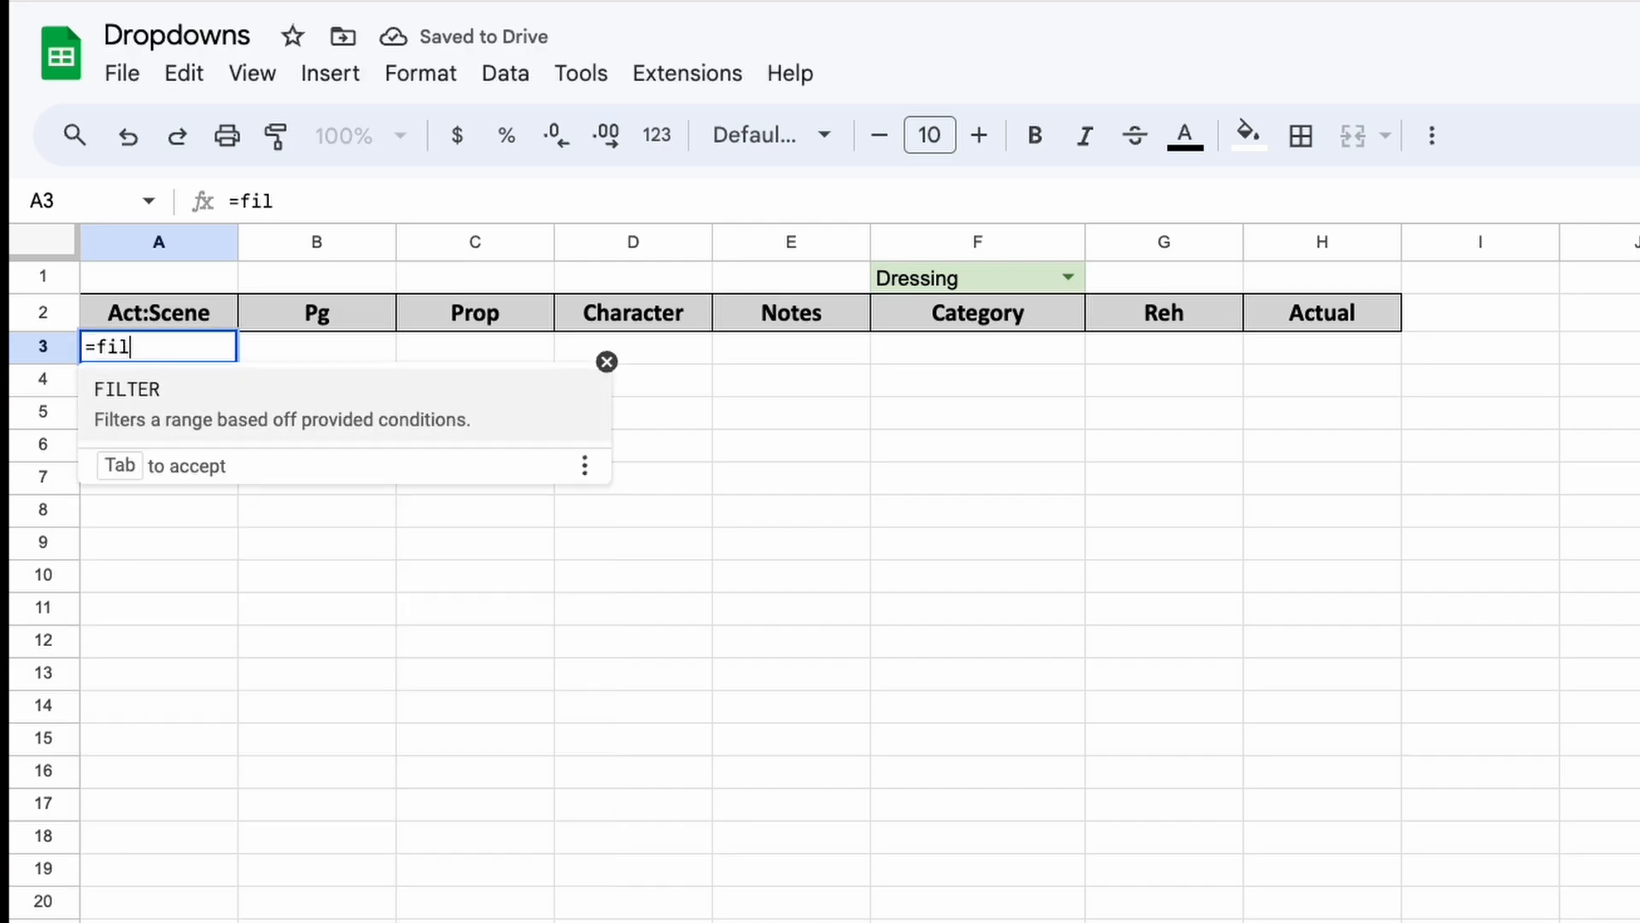
key(Tab)
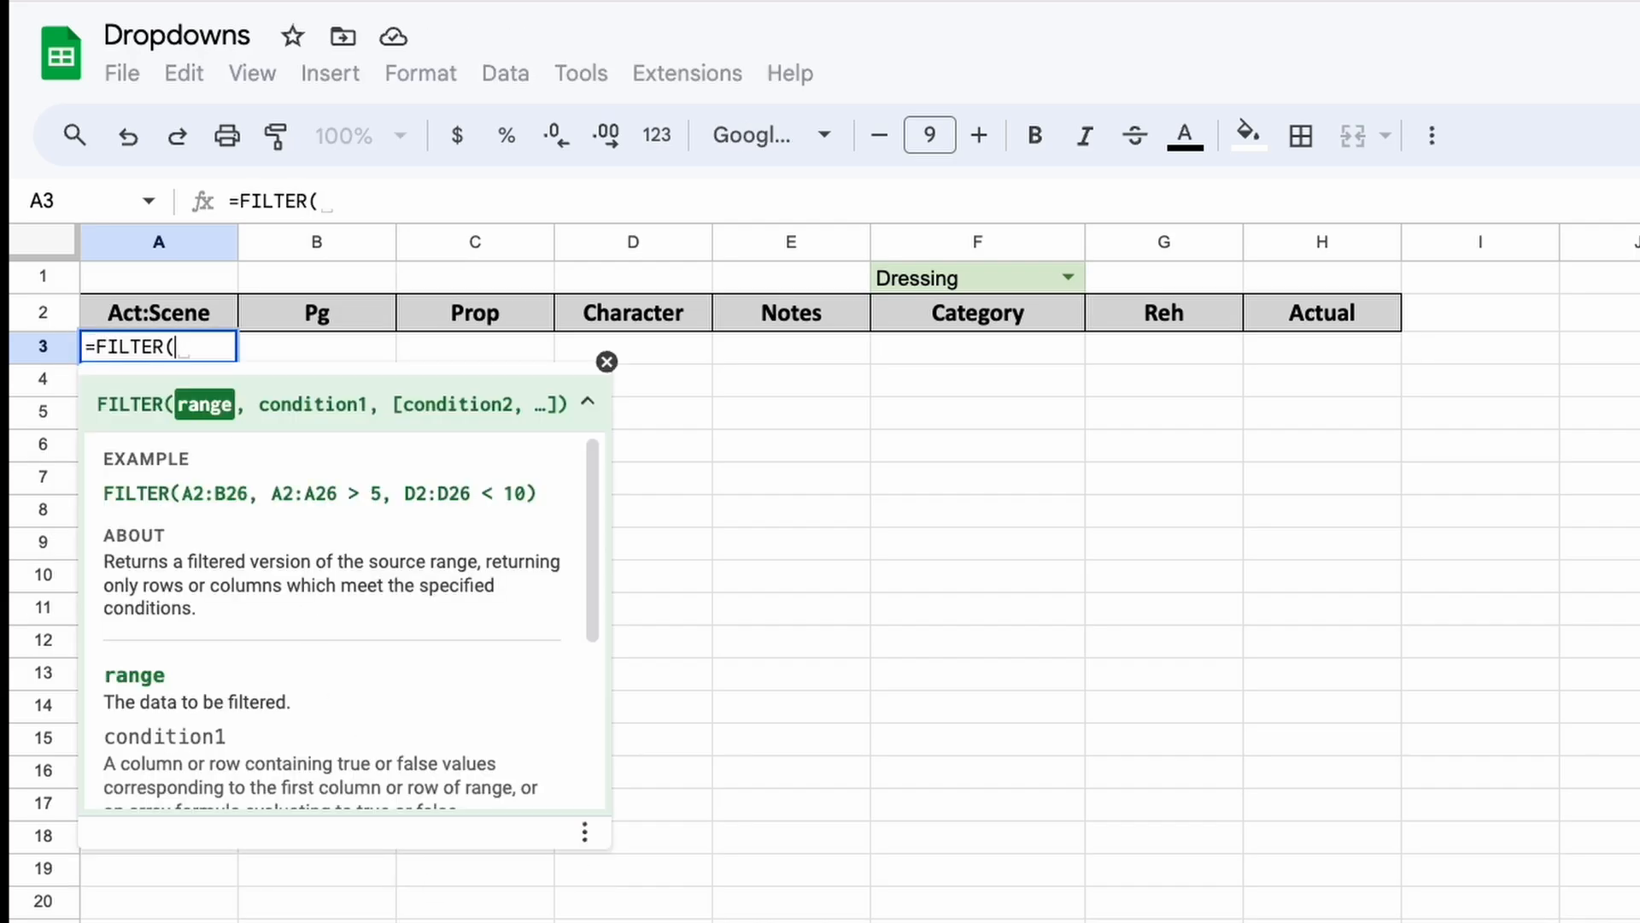
click(299, 921)
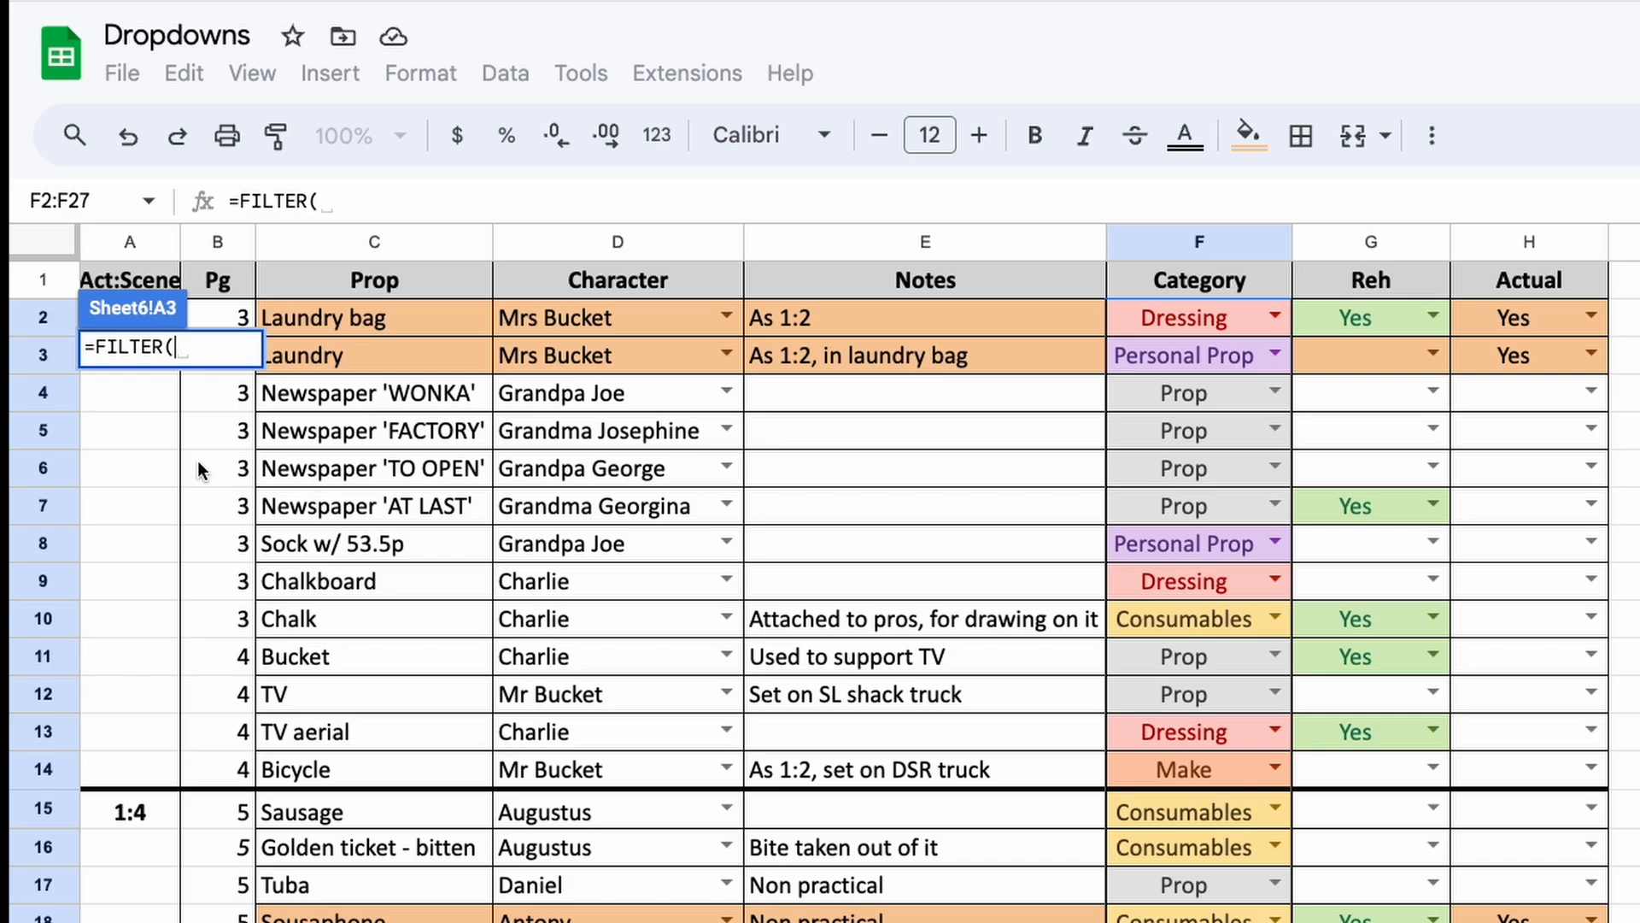
drag(216, 316, 1533, 922)
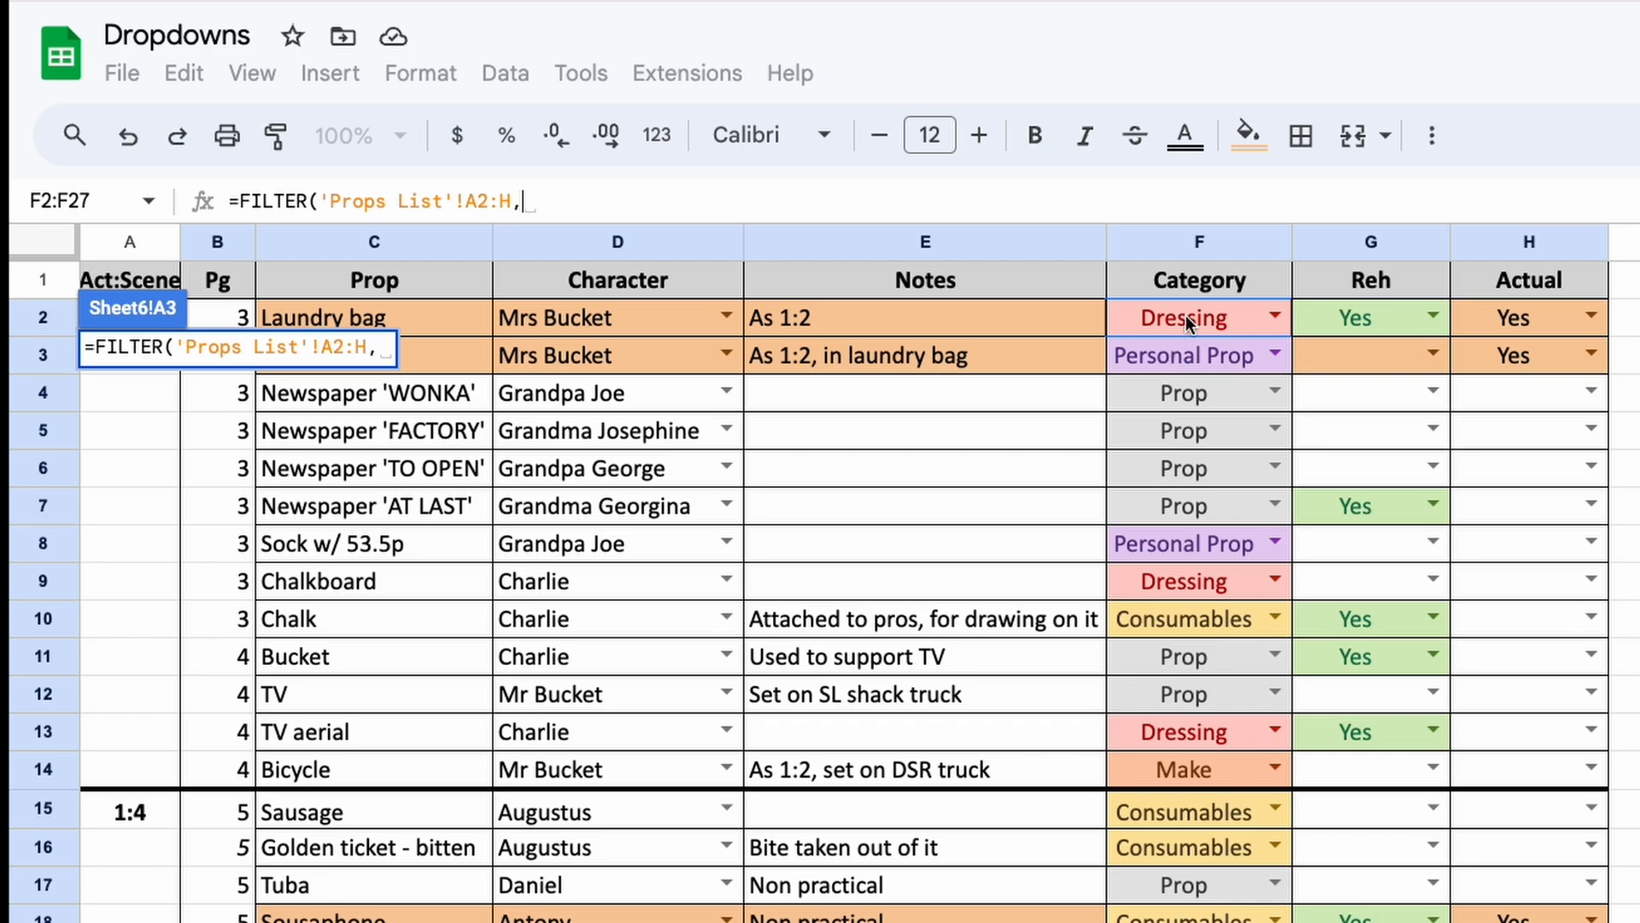
- Complete the FILTER formula in A3 with the condition 'Props List'!F2:F=F1 and enter it
drag(1181, 315, 1188, 922)
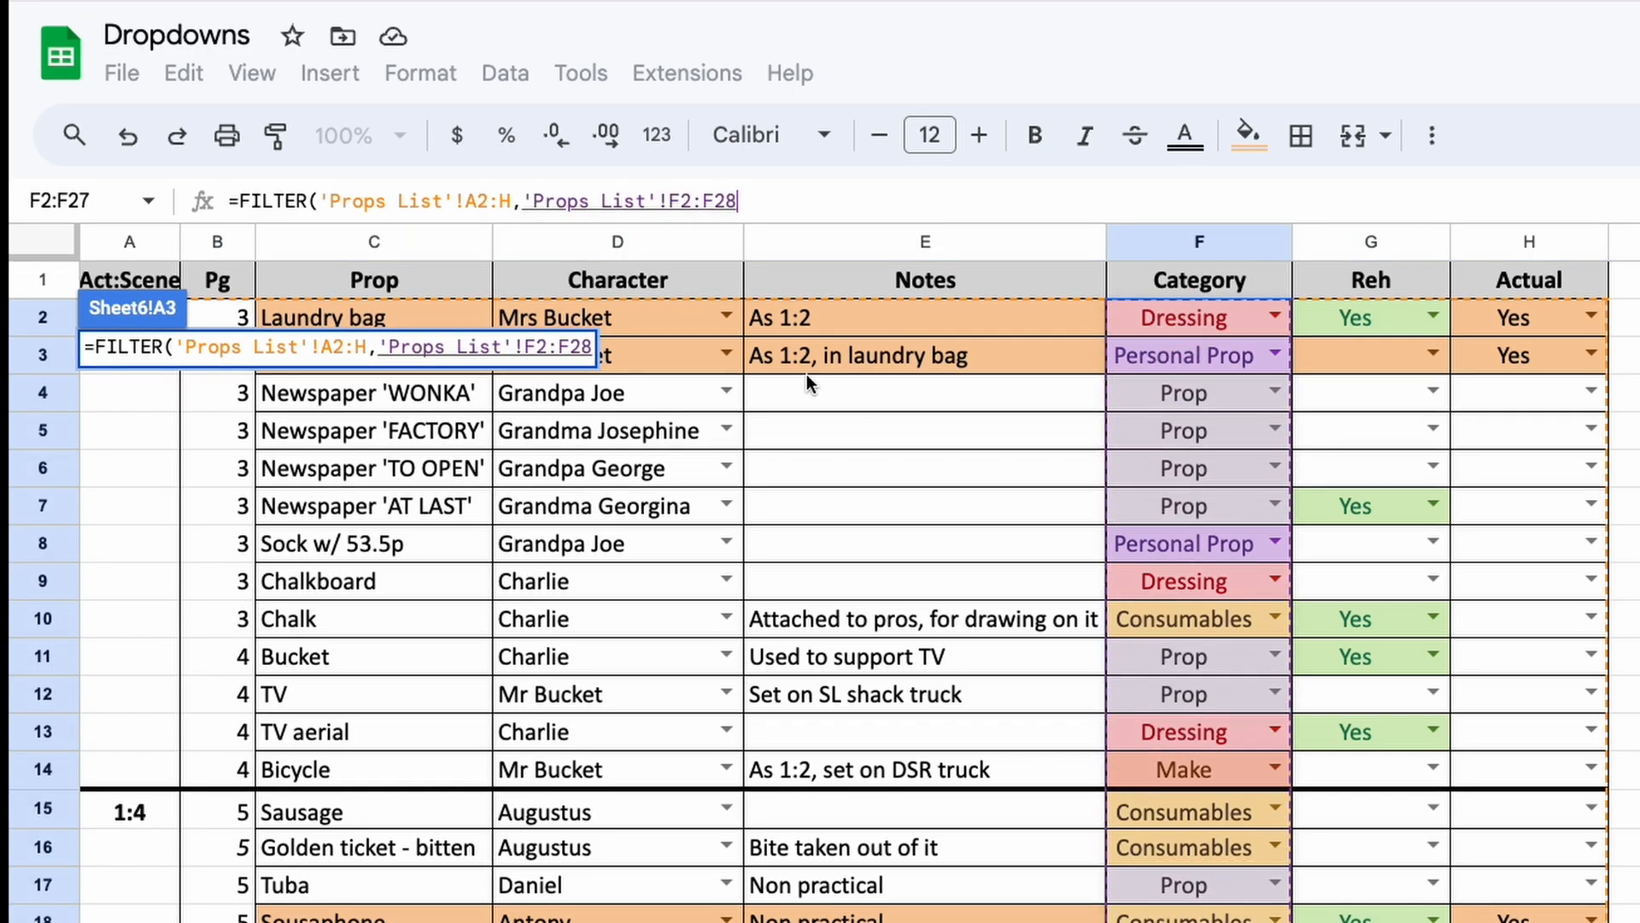
click(791, 200)
key(BackSpace)
key(BackSpace)
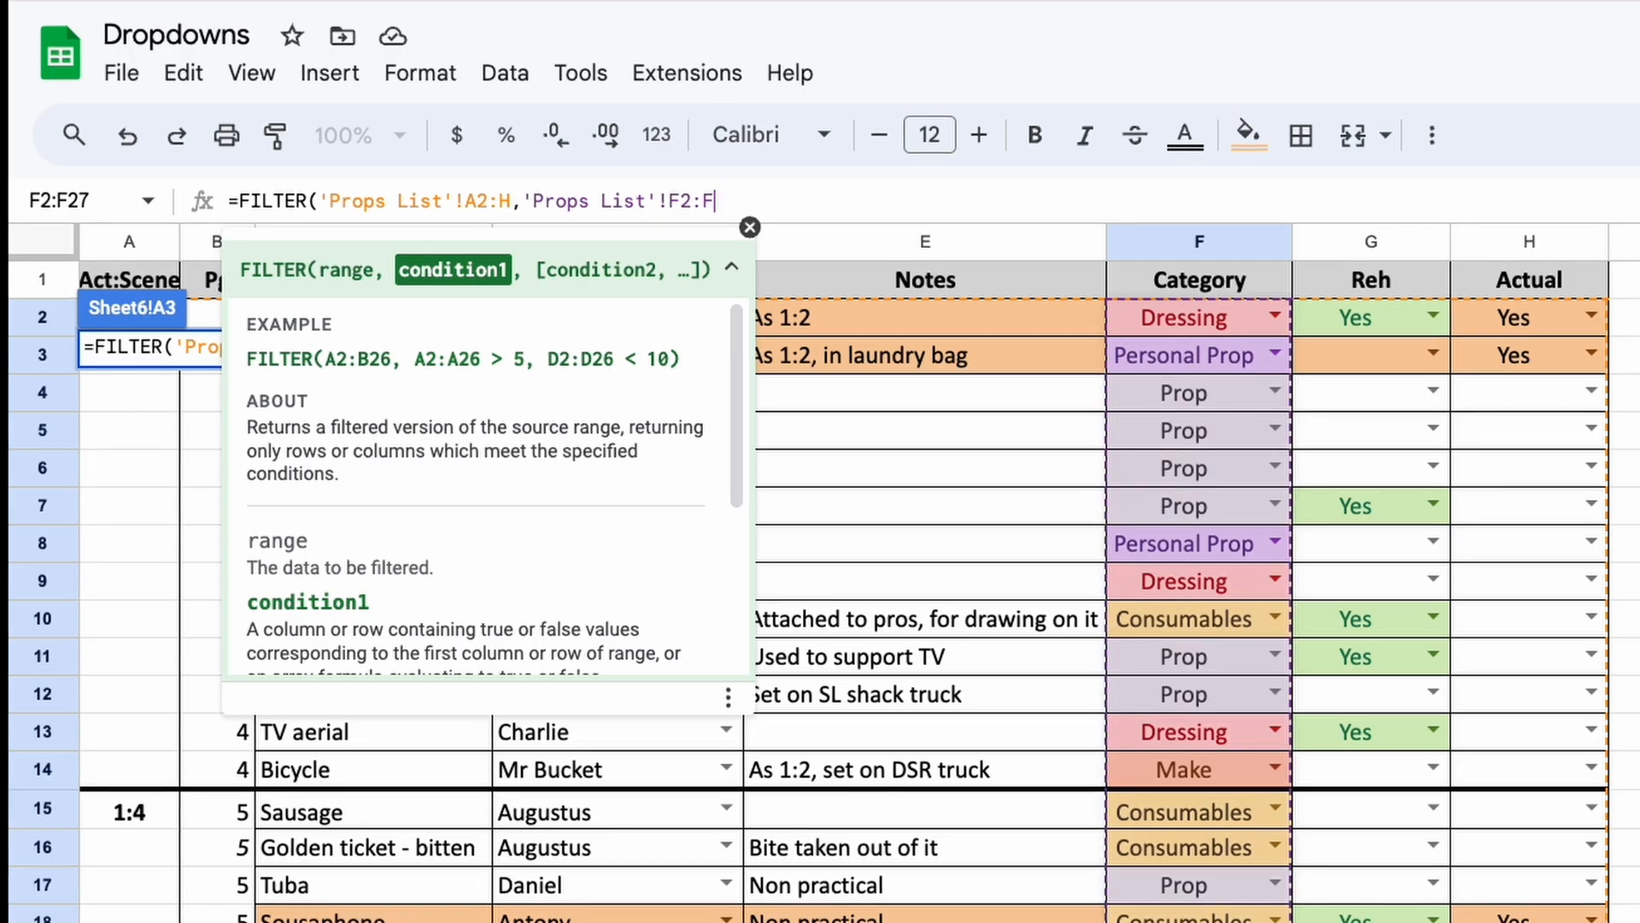
text(=)
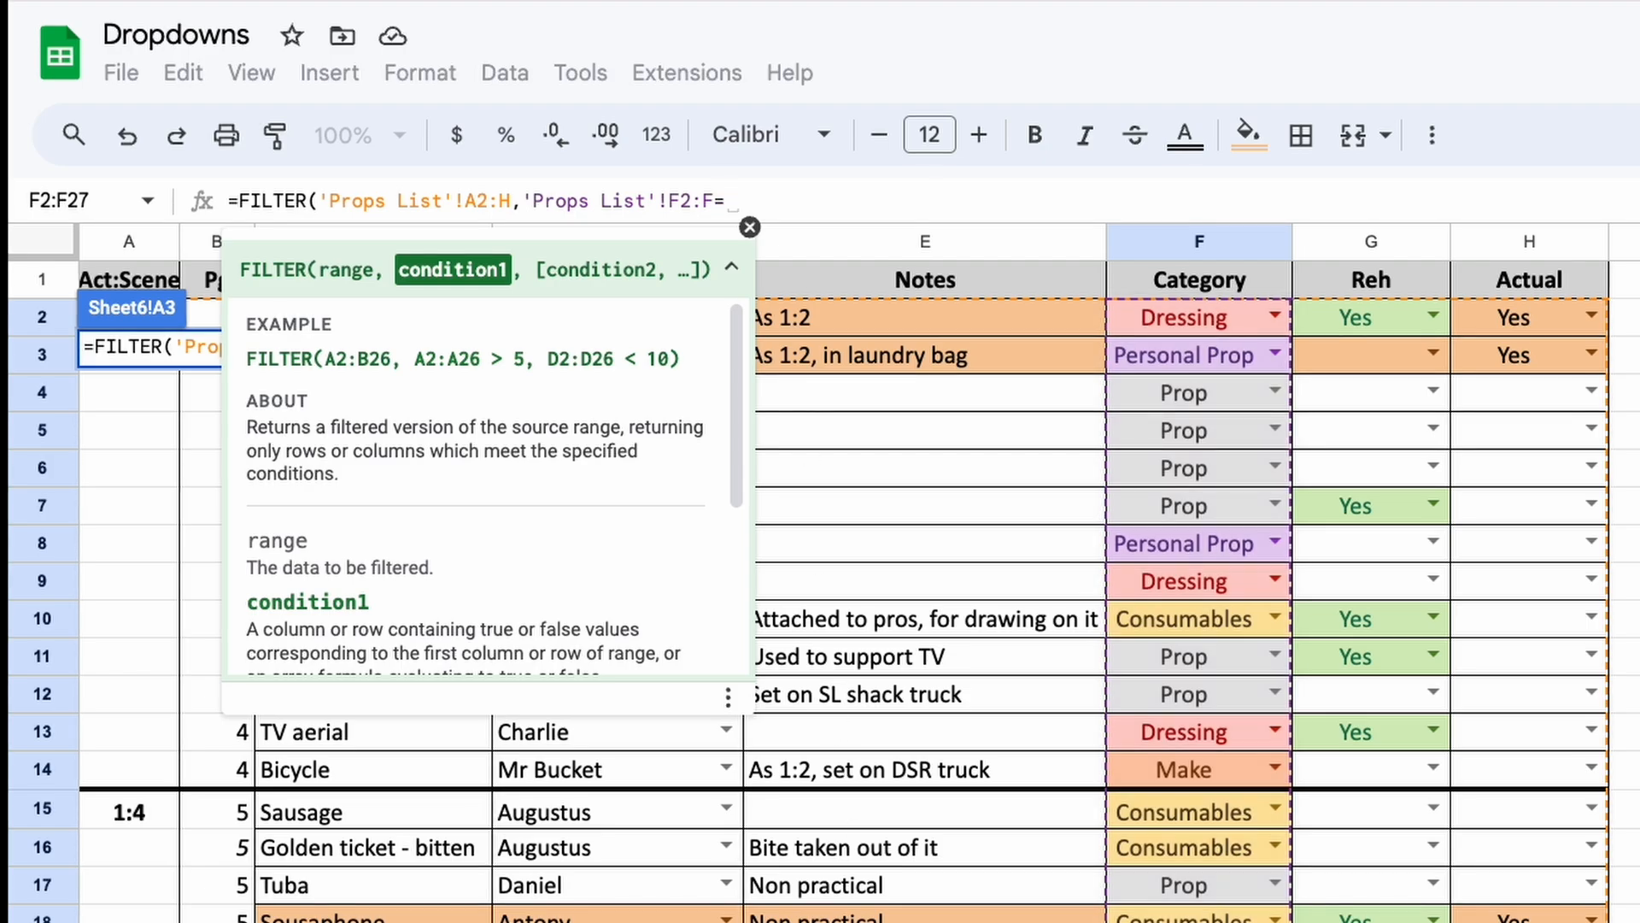
click(717, 921)
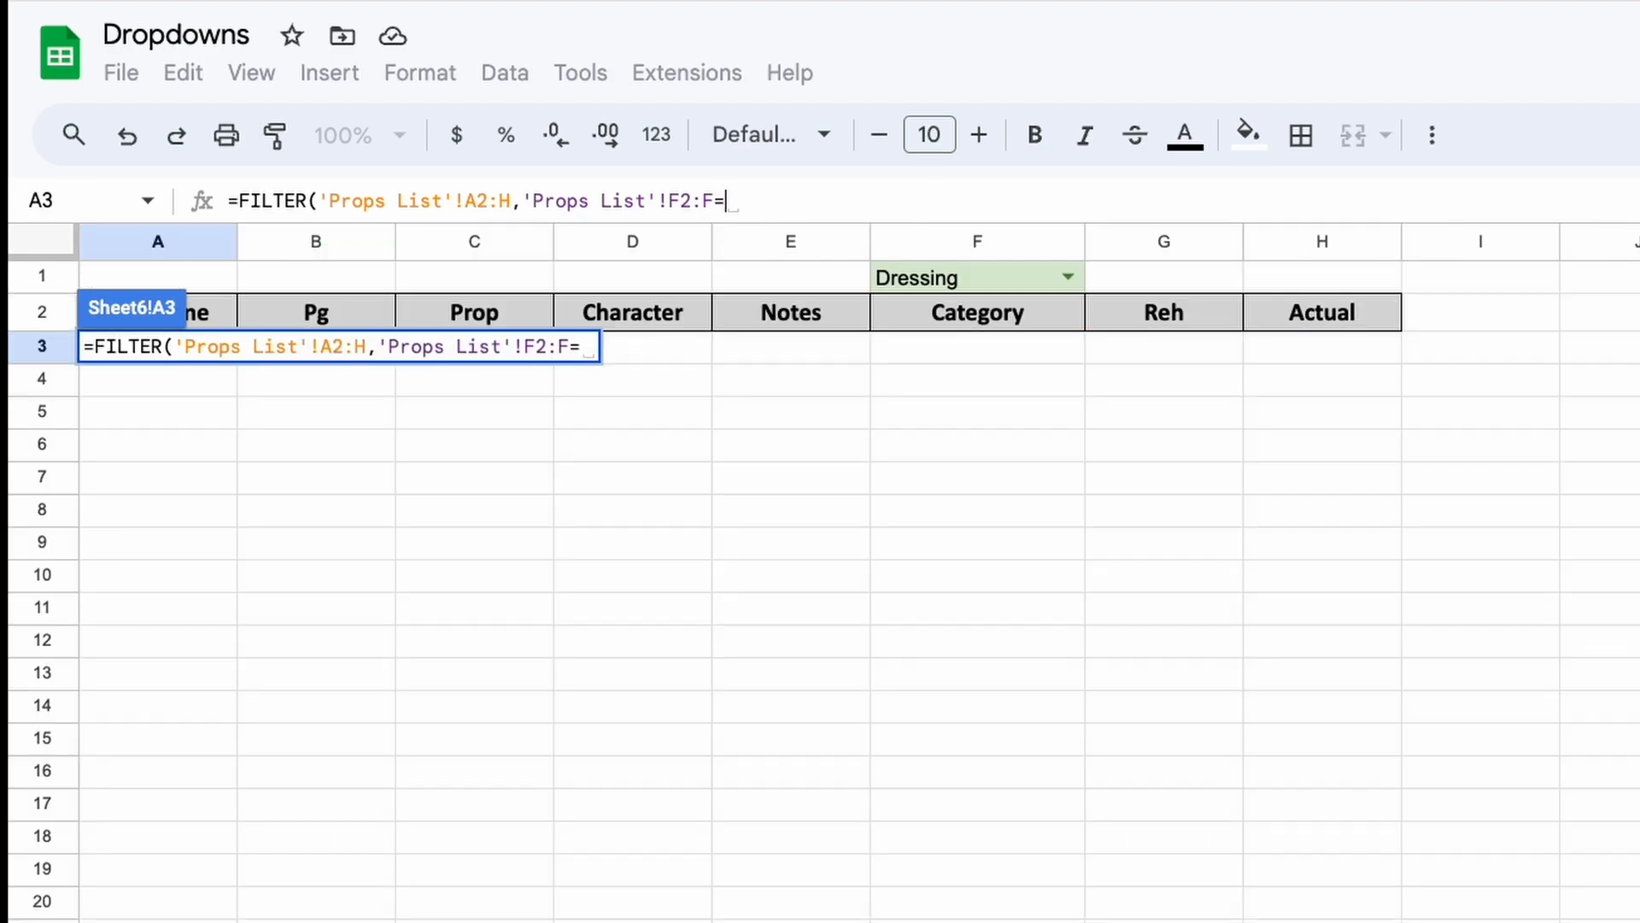
click(989, 277)
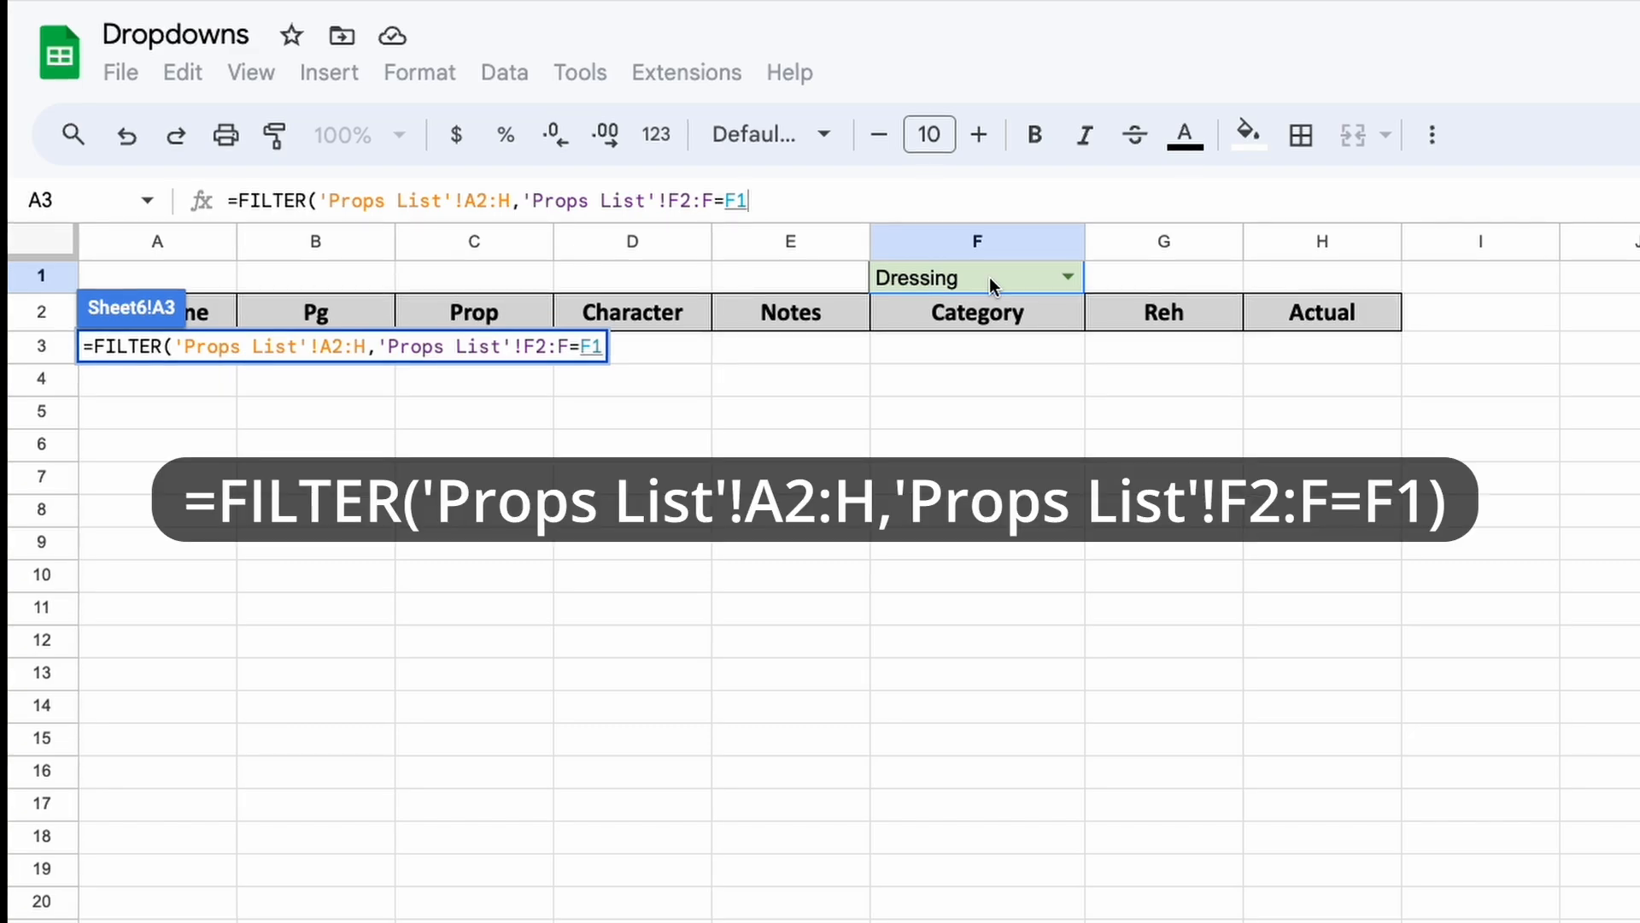
text())
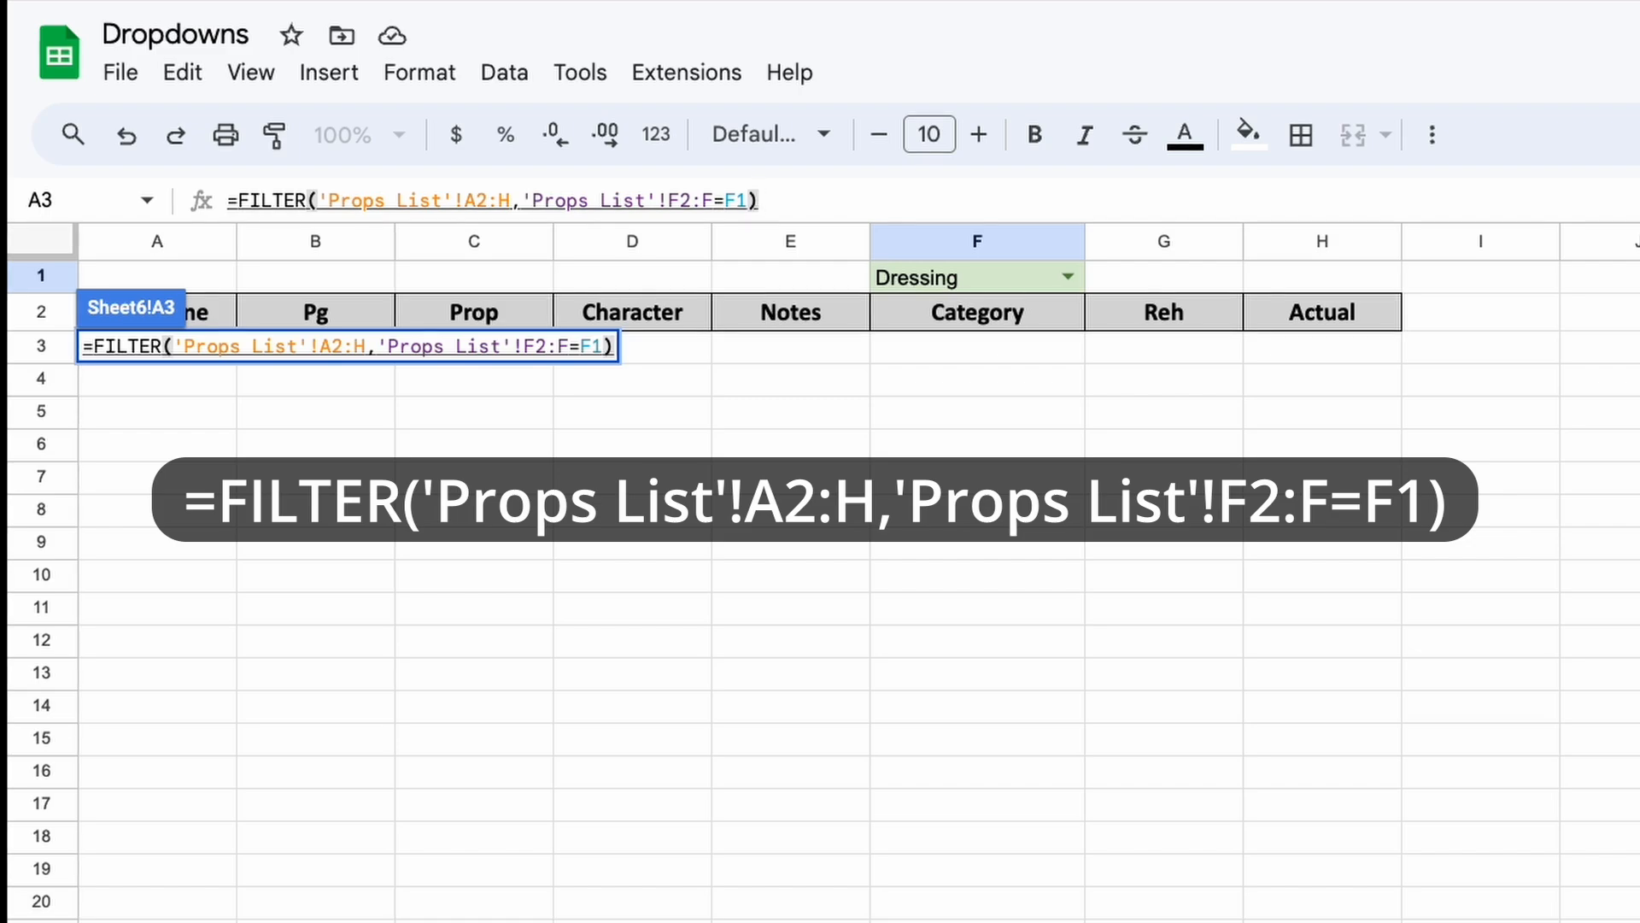
key(Return)
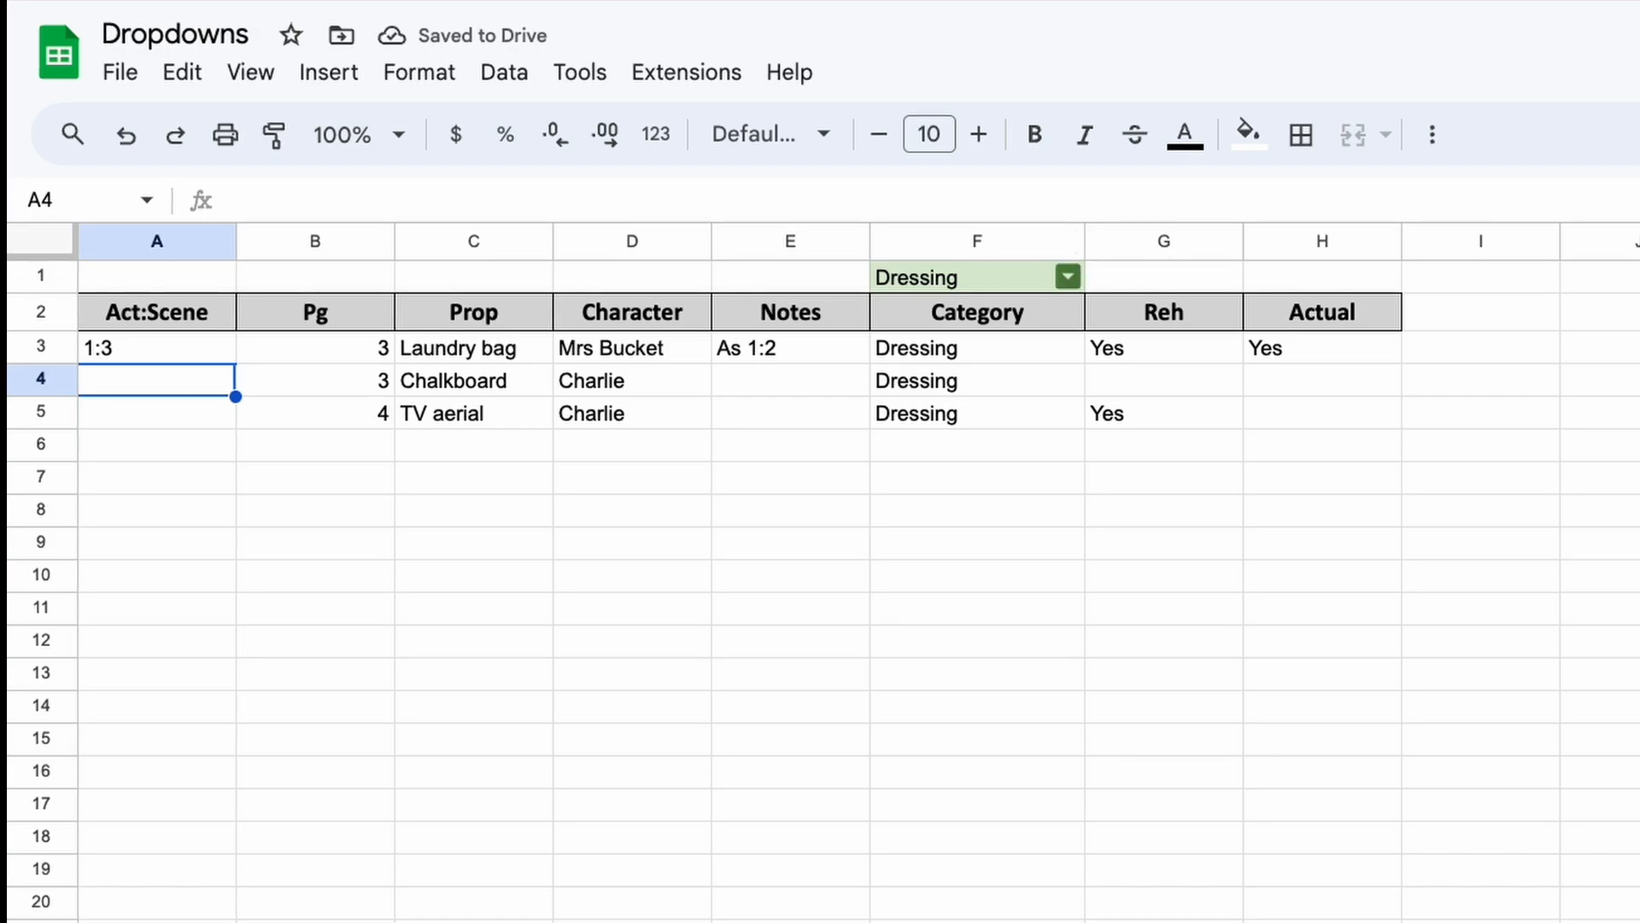
- Switch the F1 category dropdown to Personal Prop, then Consumables, and finally Make
click(1068, 276)
click(1022, 364)
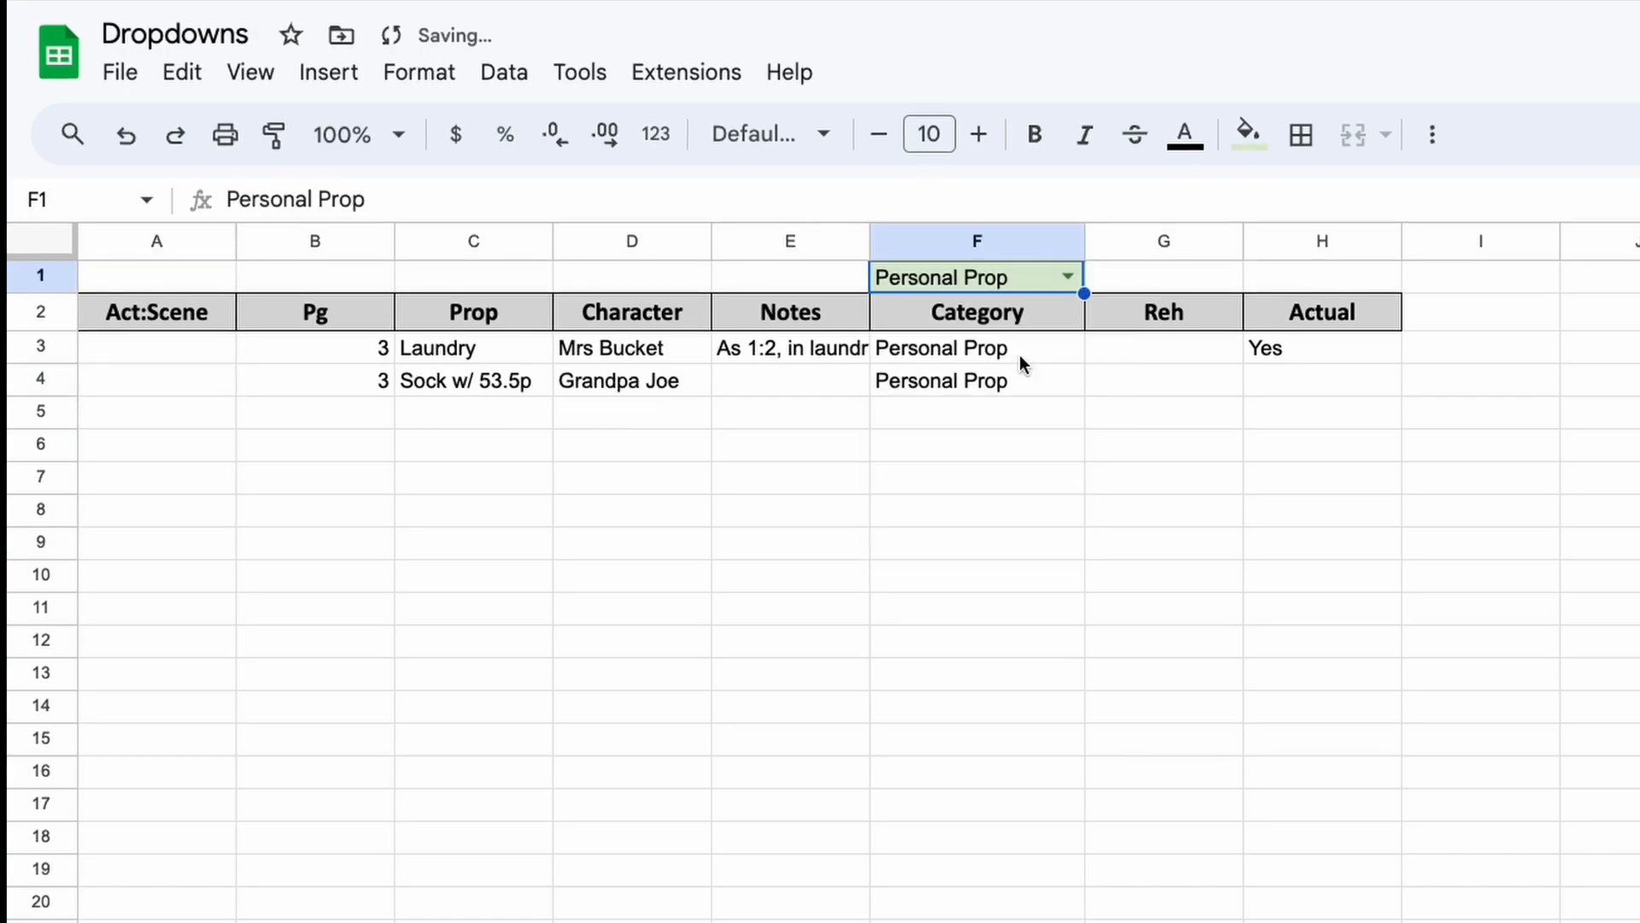
click(1068, 276)
click(1024, 461)
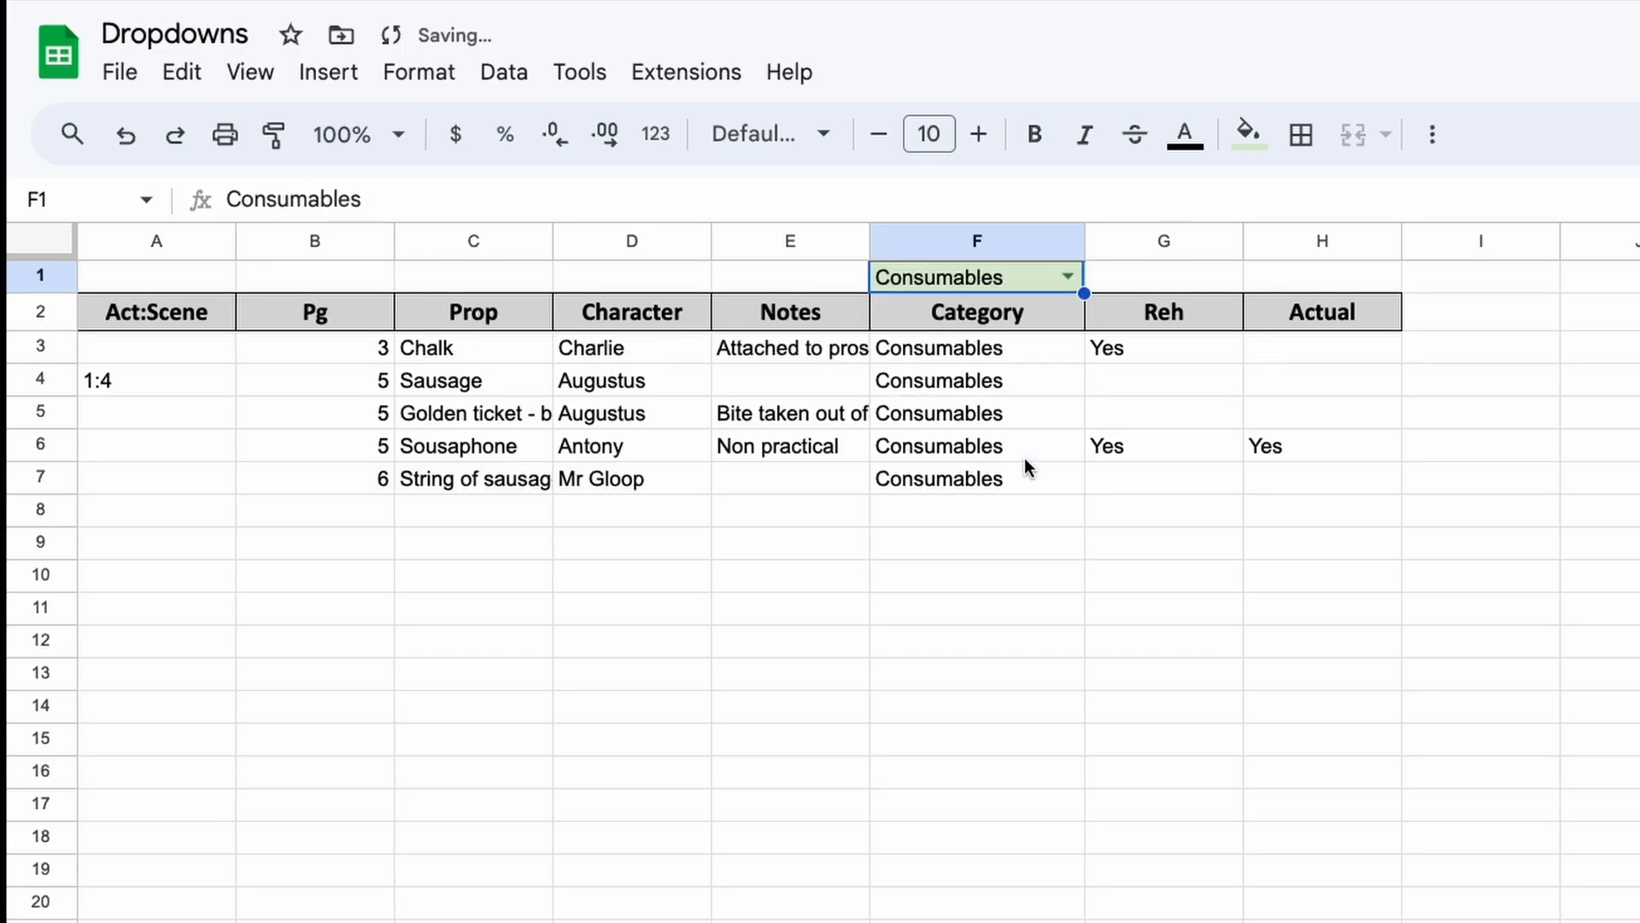
click(1066, 287)
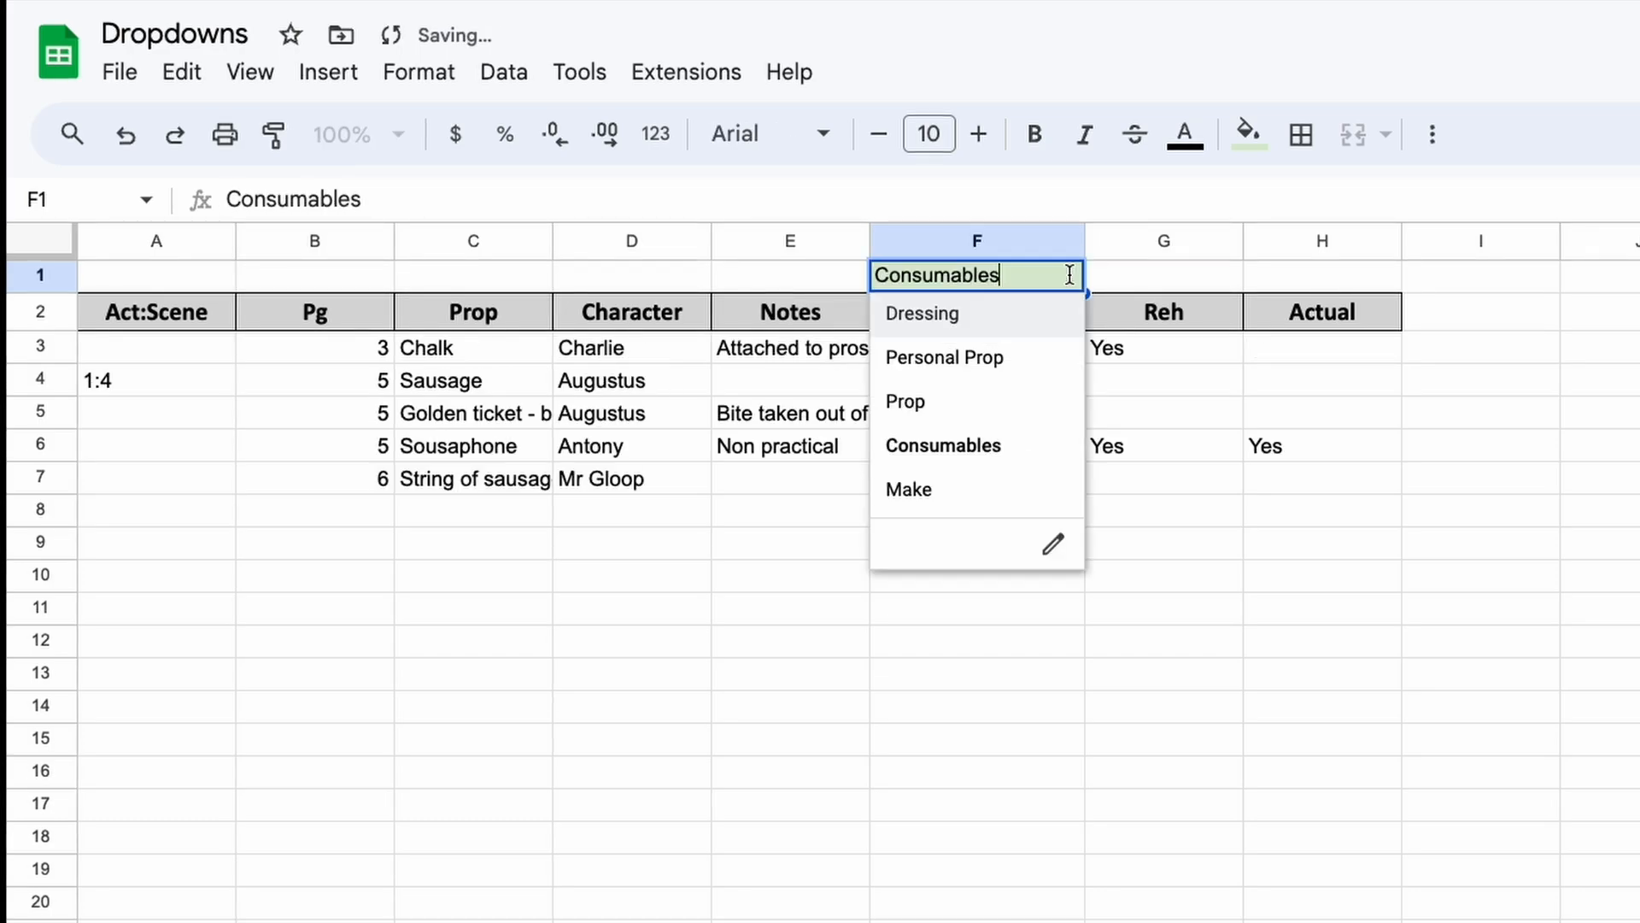
click(1012, 499)
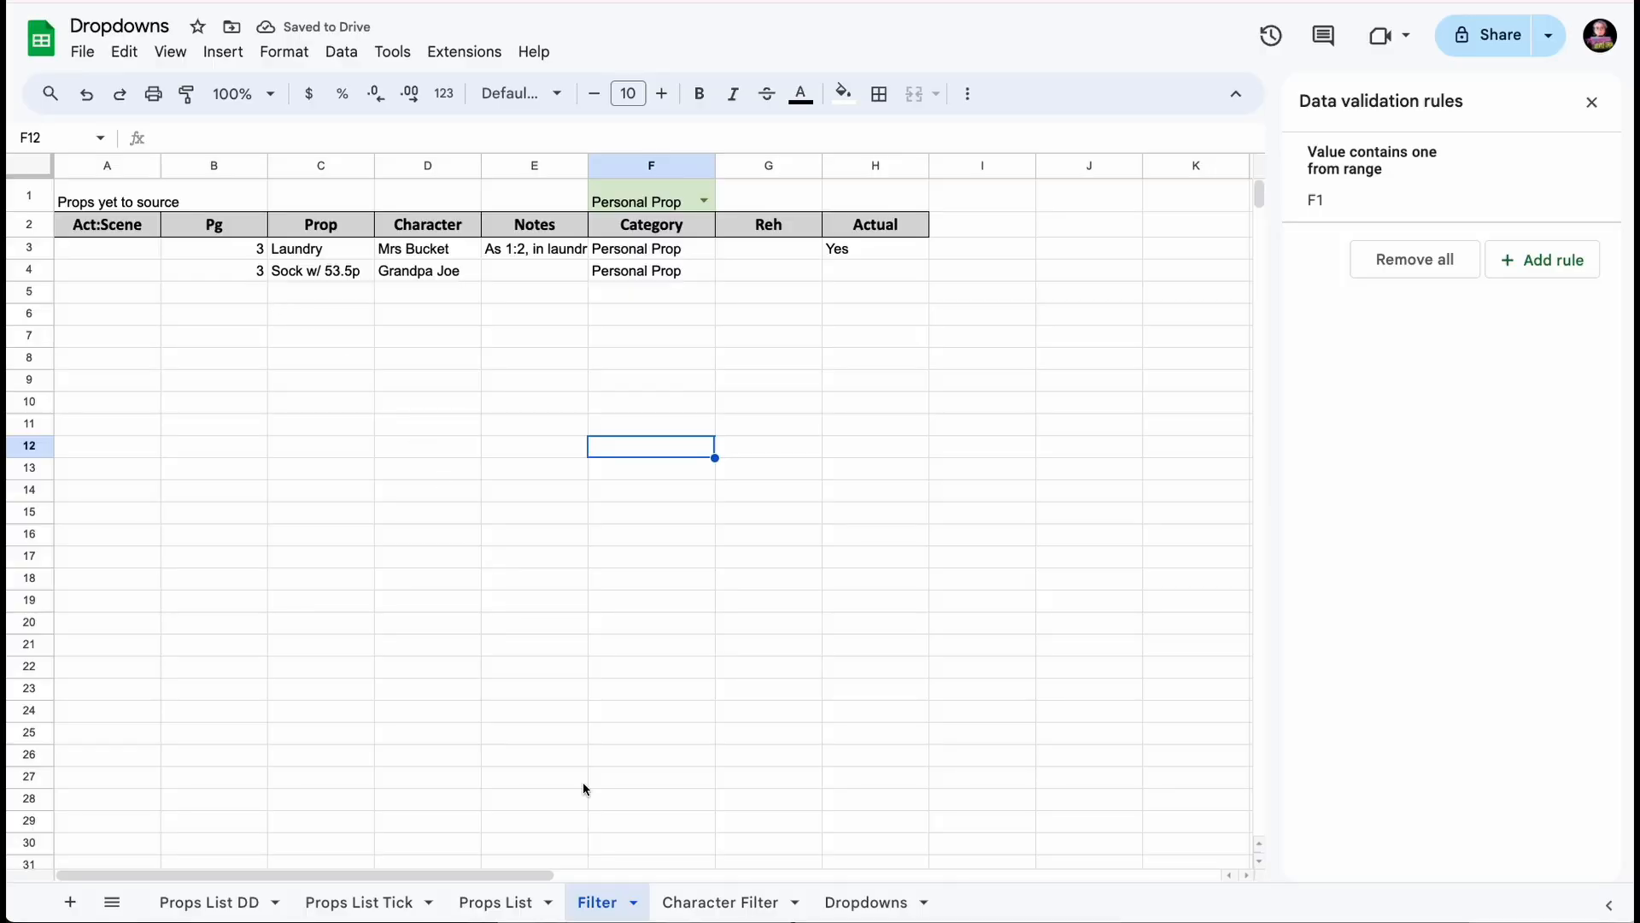
- Duplicate the Filter sheet
click(636, 907)
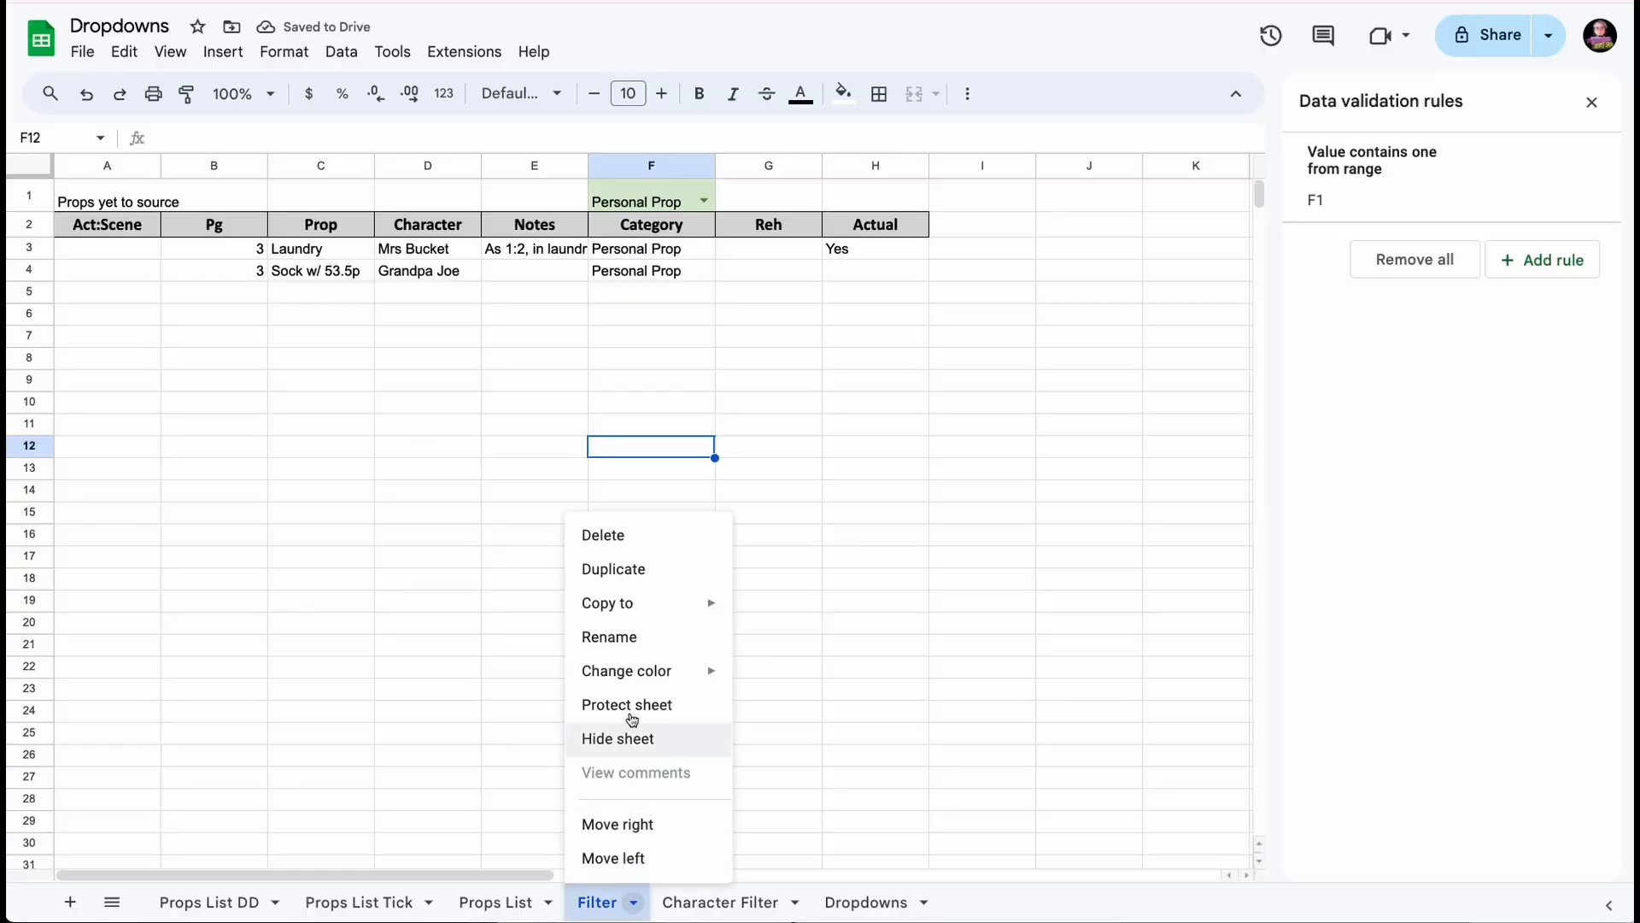
click(630, 579)
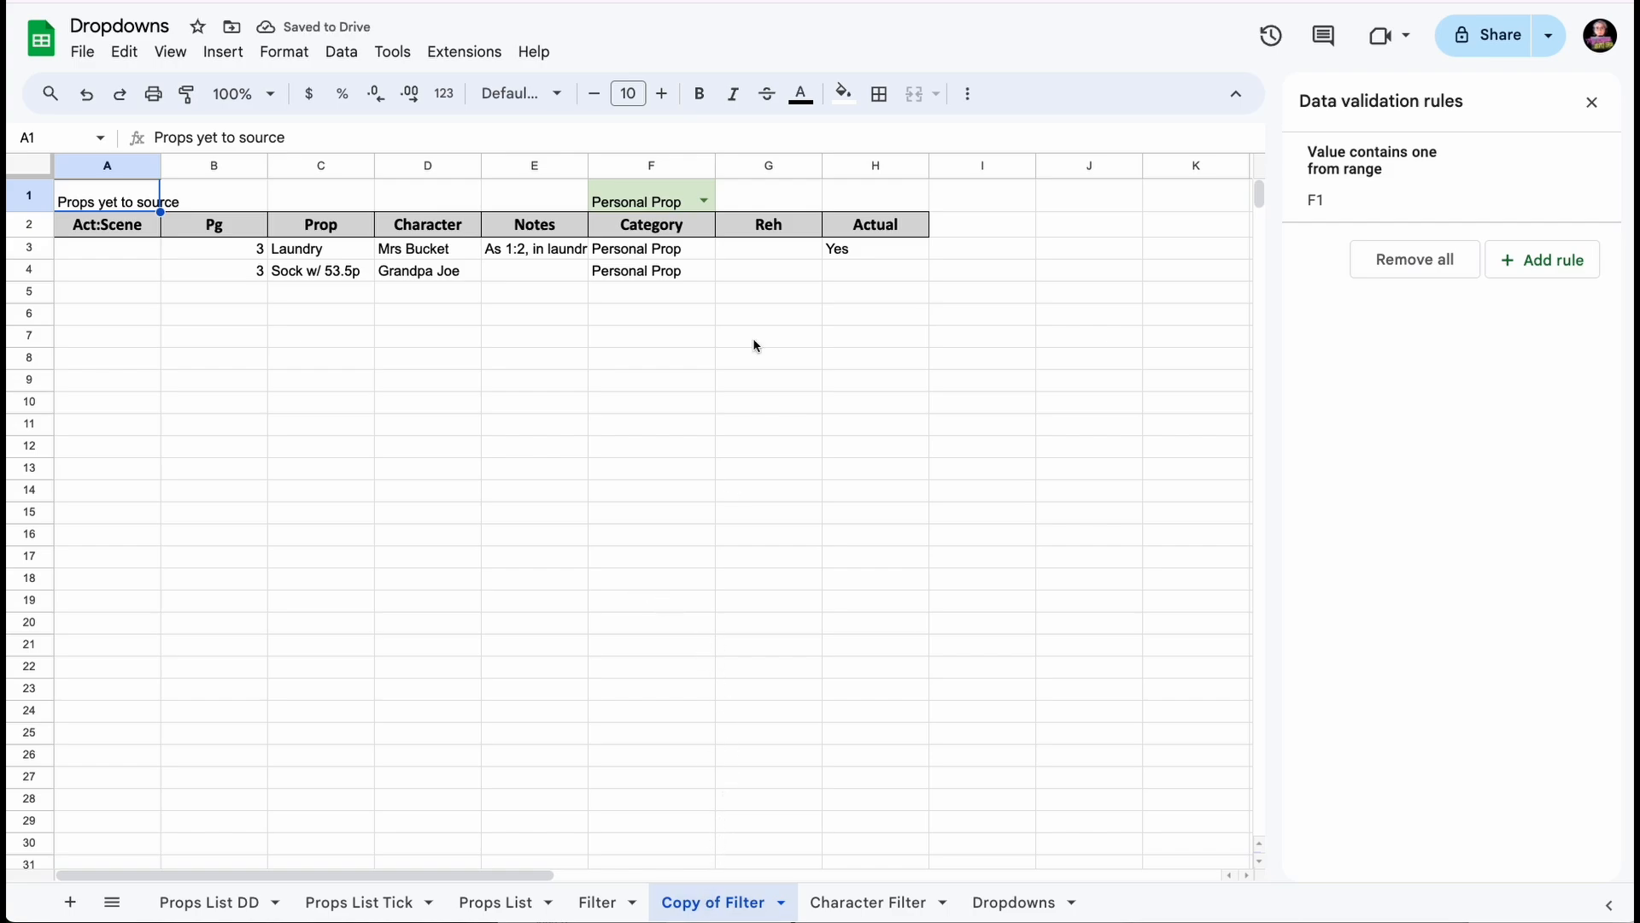
- Change the source range of the F1 dropdown on Copy of Filter to Dropdowns!B3:B, the alphabetical characters list, and save the rule
click(704, 202)
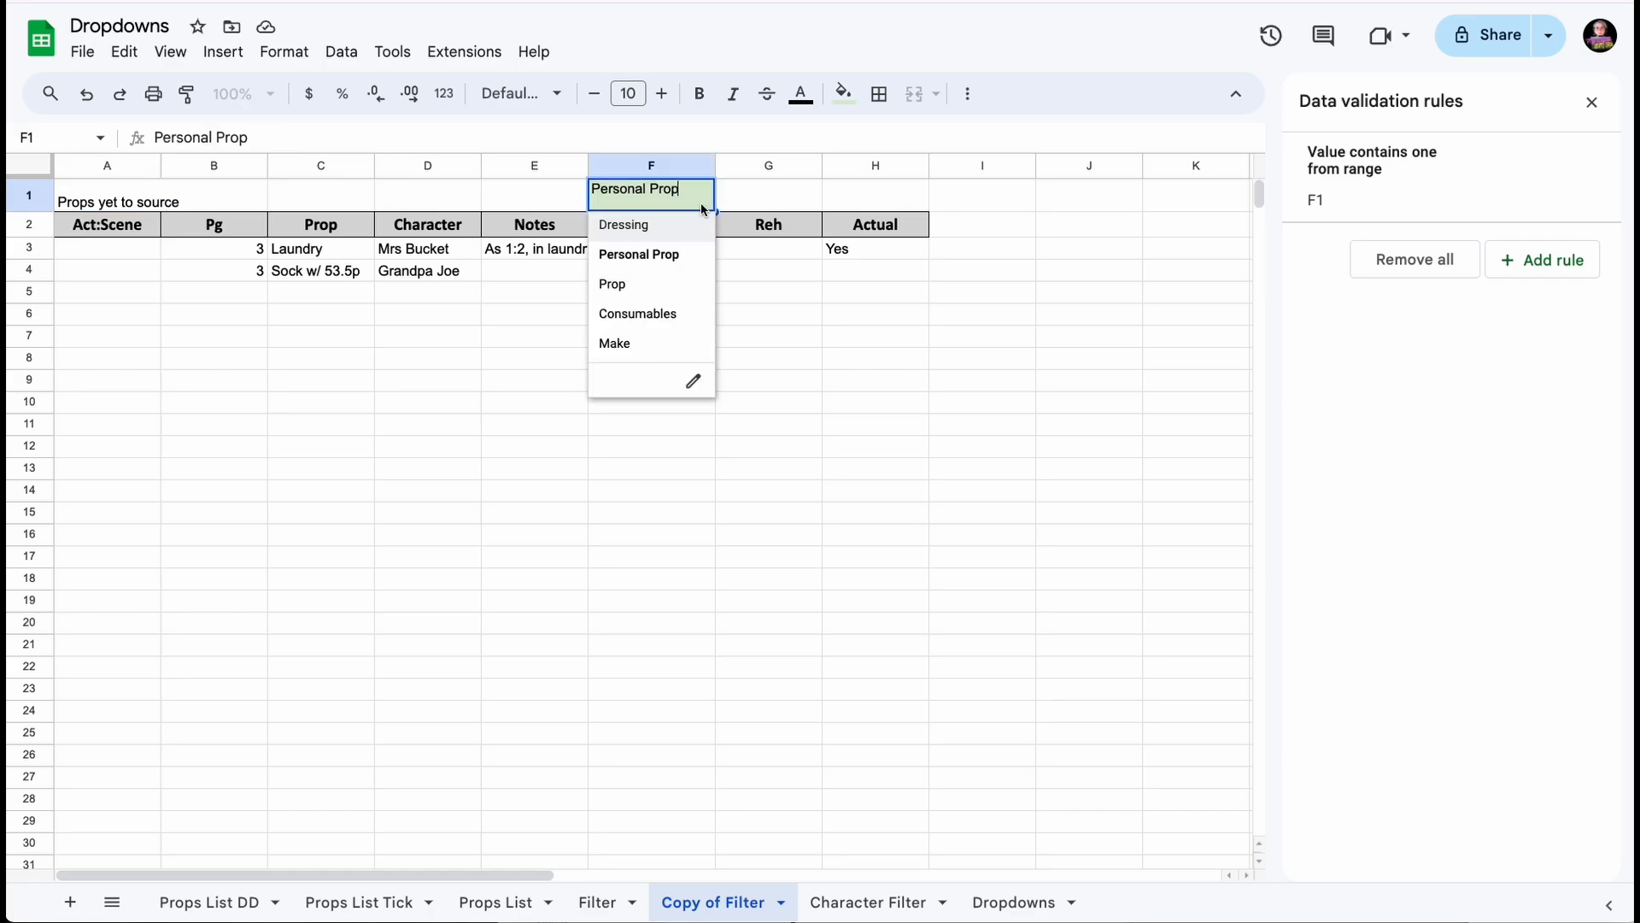
click(694, 381)
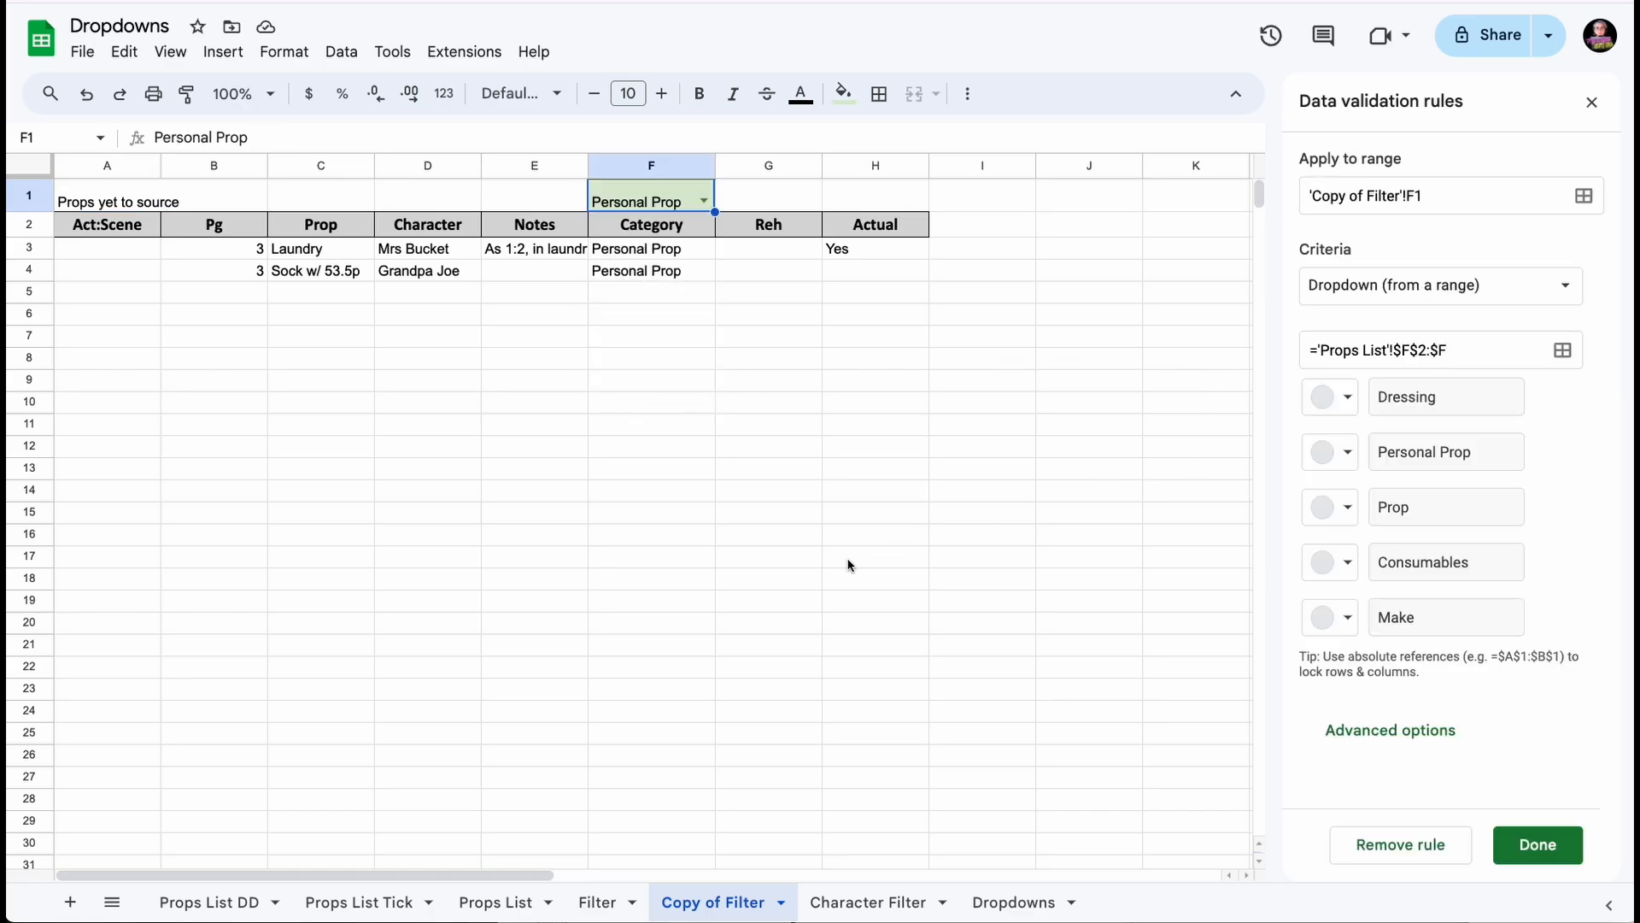
click(499, 900)
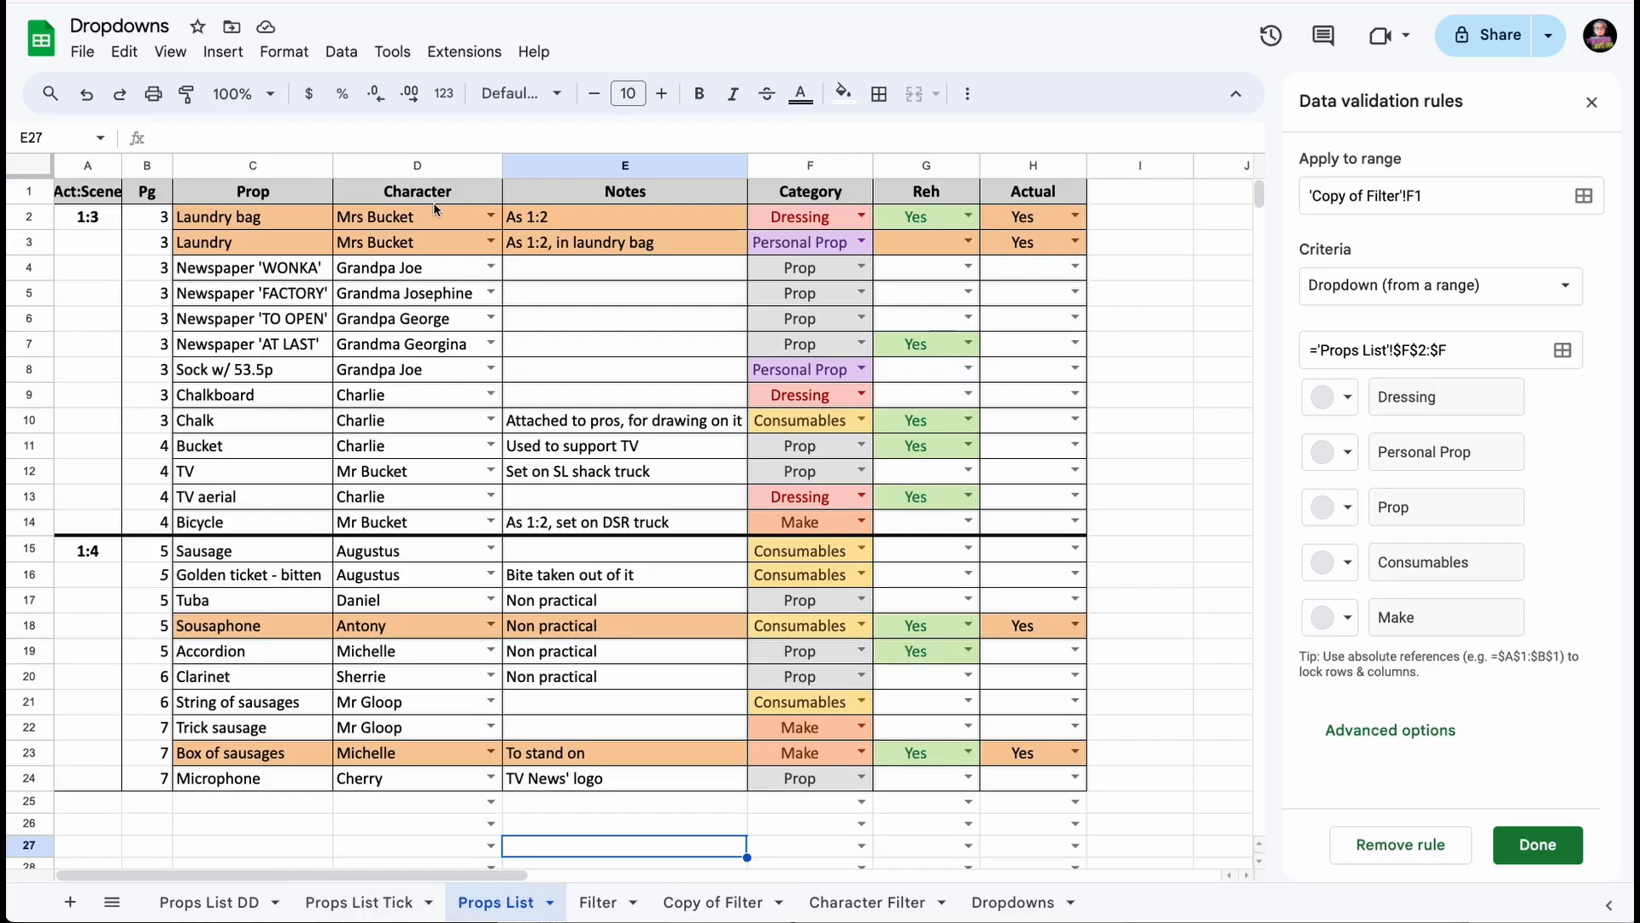
click(1028, 912)
click(348, 322)
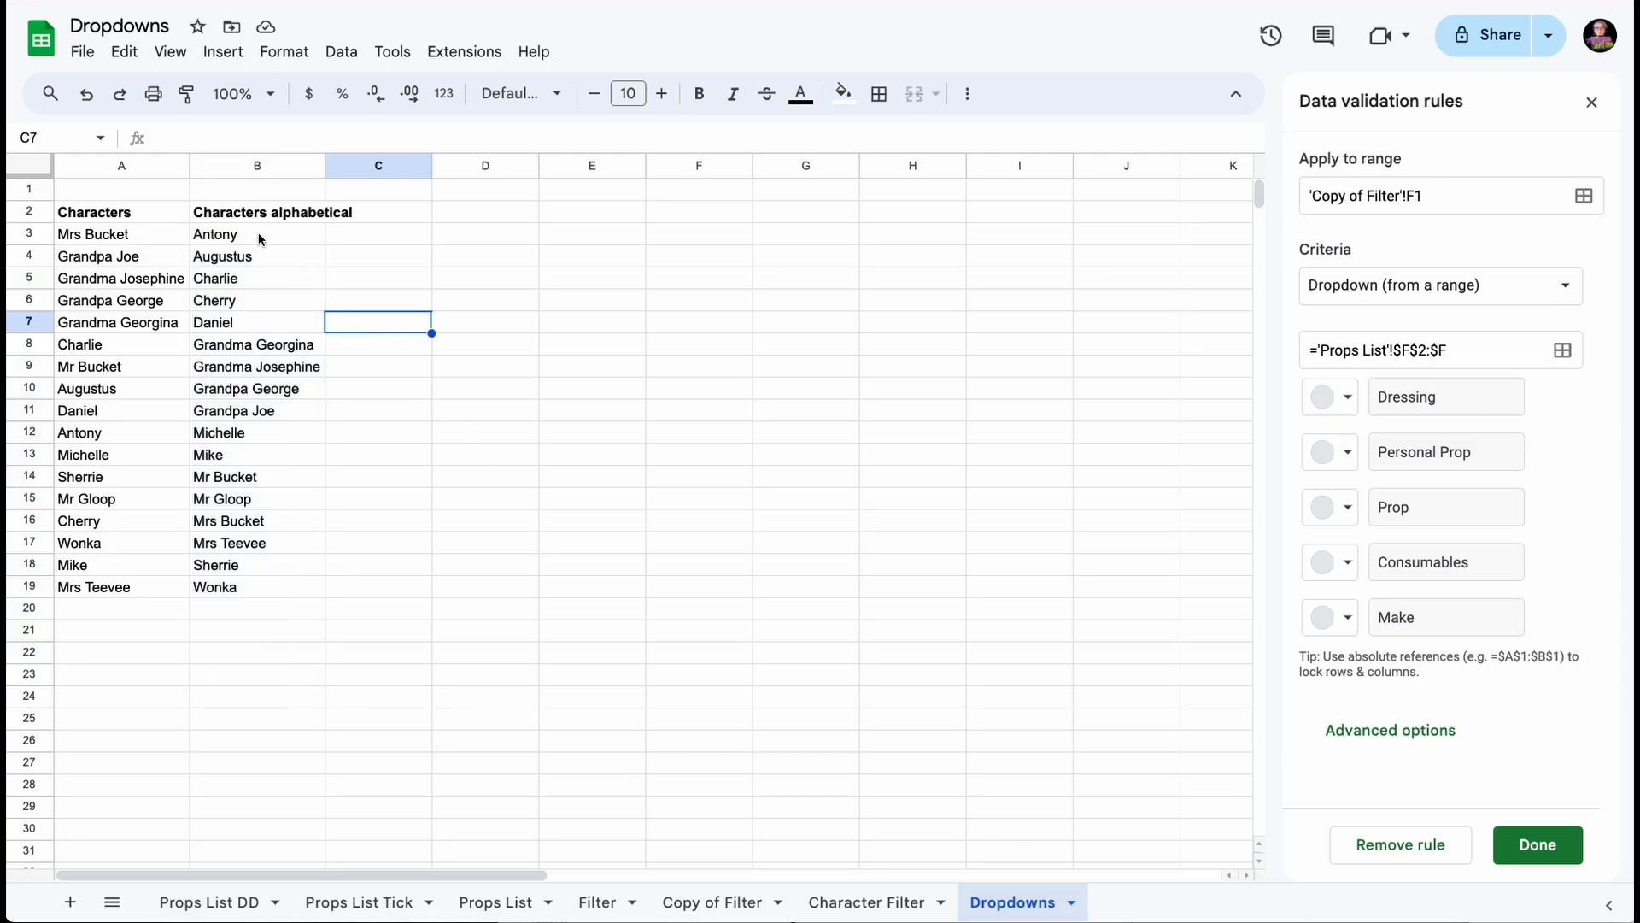
click(1563, 351)
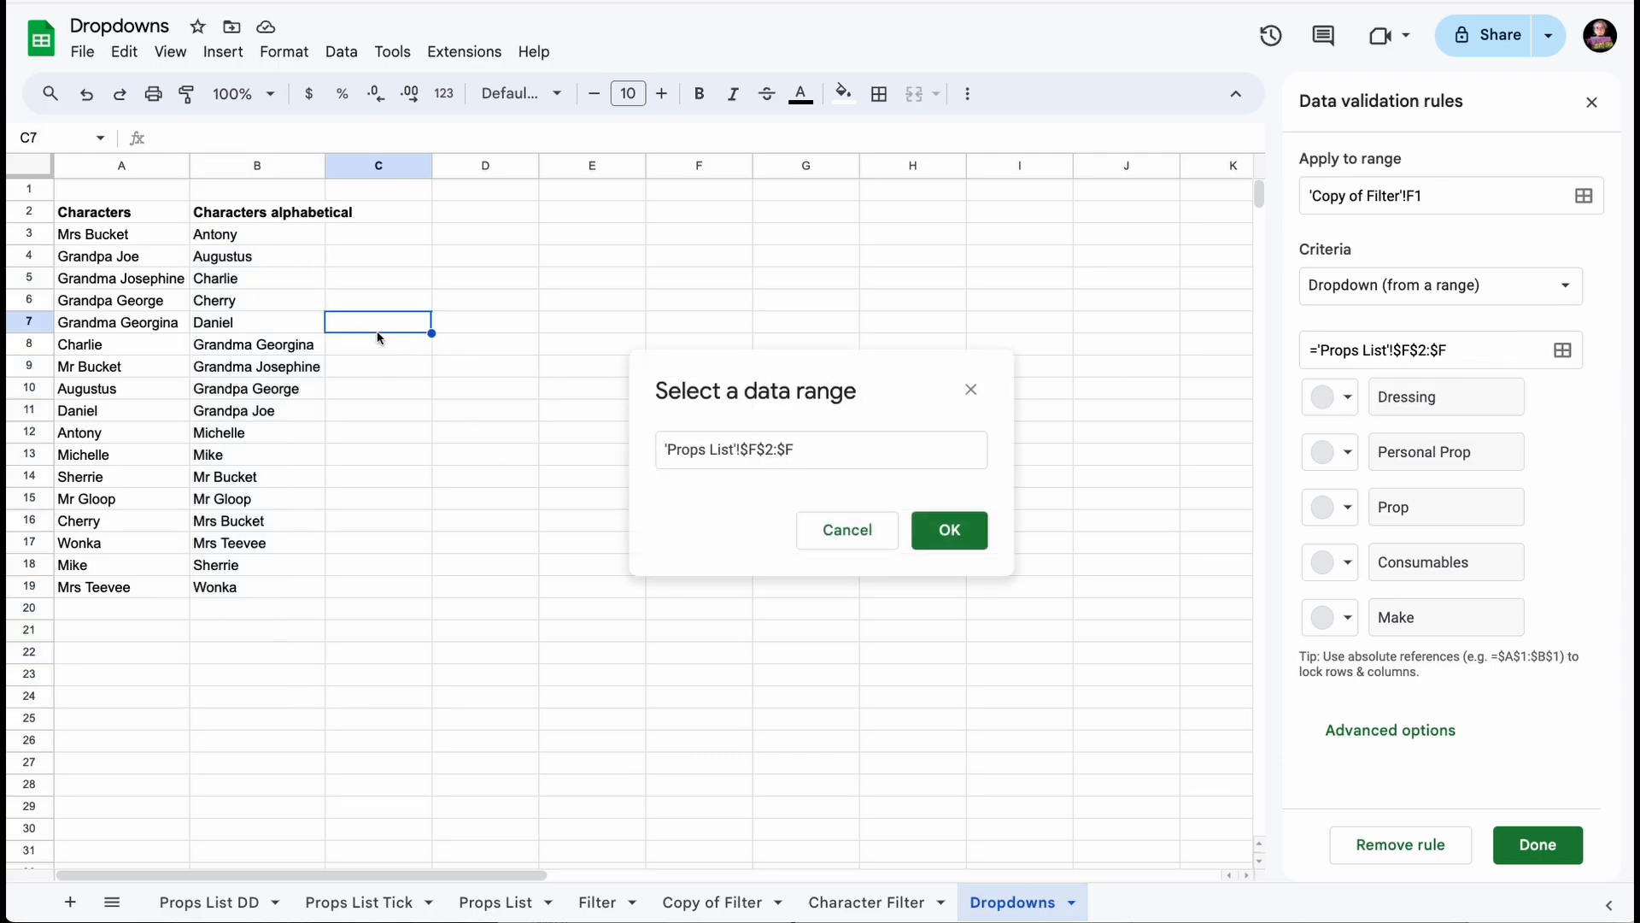
drag(293, 234, 319, 804)
click(822, 447)
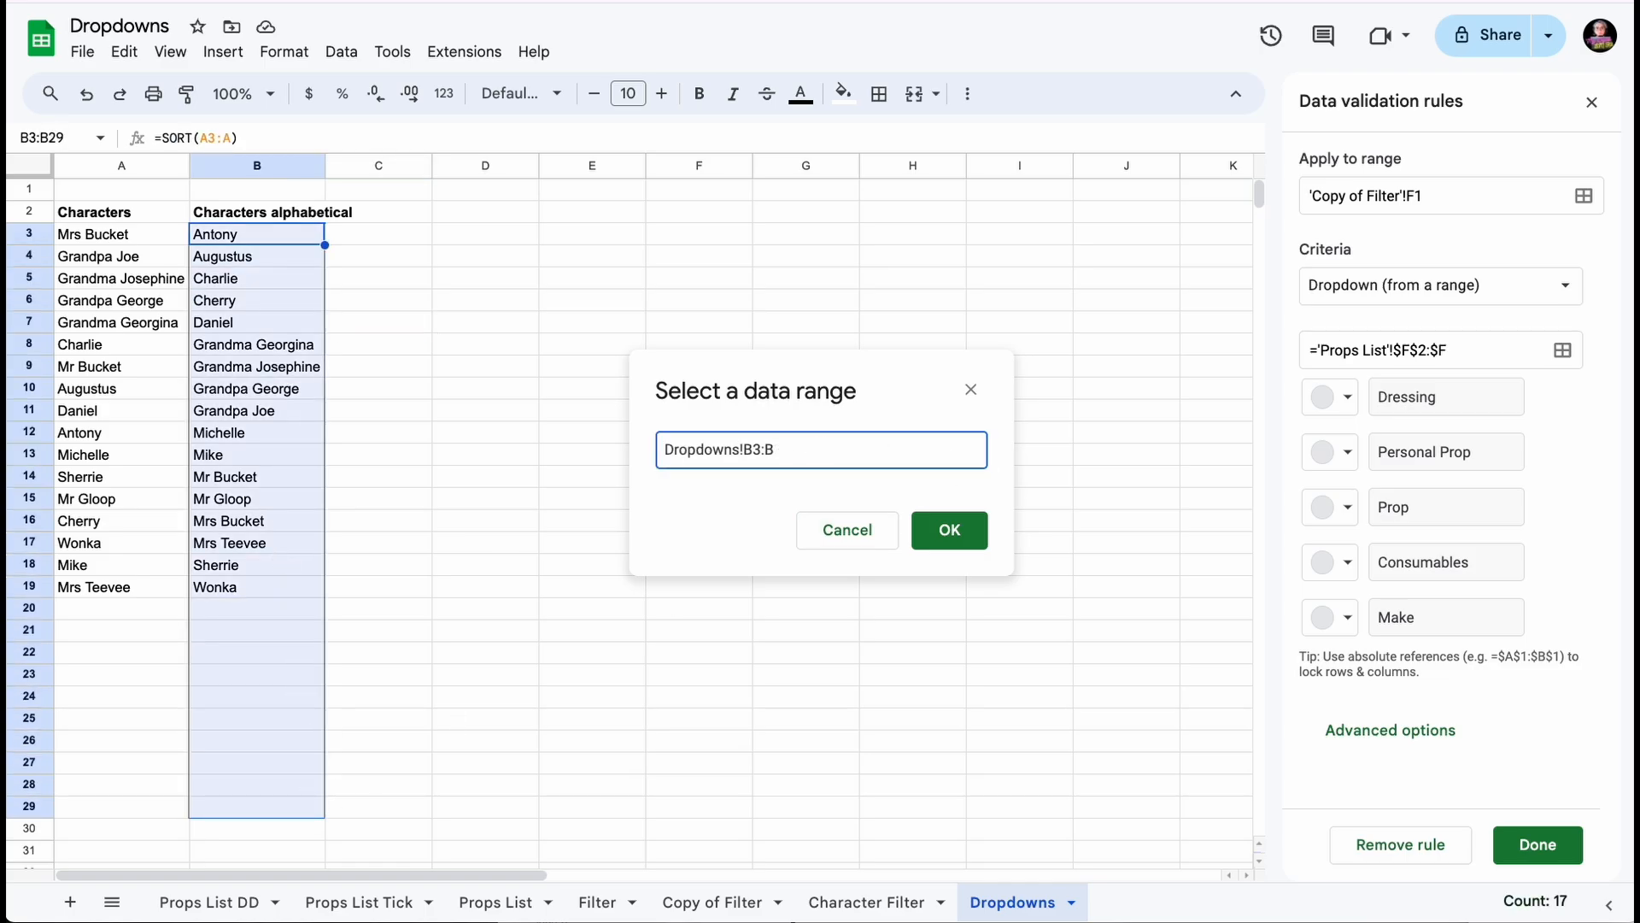
click(950, 531)
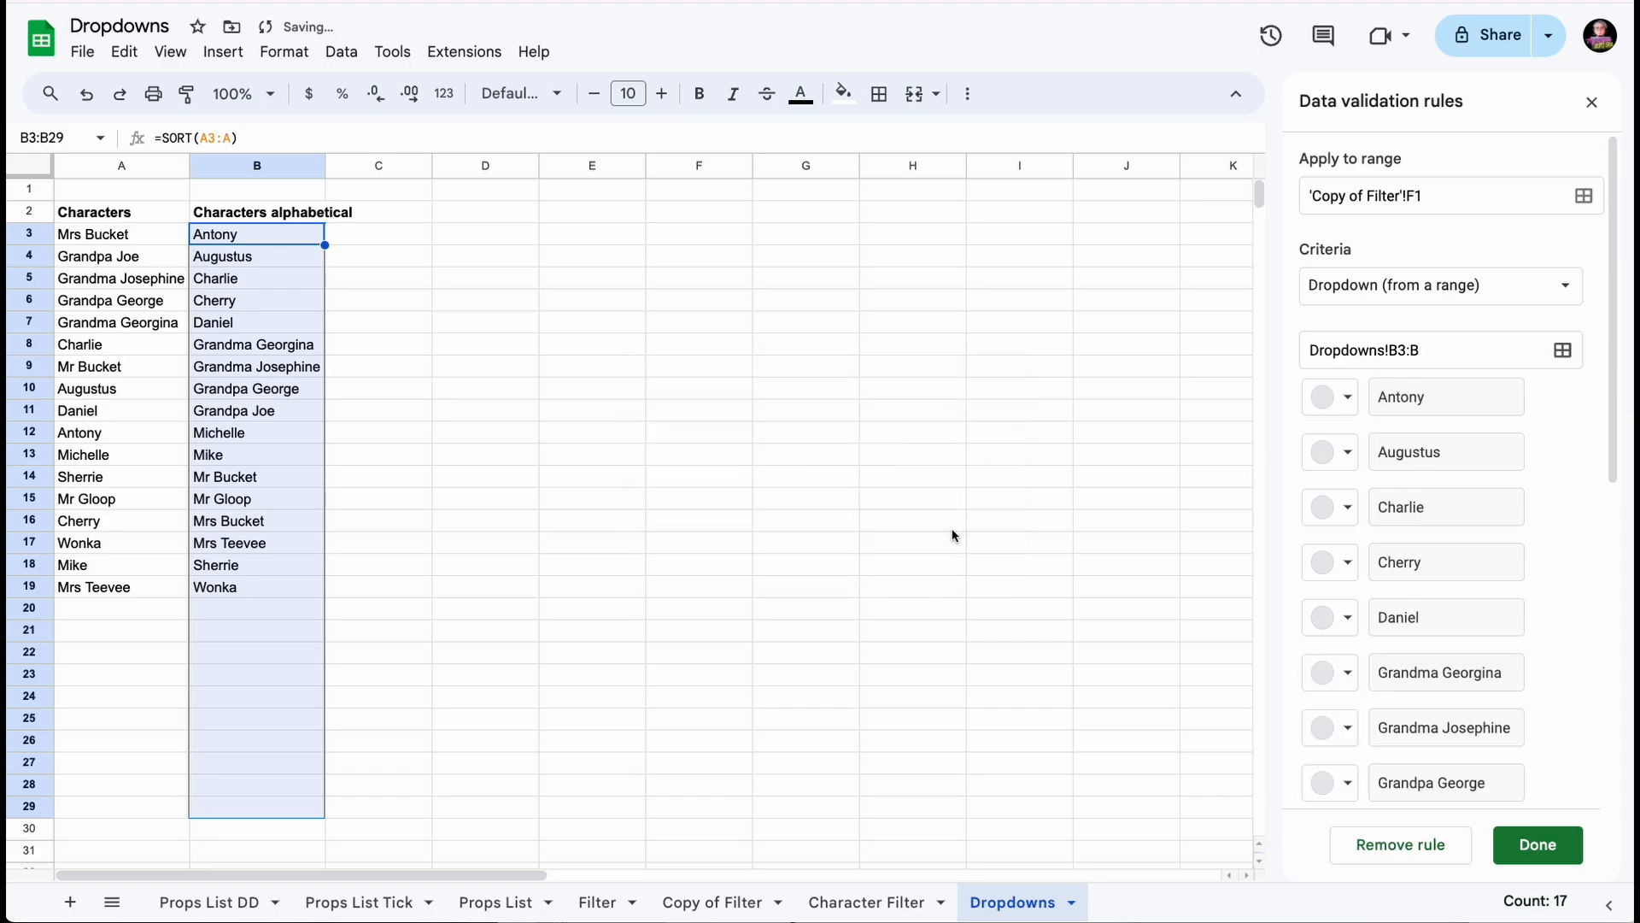
click(1538, 844)
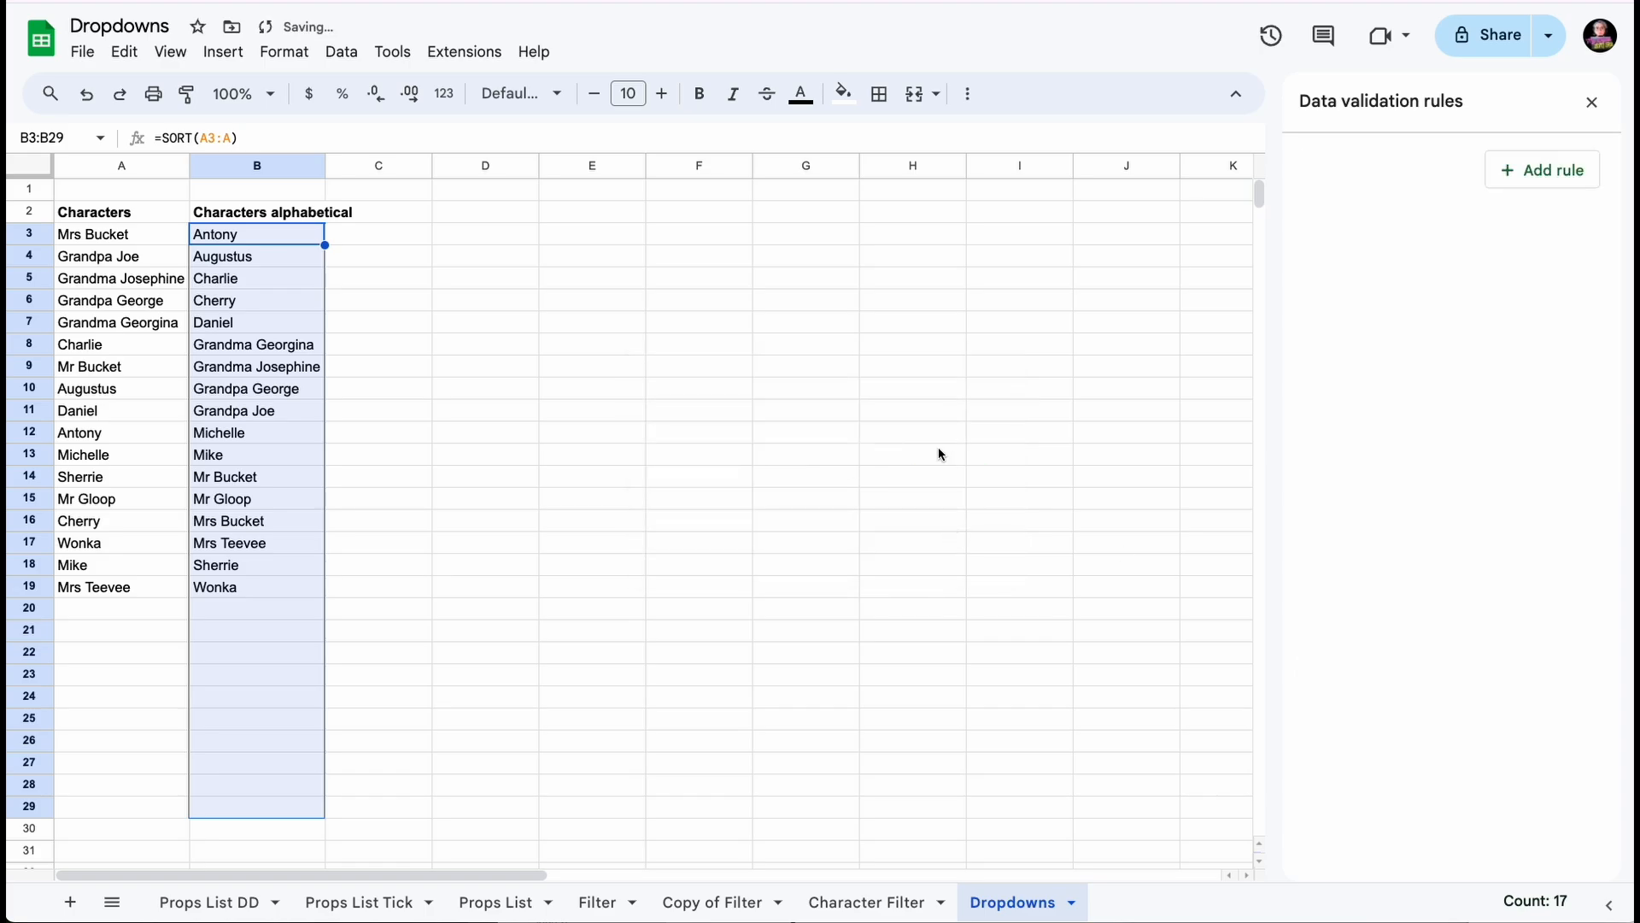
- Return to the Copy of Filter sheet and choose Grandpa George in the F1 dropdown
click(712, 902)
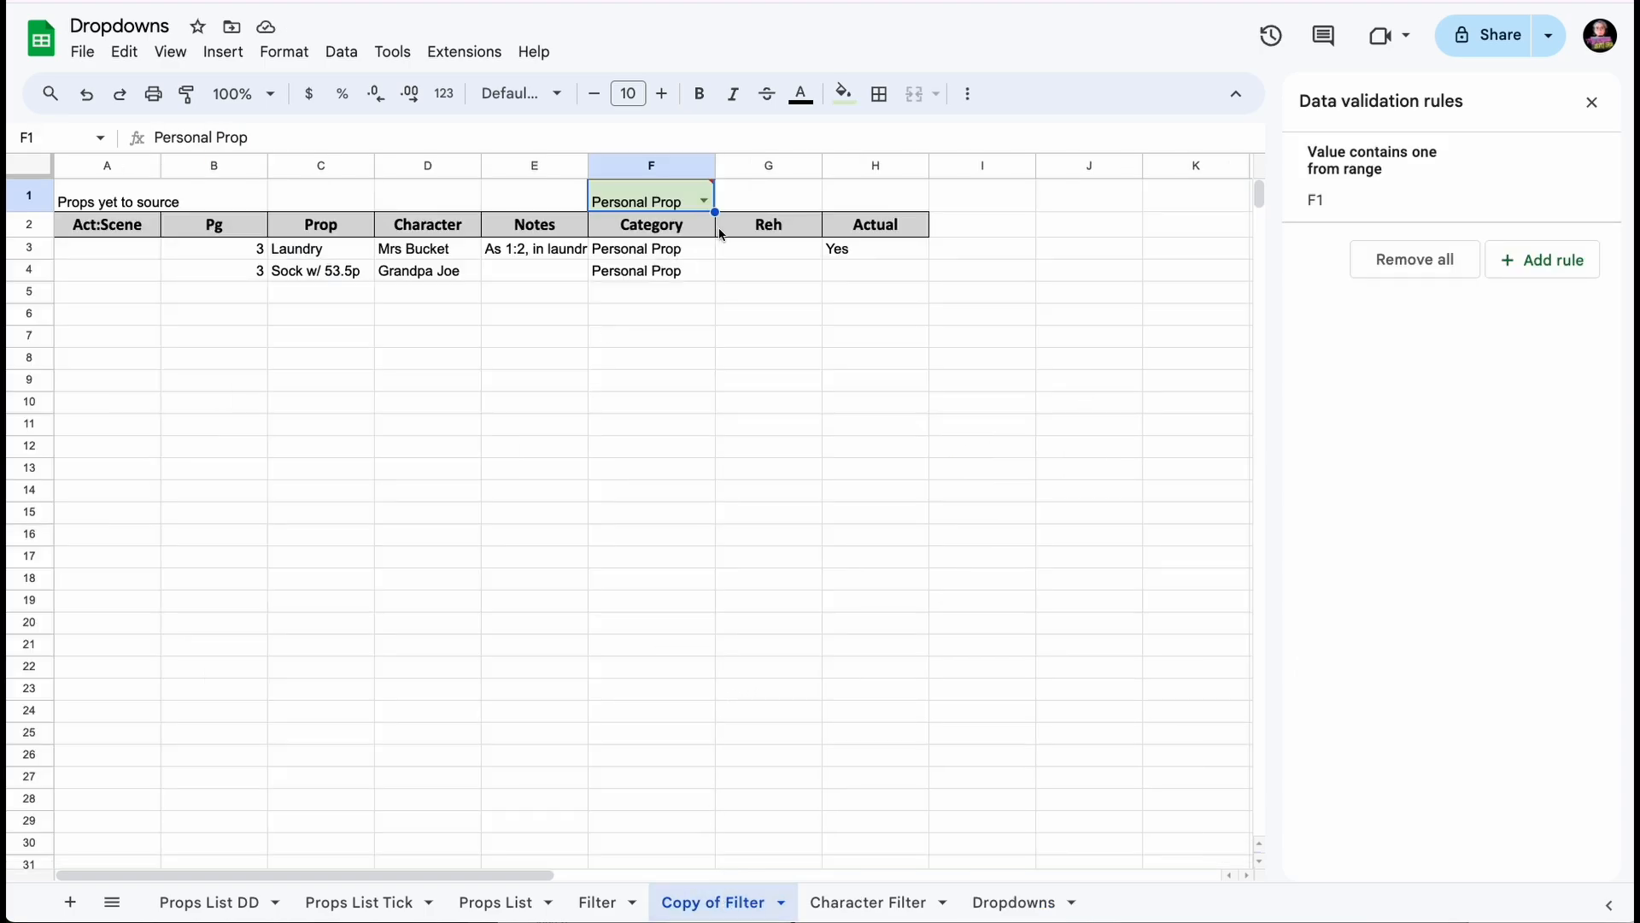
mouse_move(710, 185)
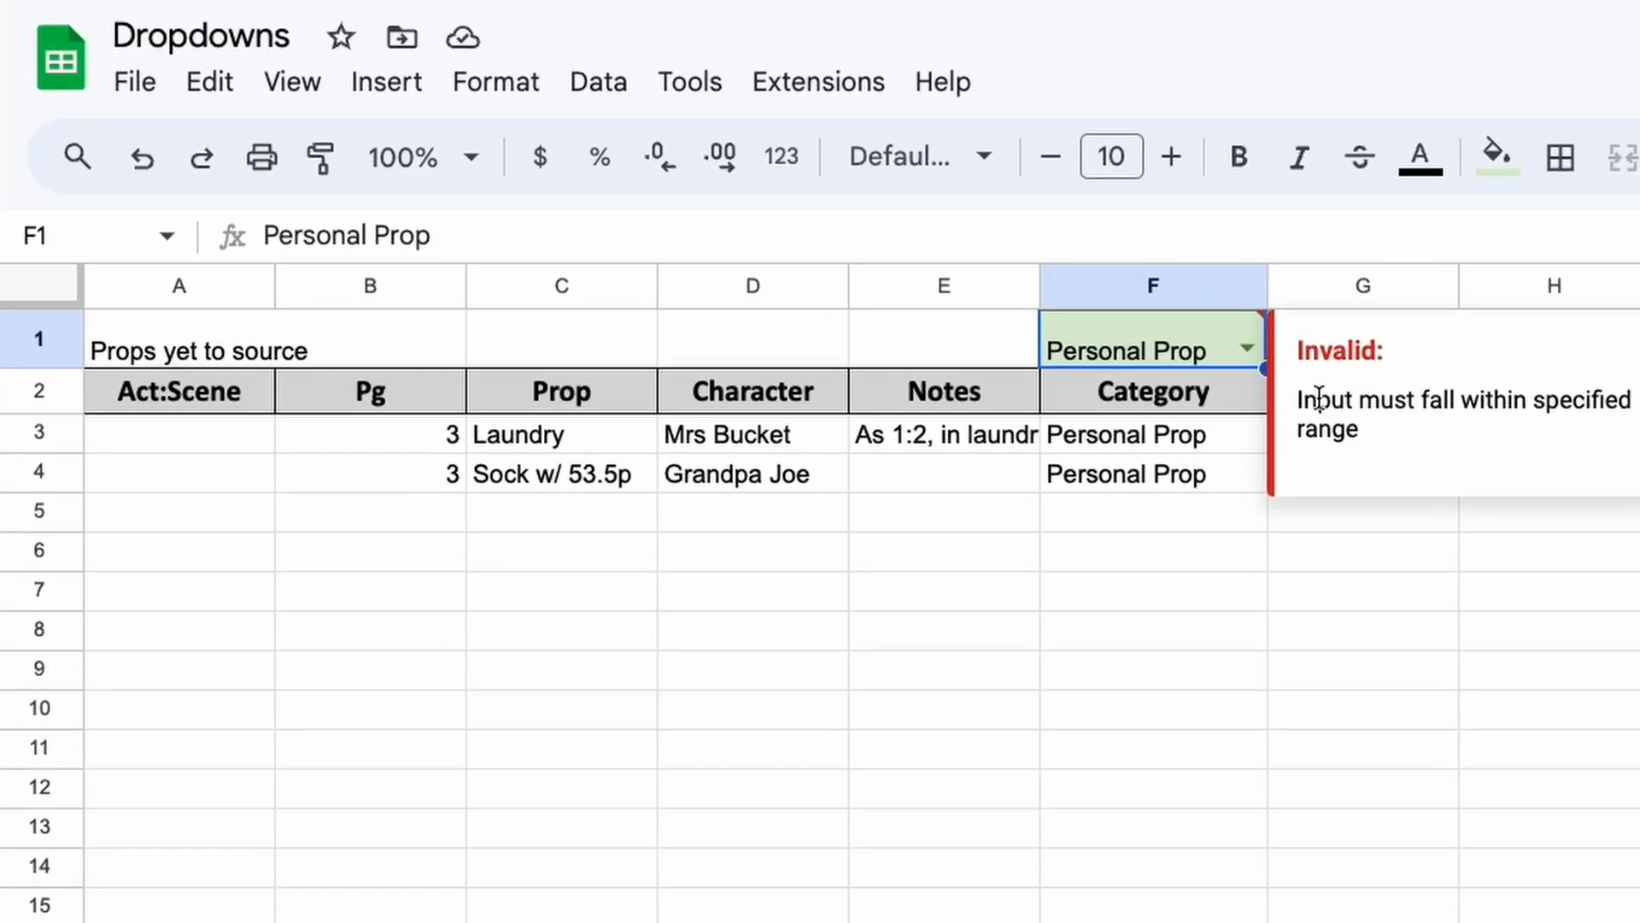
click(1248, 348)
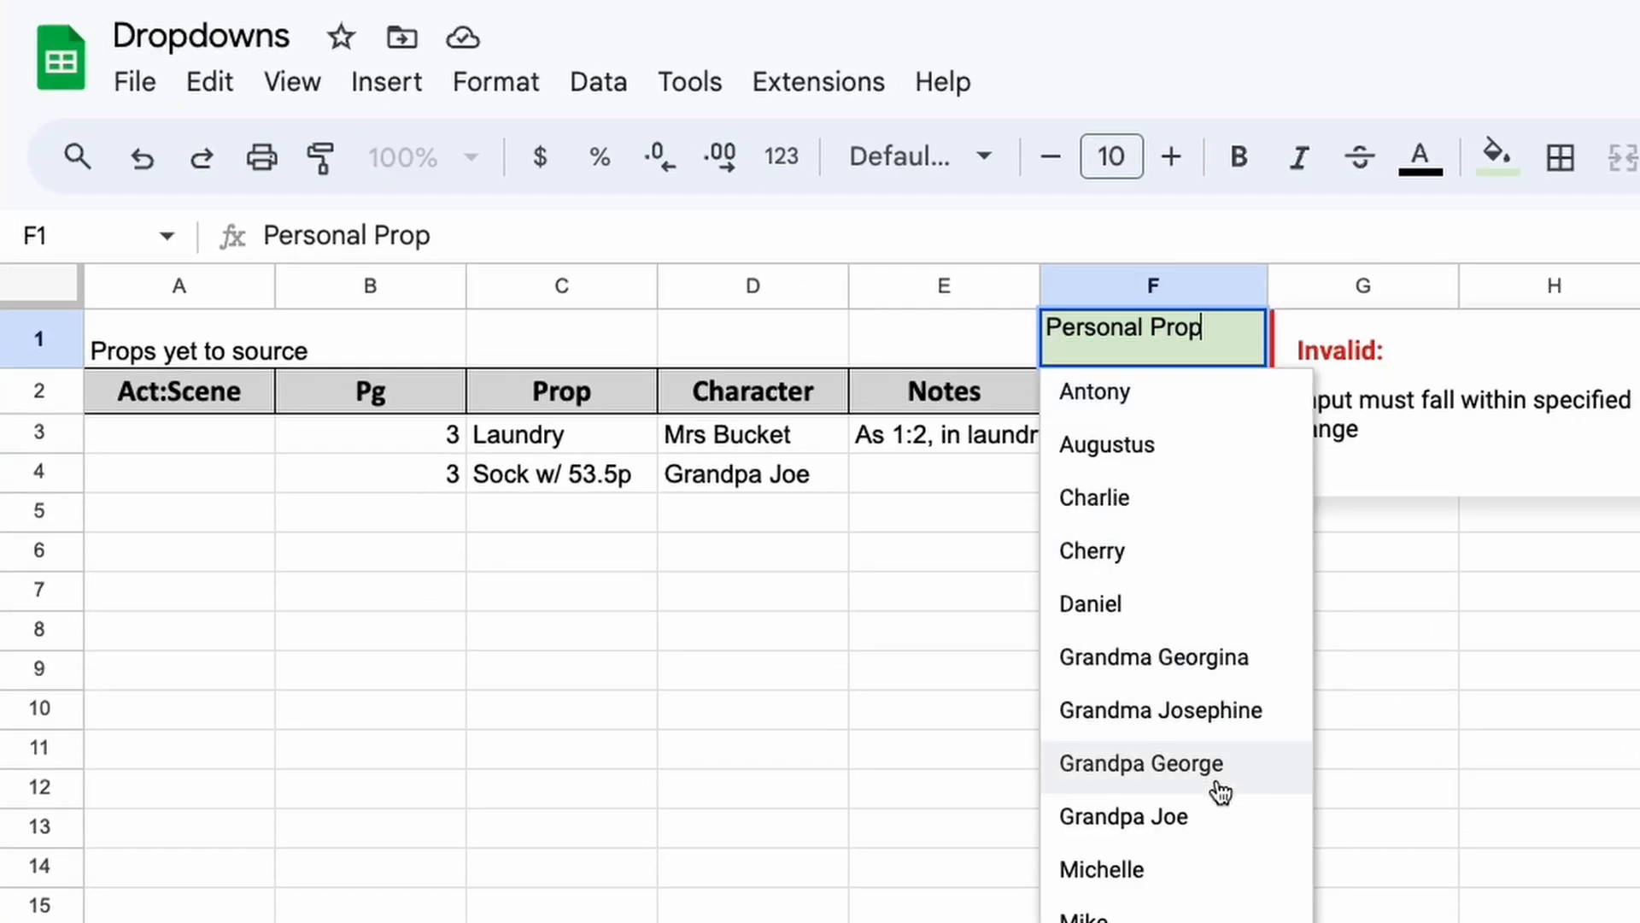
click(1219, 766)
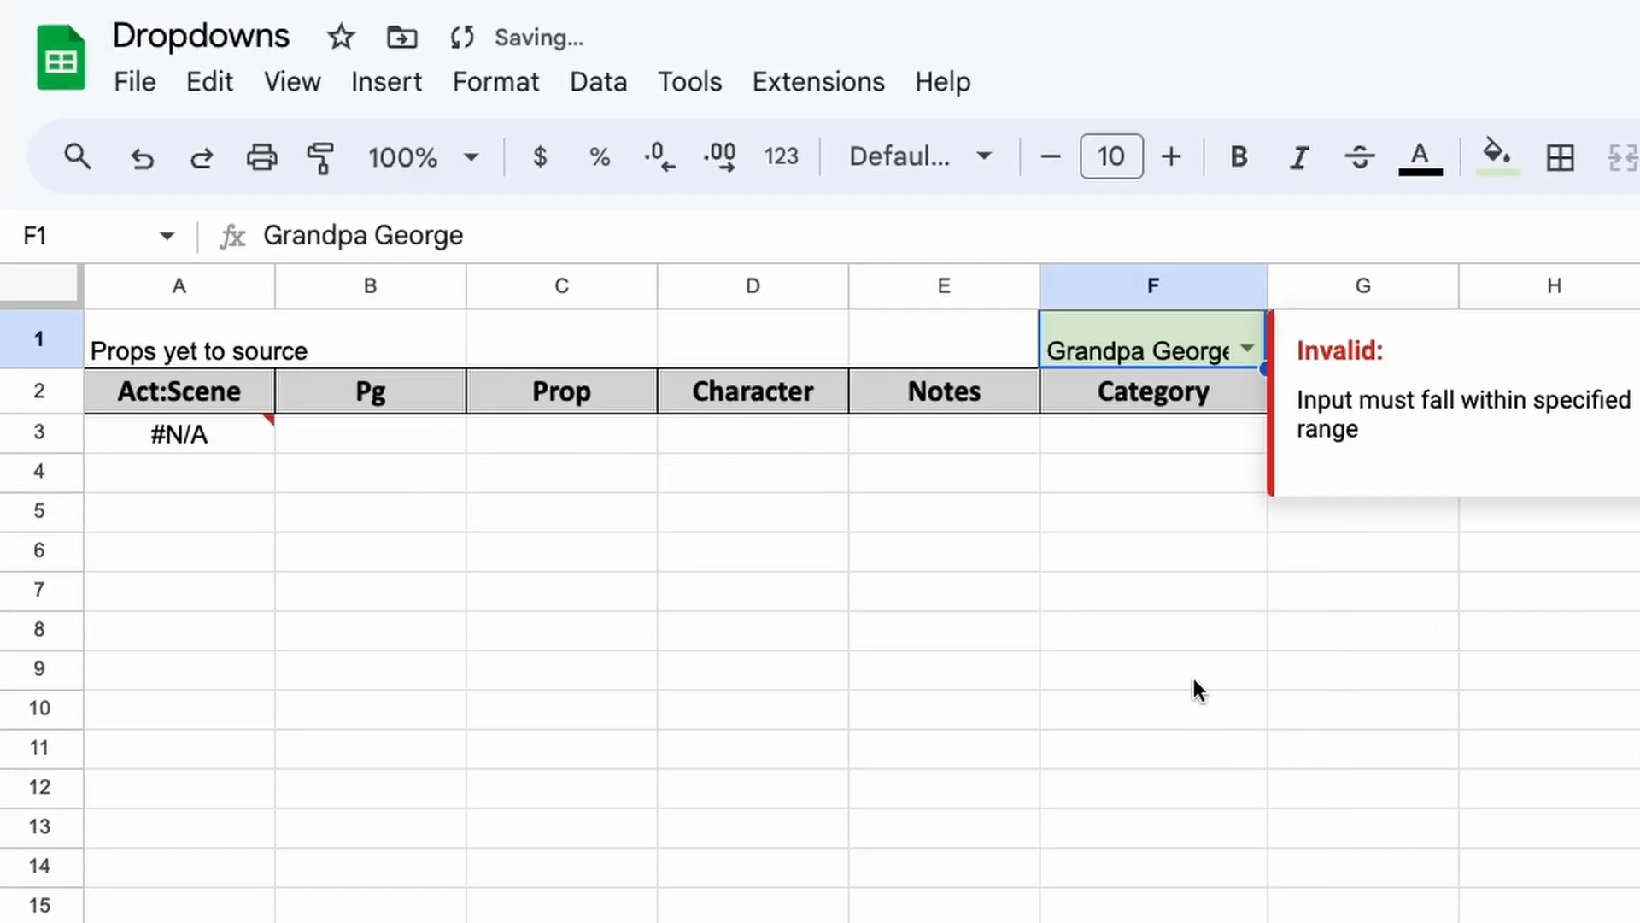
click(1243, 347)
click(1134, 769)
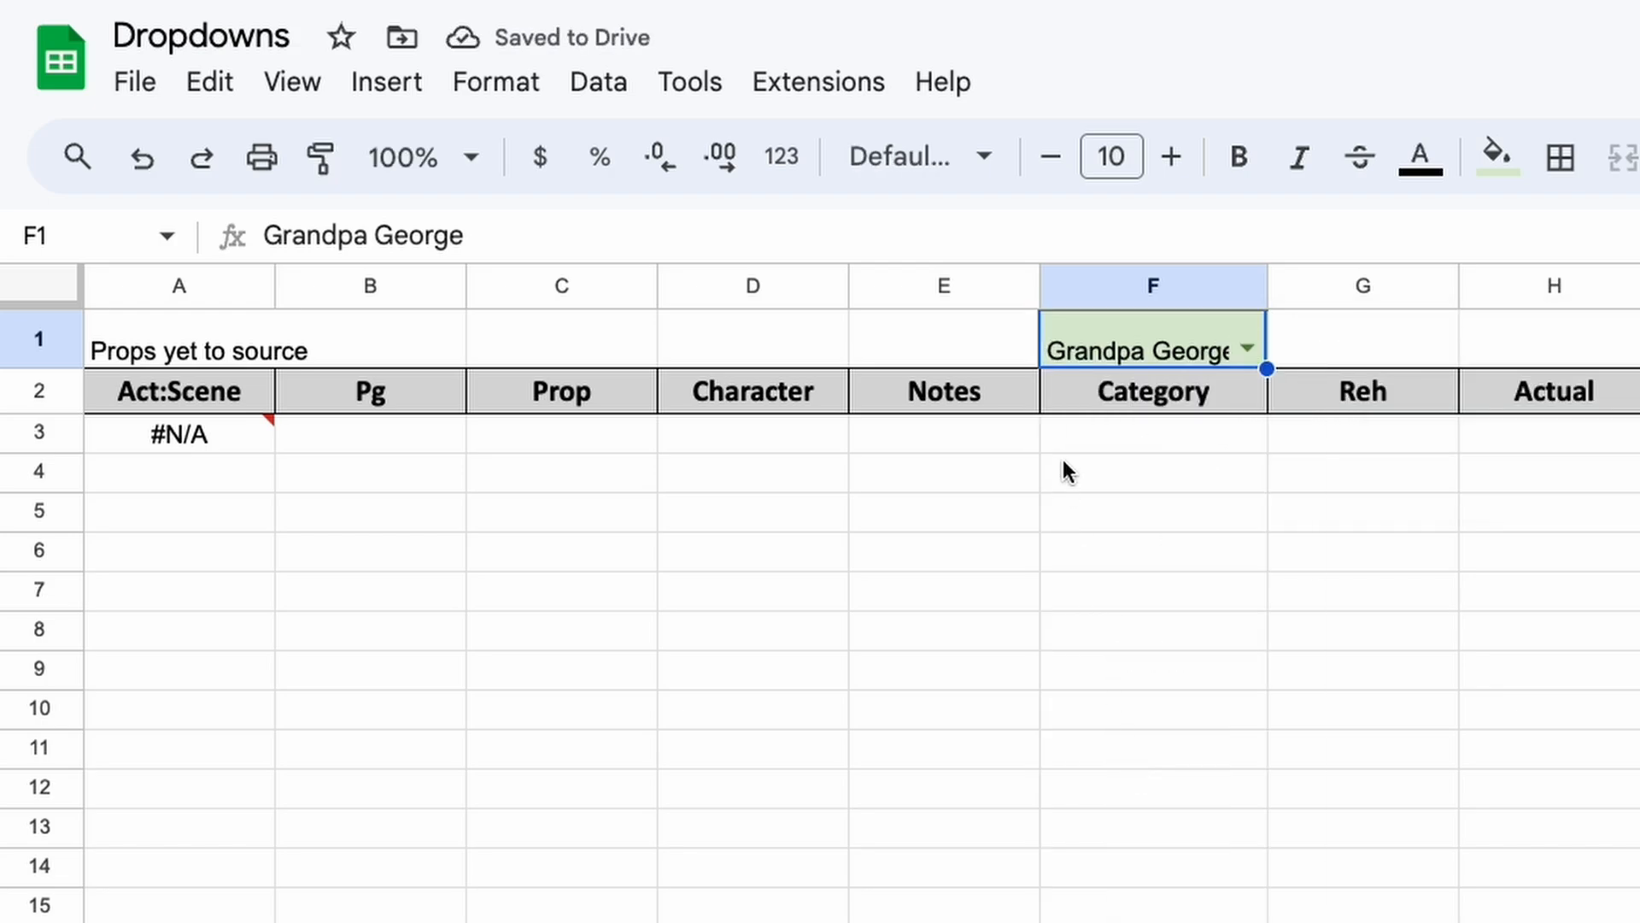
- Change the condition of the FILTER formula in A3 to 'Props List'!D2:D=F1 so it matches the Character column
click(190, 451)
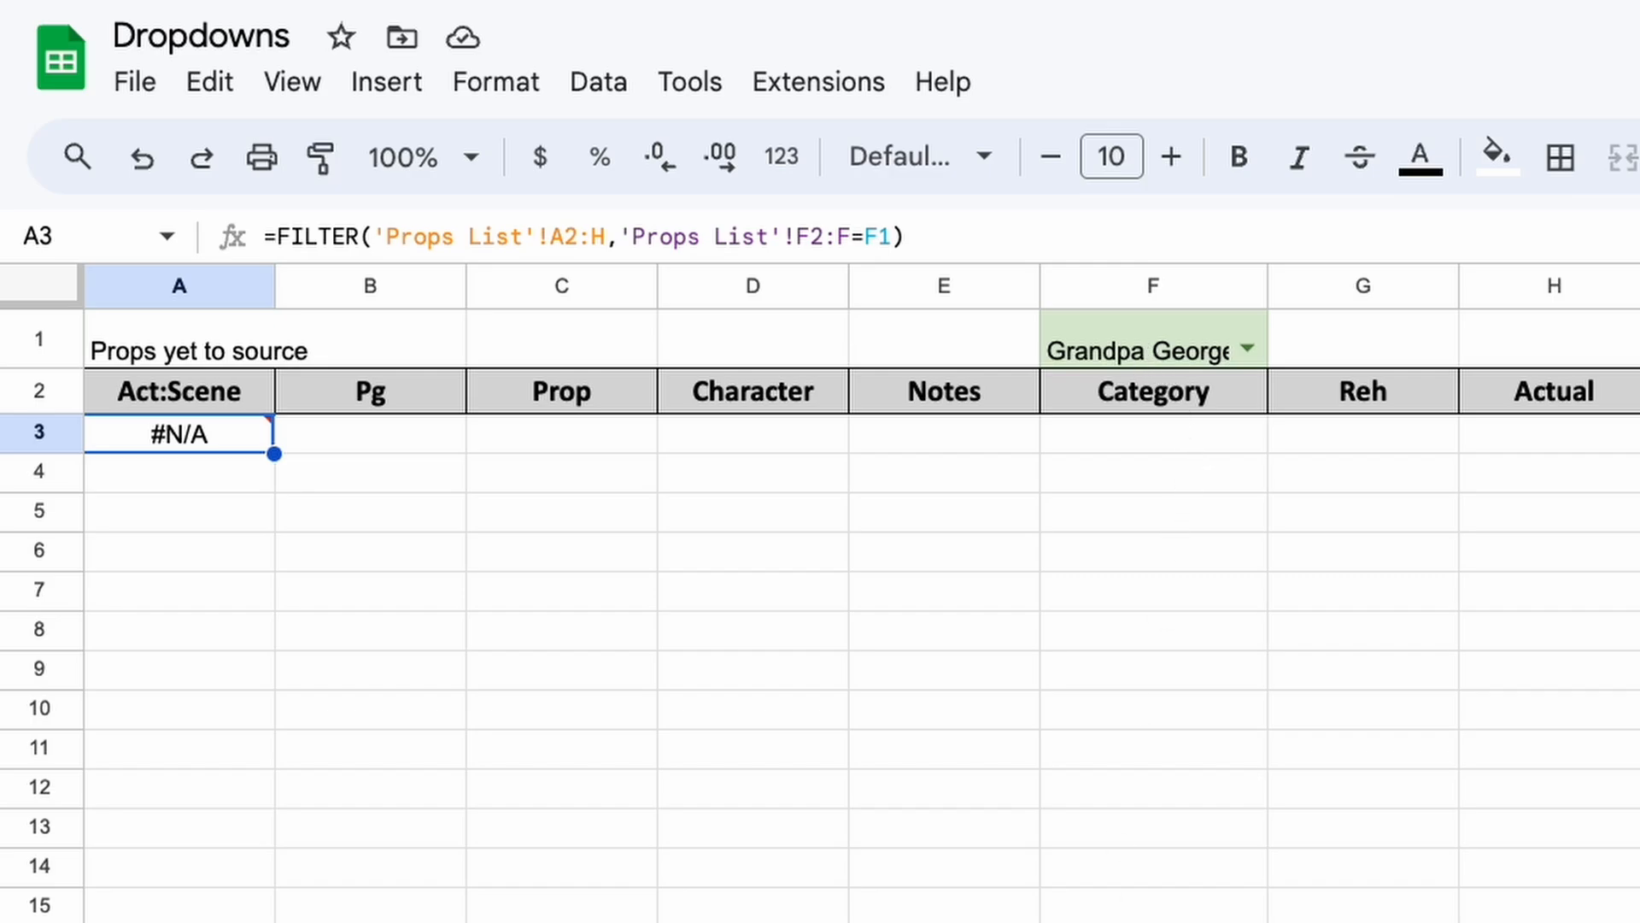
click(752, 921)
click(794, 231)
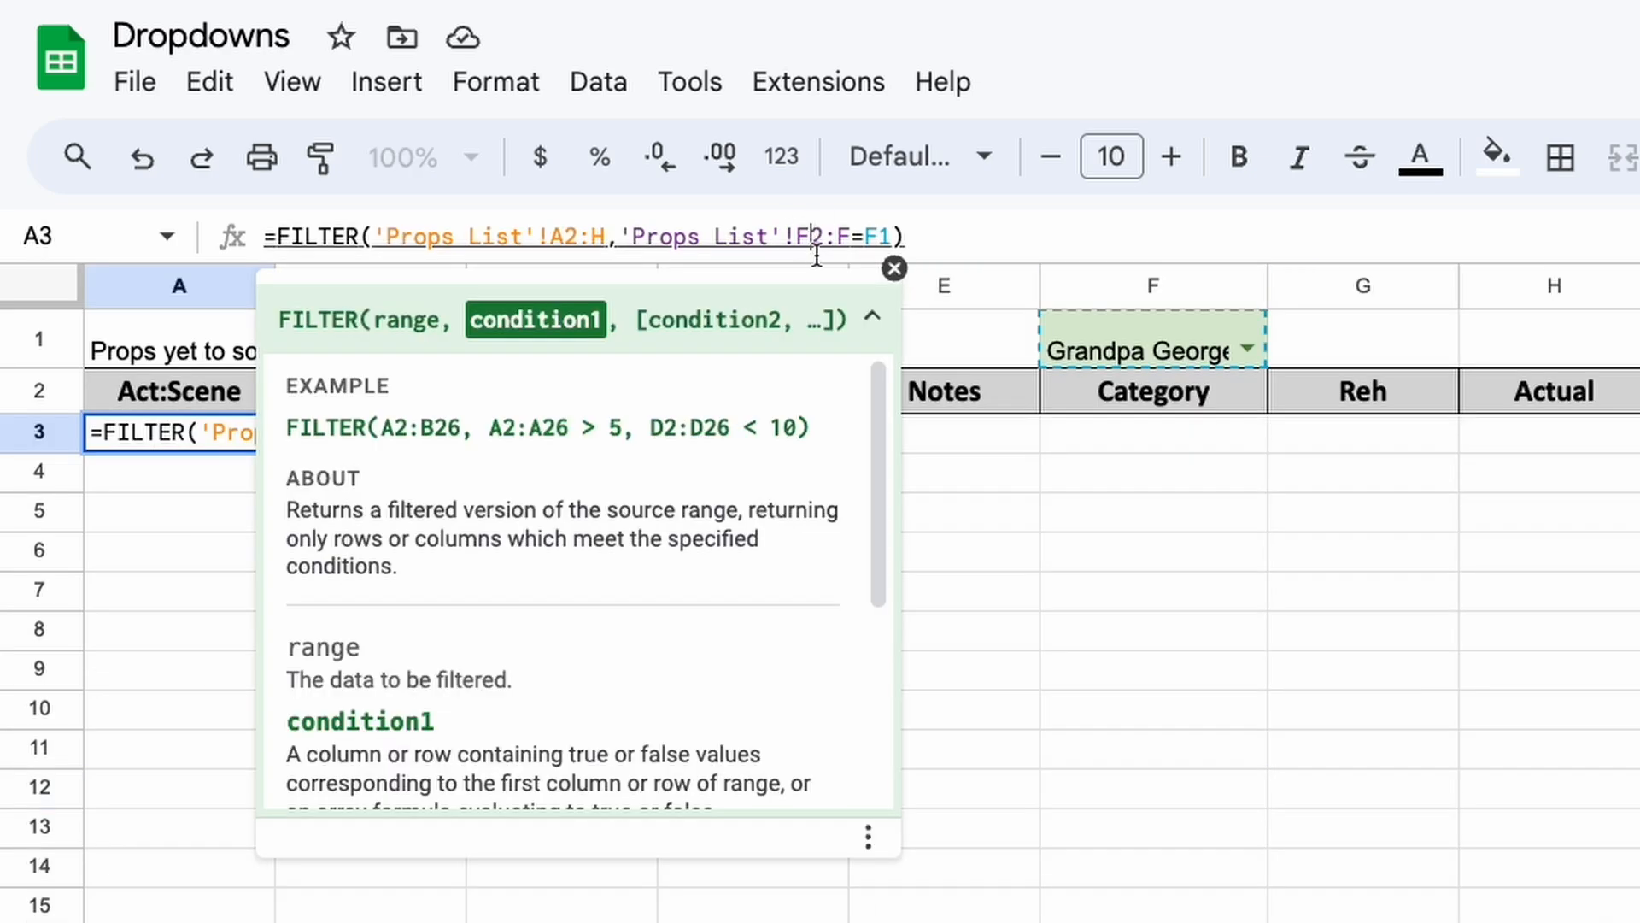
key(Delete)
text(D)
key(BackSpace)
text(D)
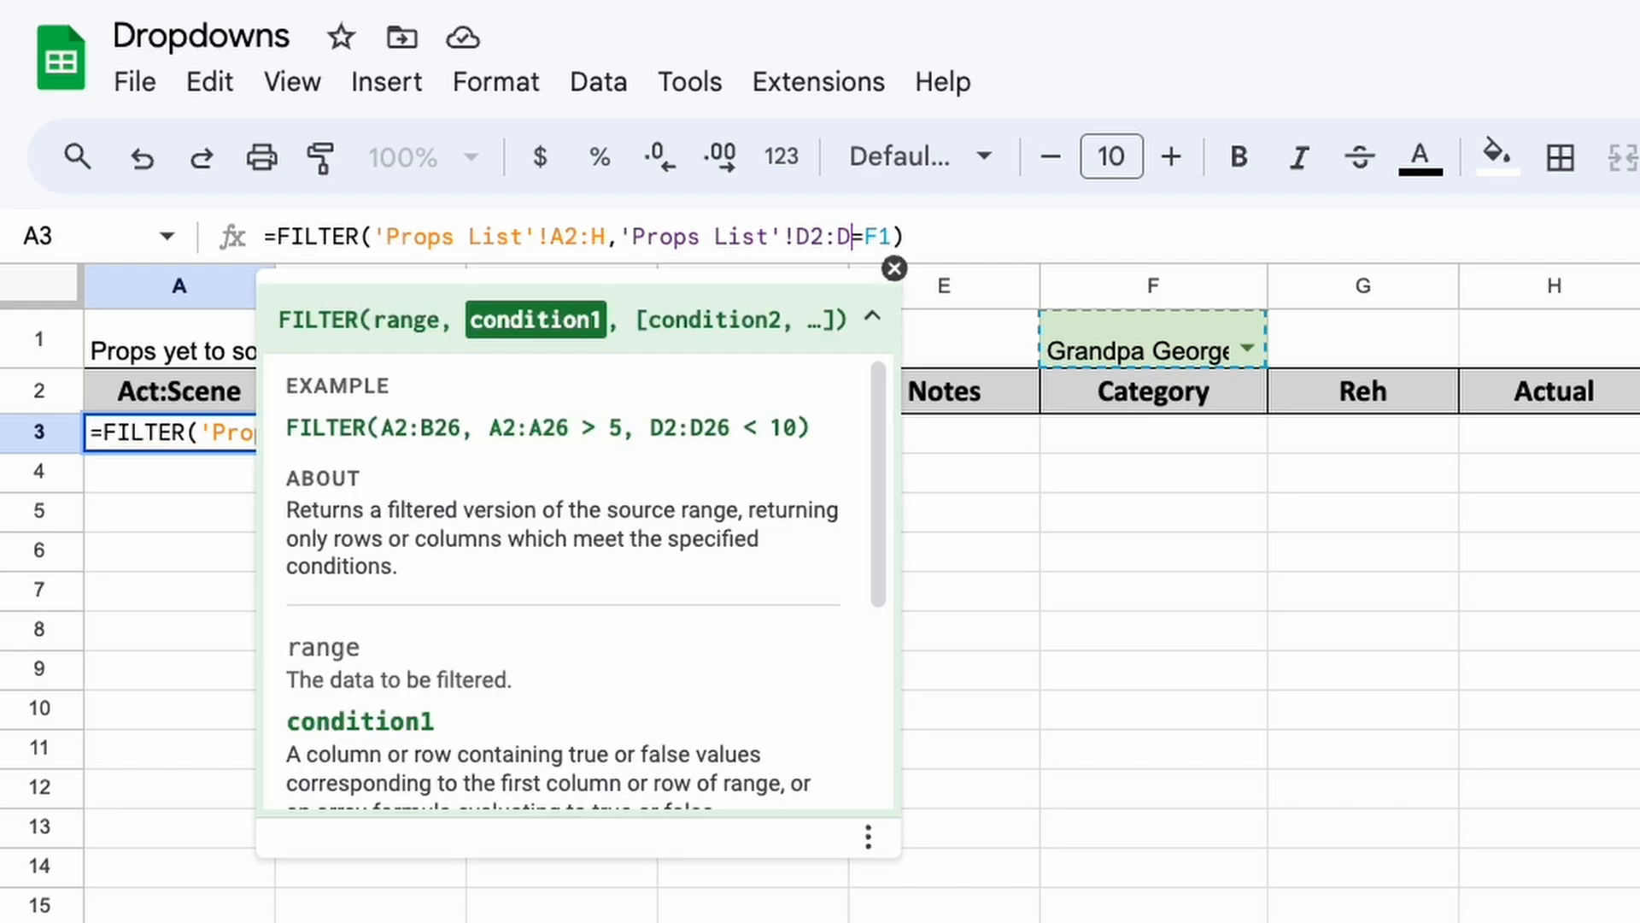
key(Return)
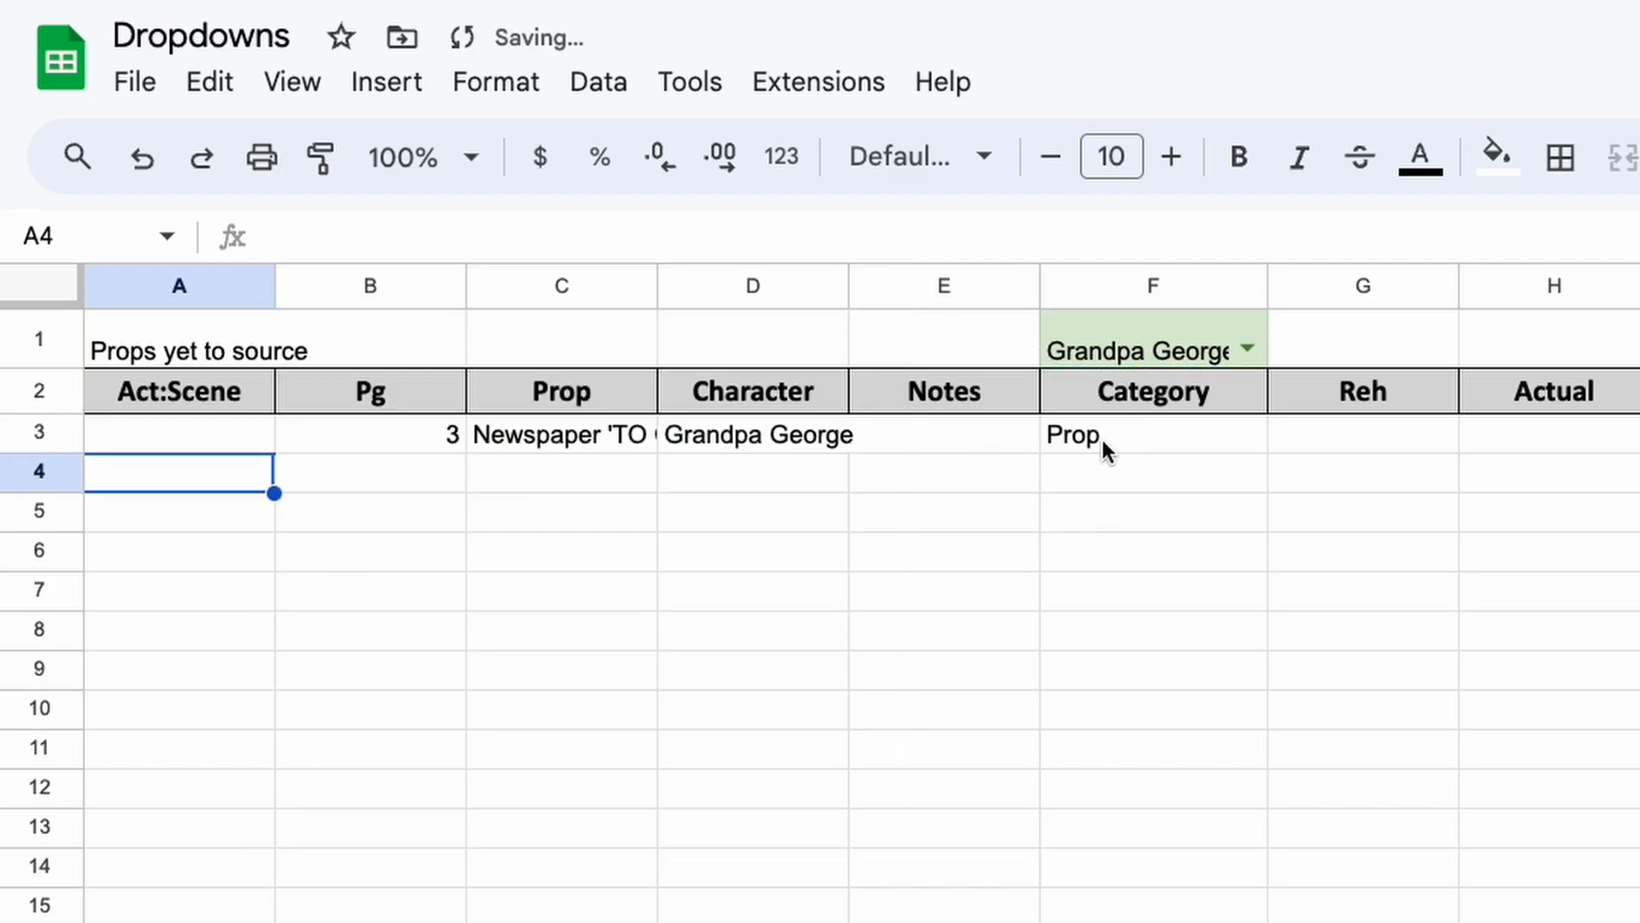
- Switch the F1 character dropdown to Grandma Josephine, then Charlie, and finally Mrs Teevee
click(1249, 347)
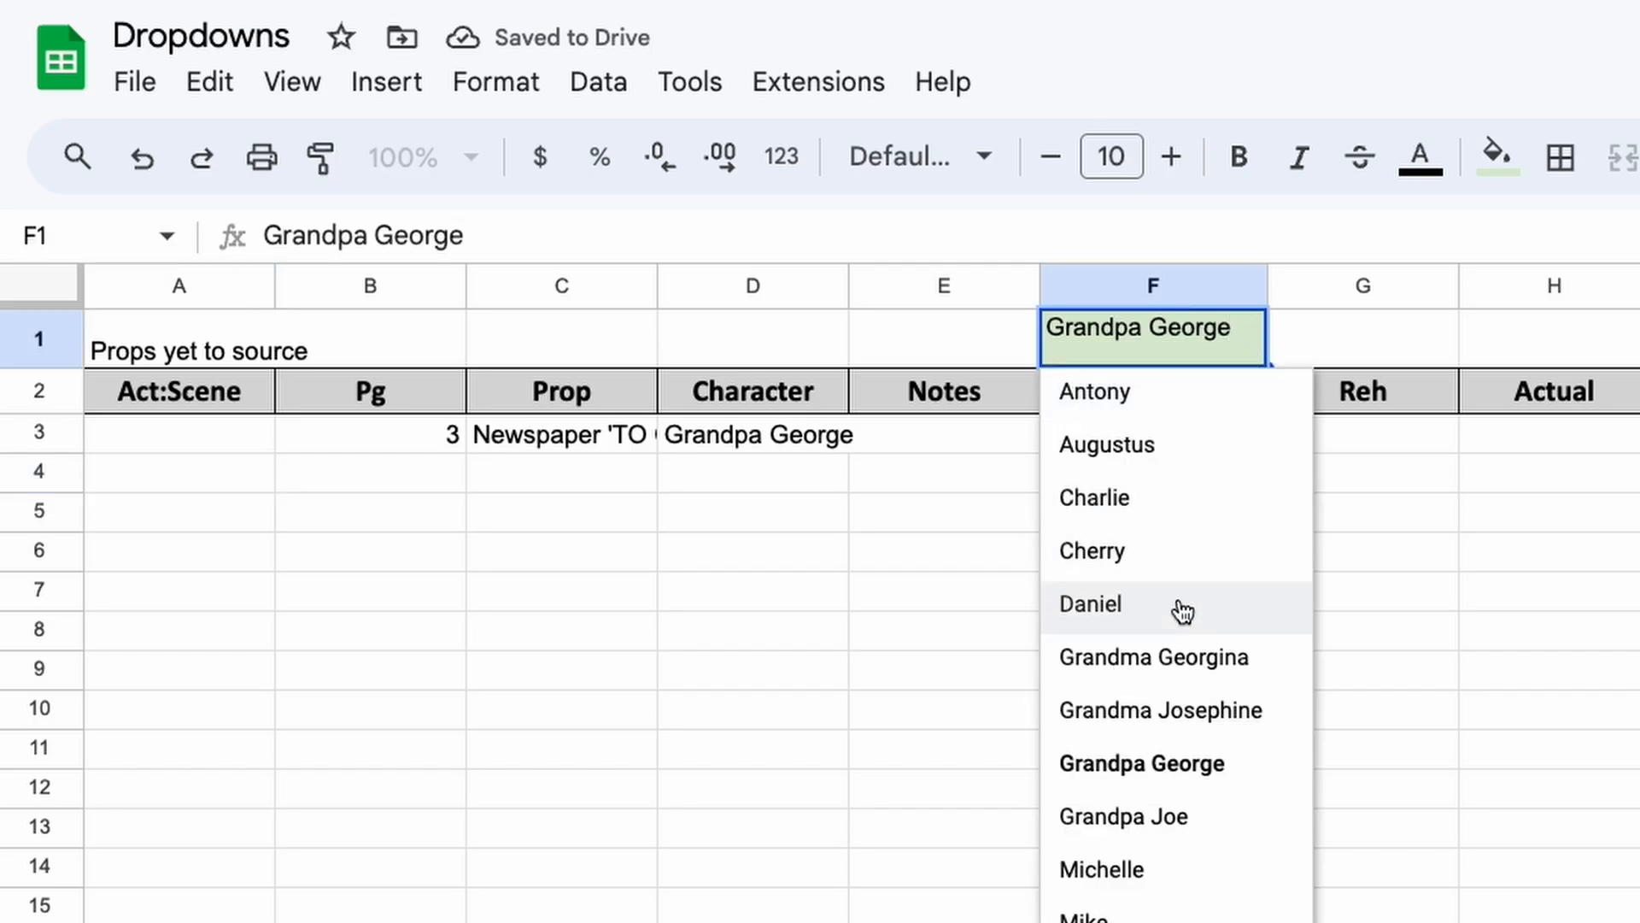
click(1095, 702)
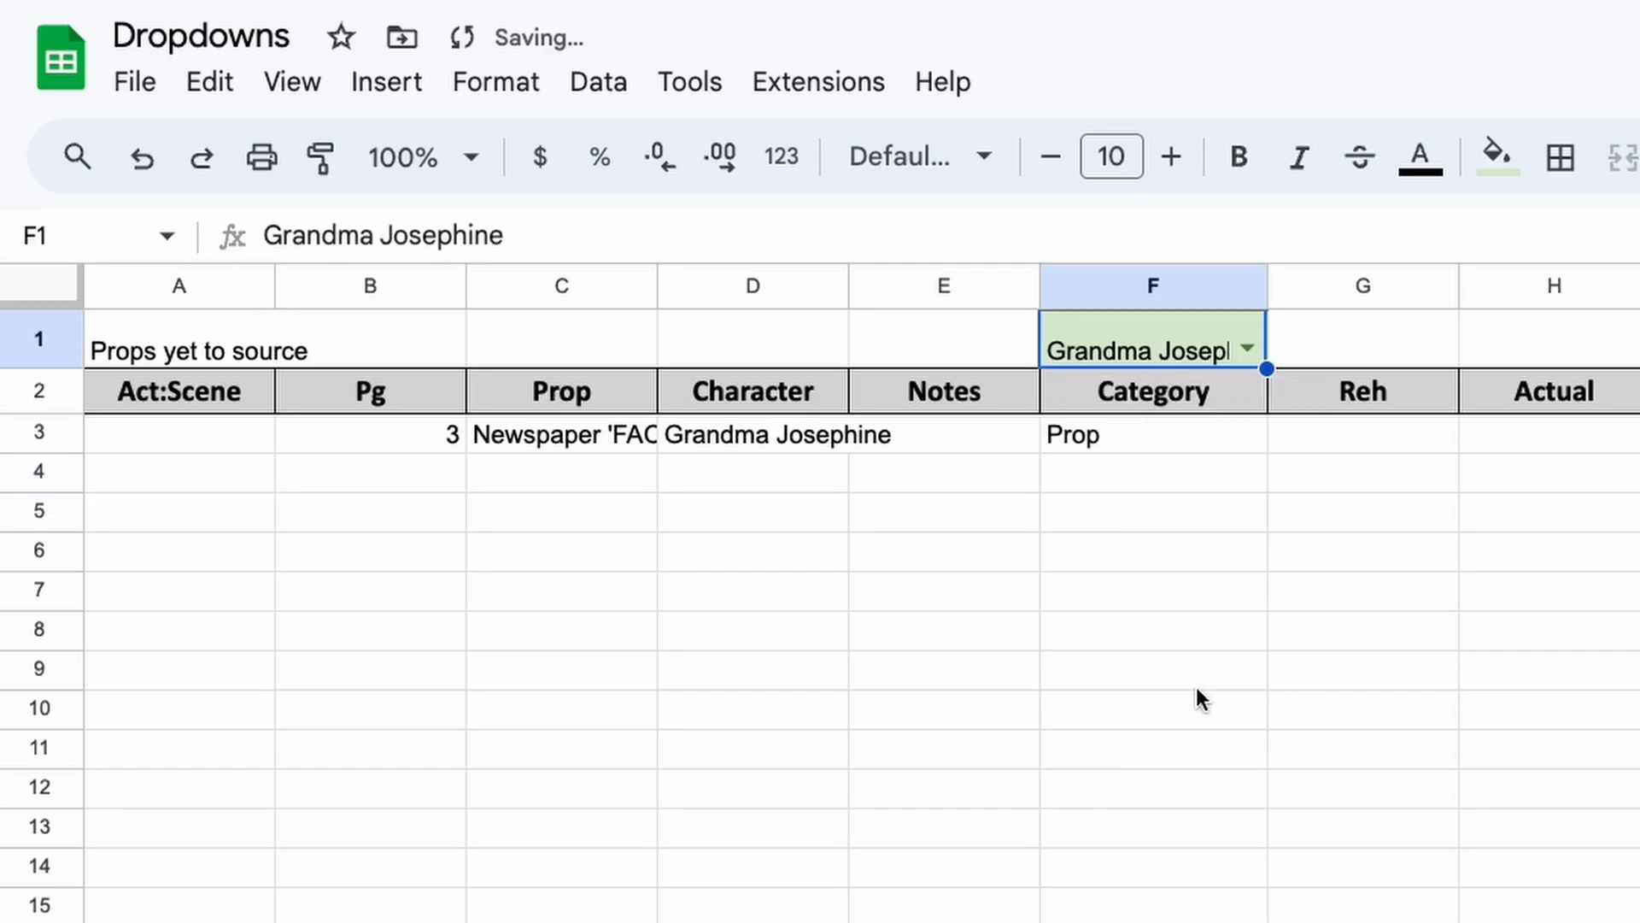
click(1238, 341)
click(1170, 498)
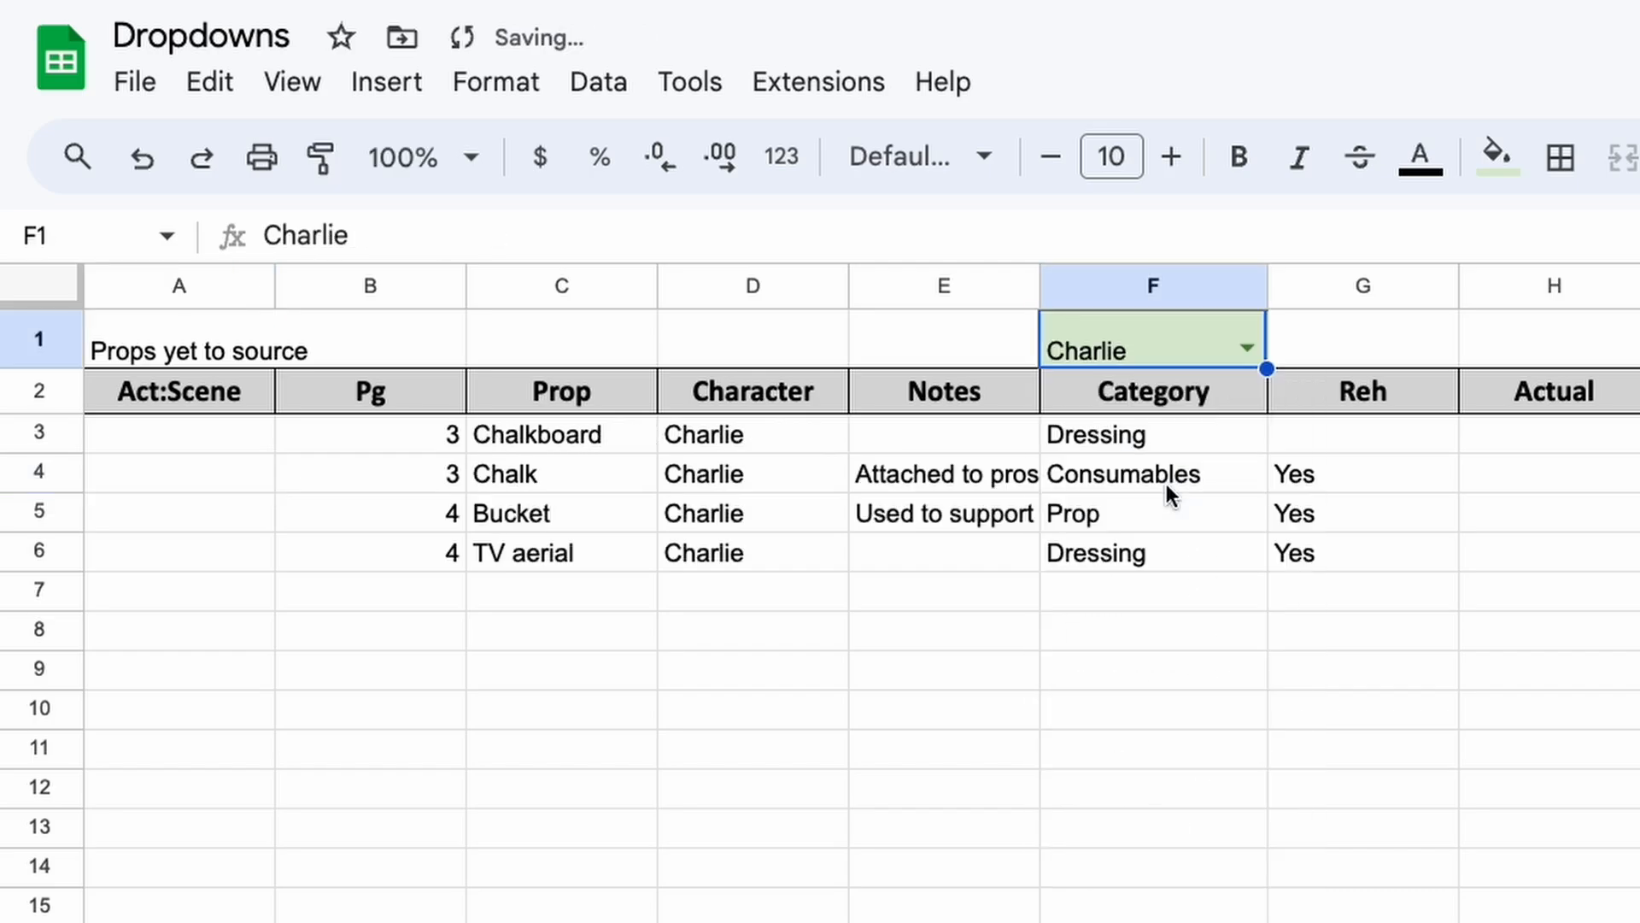
click(1249, 357)
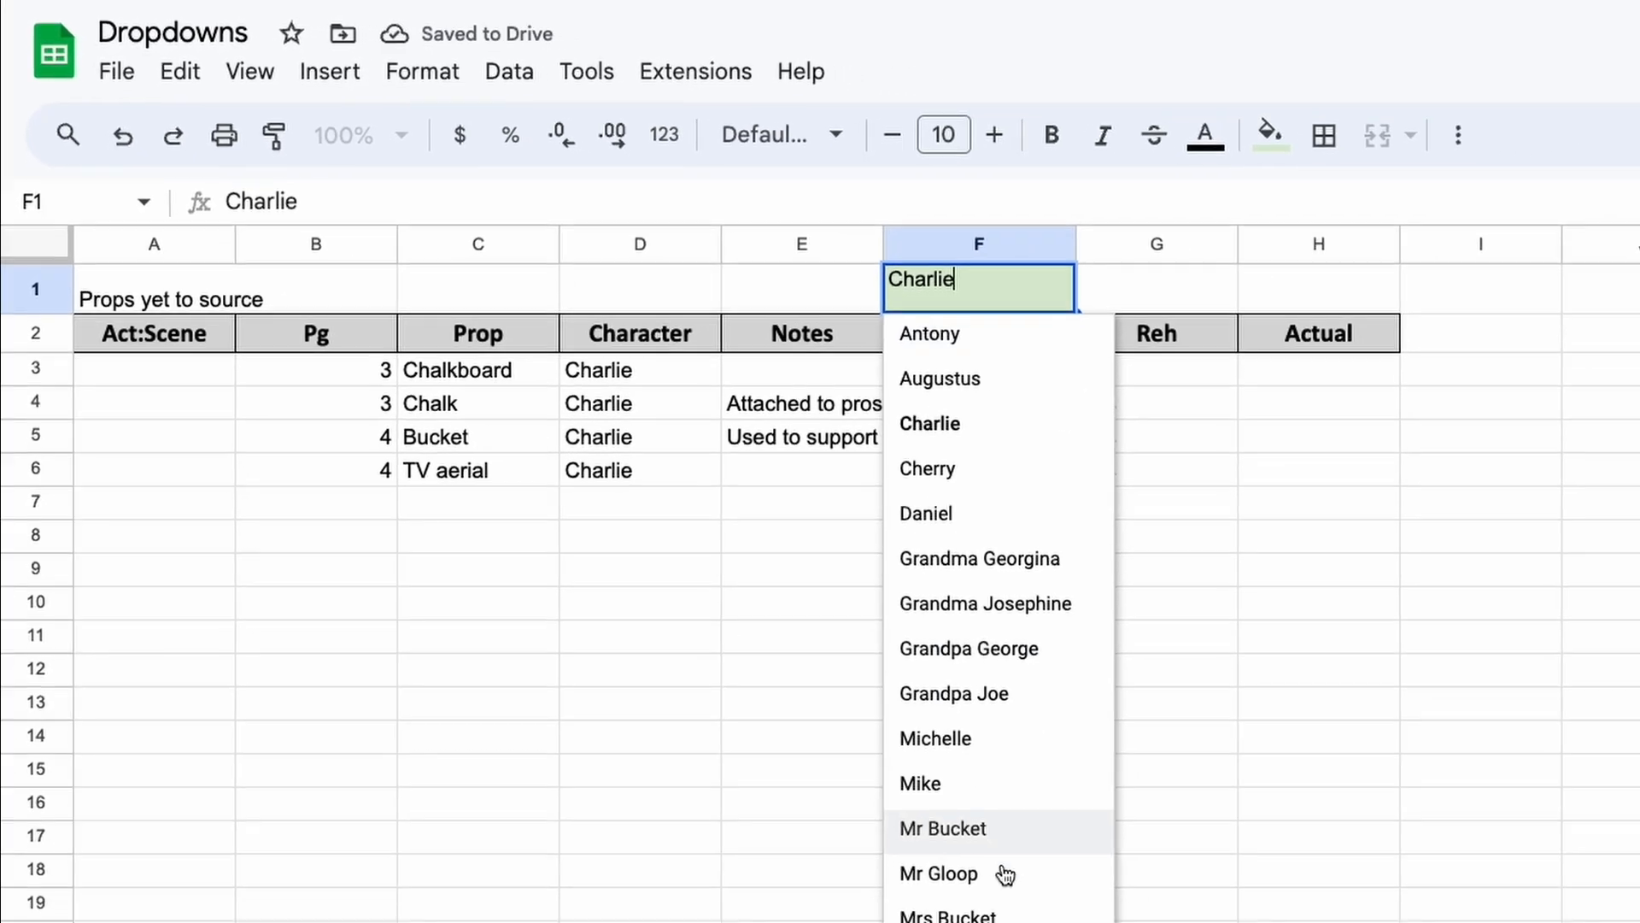
click(689, 673)
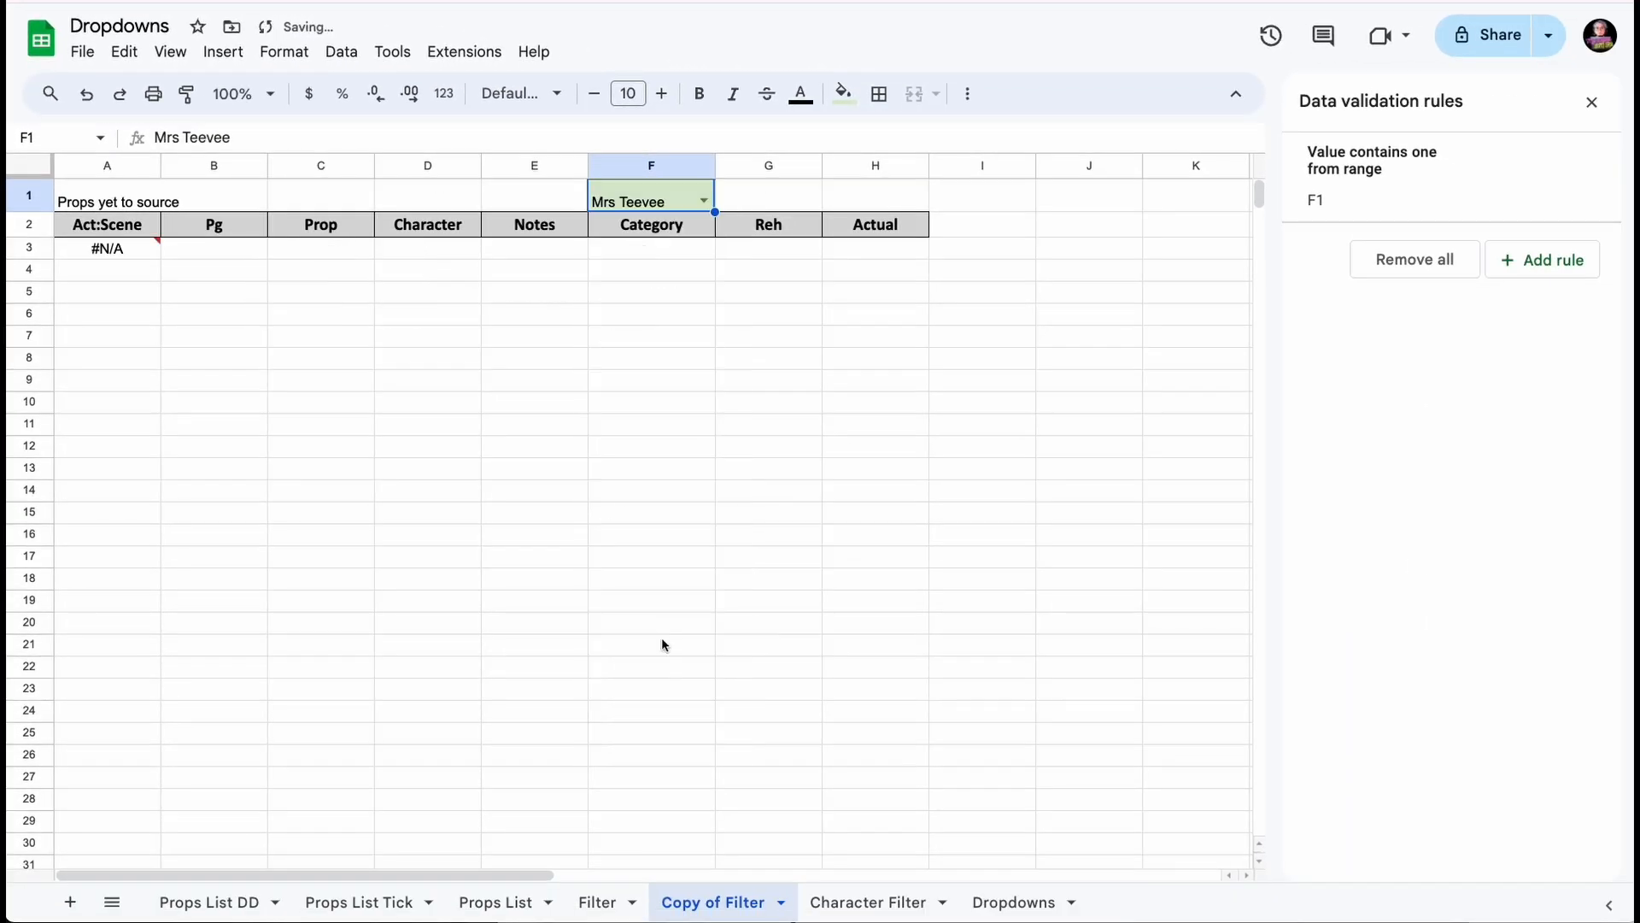
- Check the Props List, then wrap the FILTER formula in A3 of Copy of Filter in an IFNA function
click(485, 904)
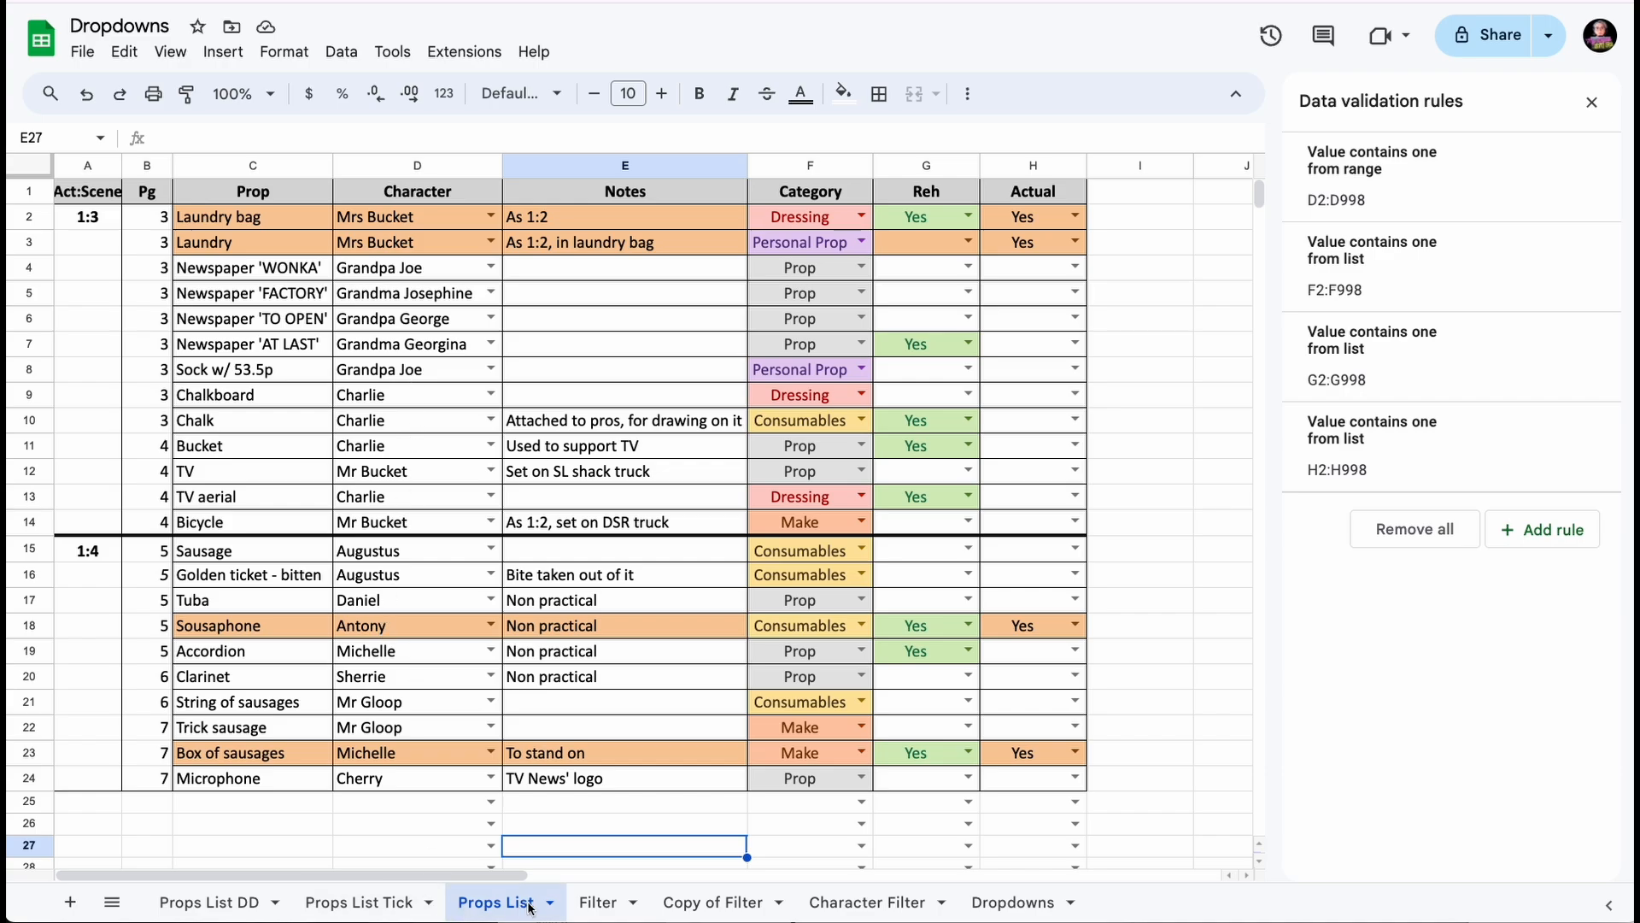
click(598, 902)
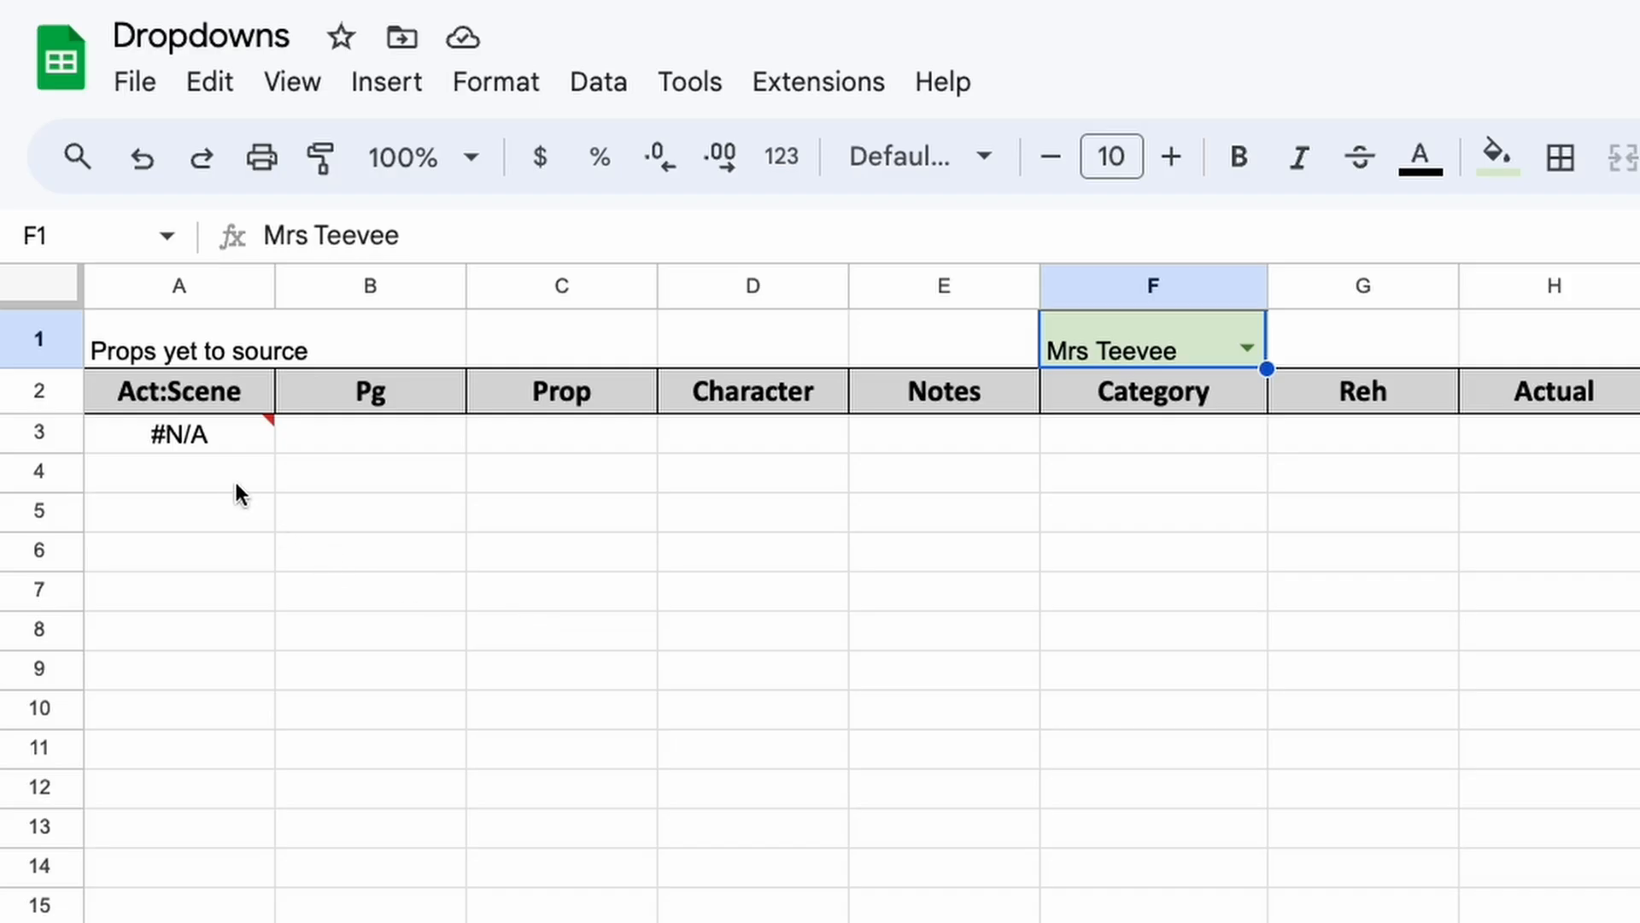
click(212, 438)
click(277, 236)
text(IFNA)
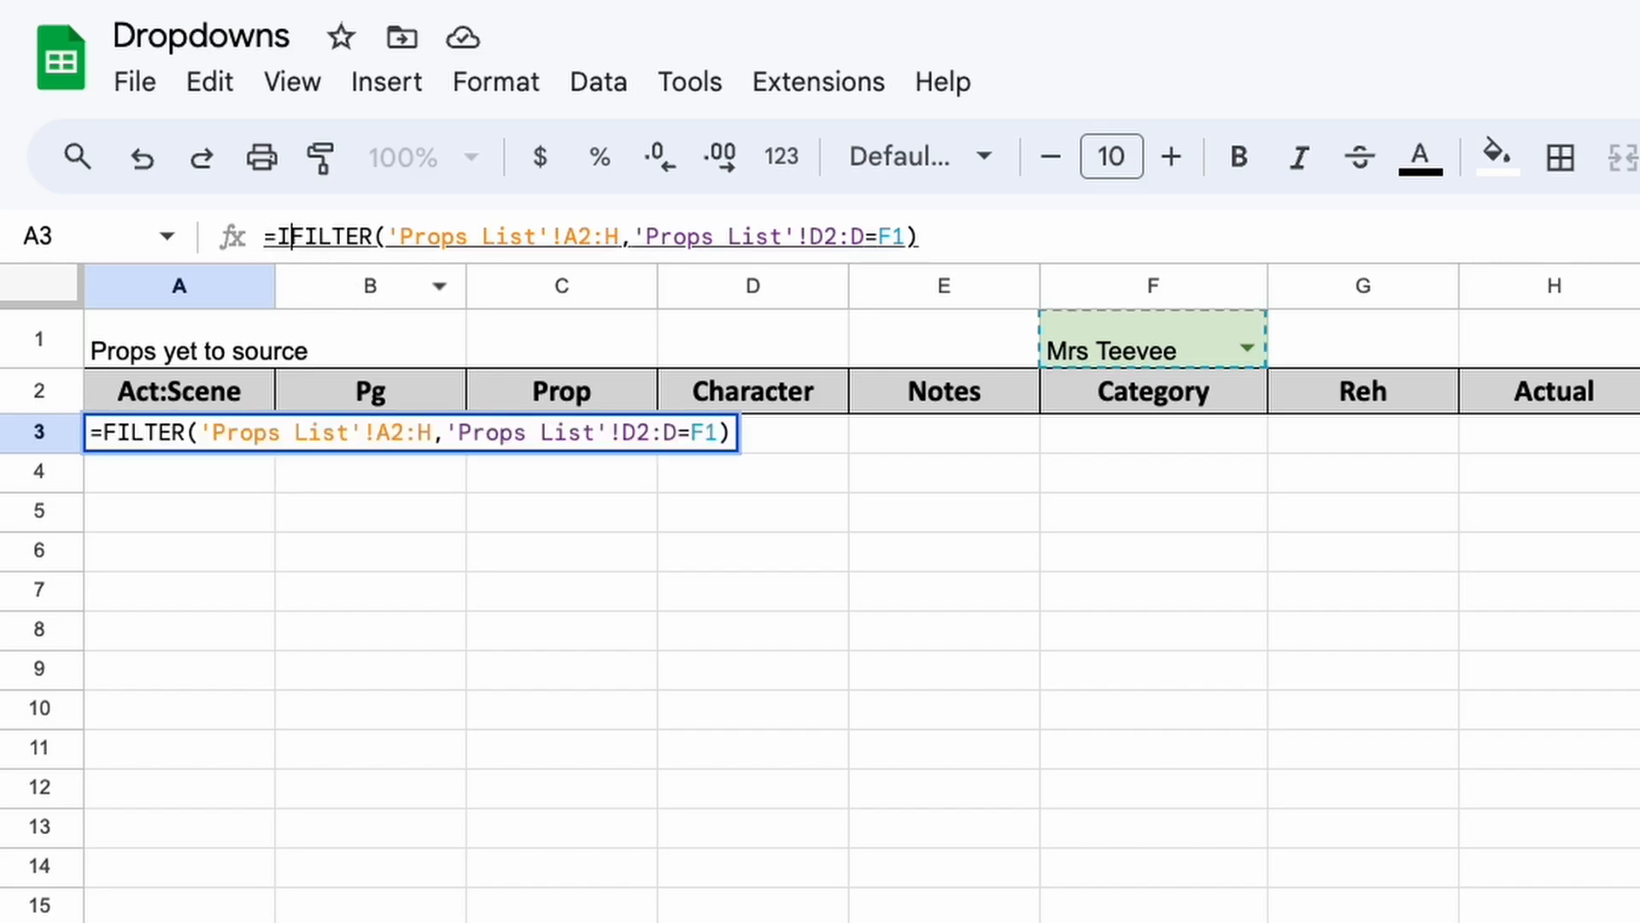
text(()
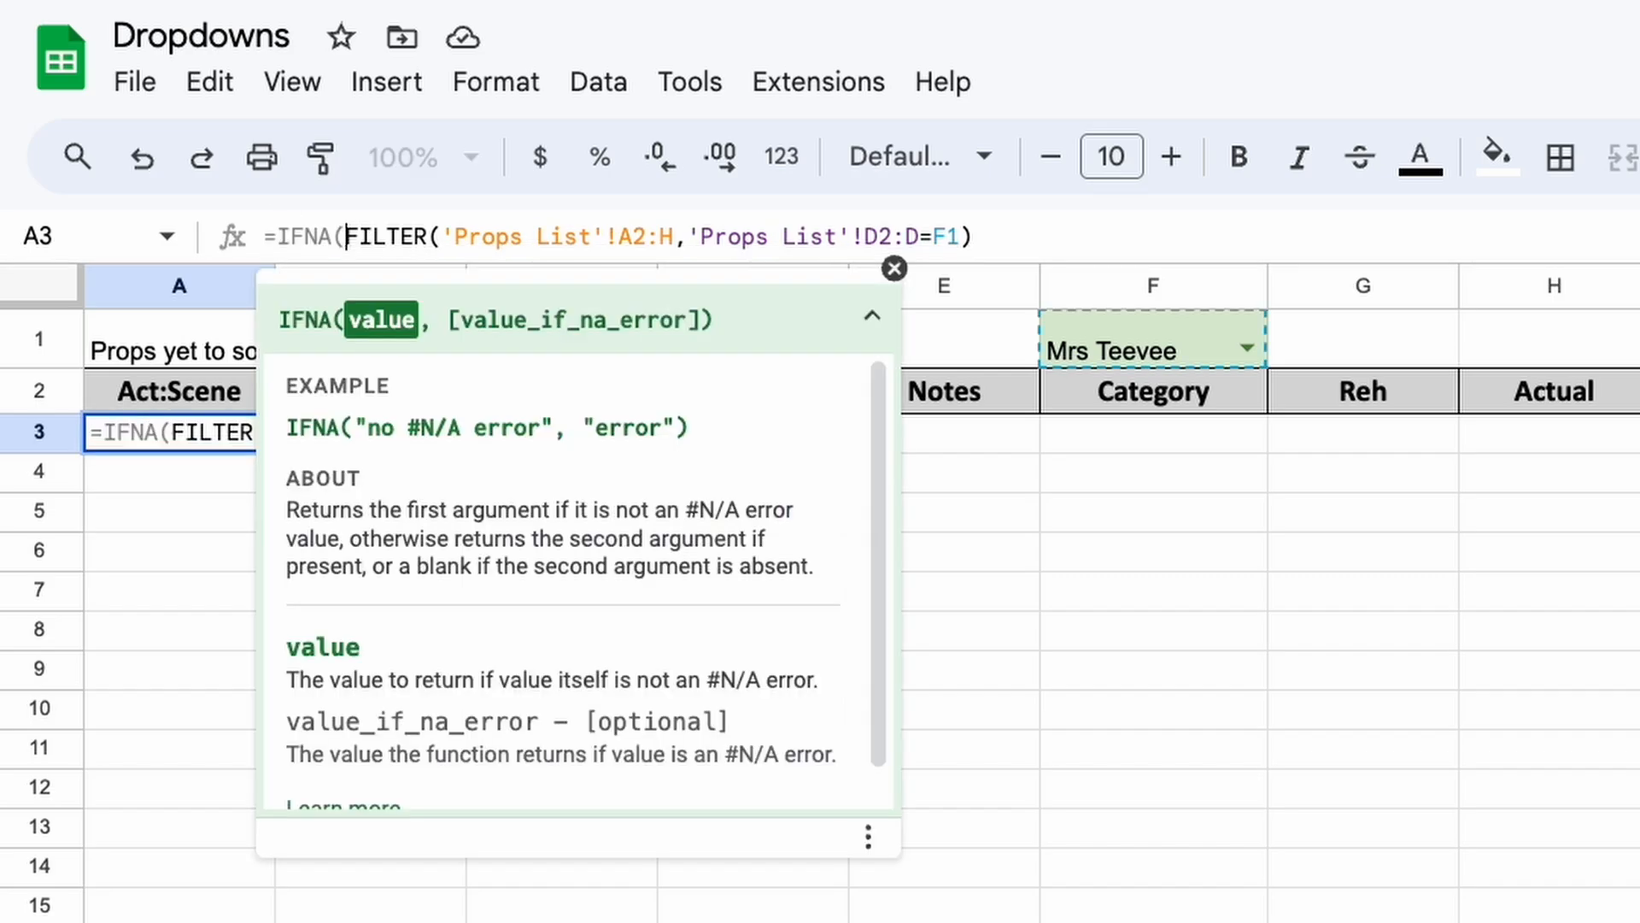
click(1062, 237)
text())
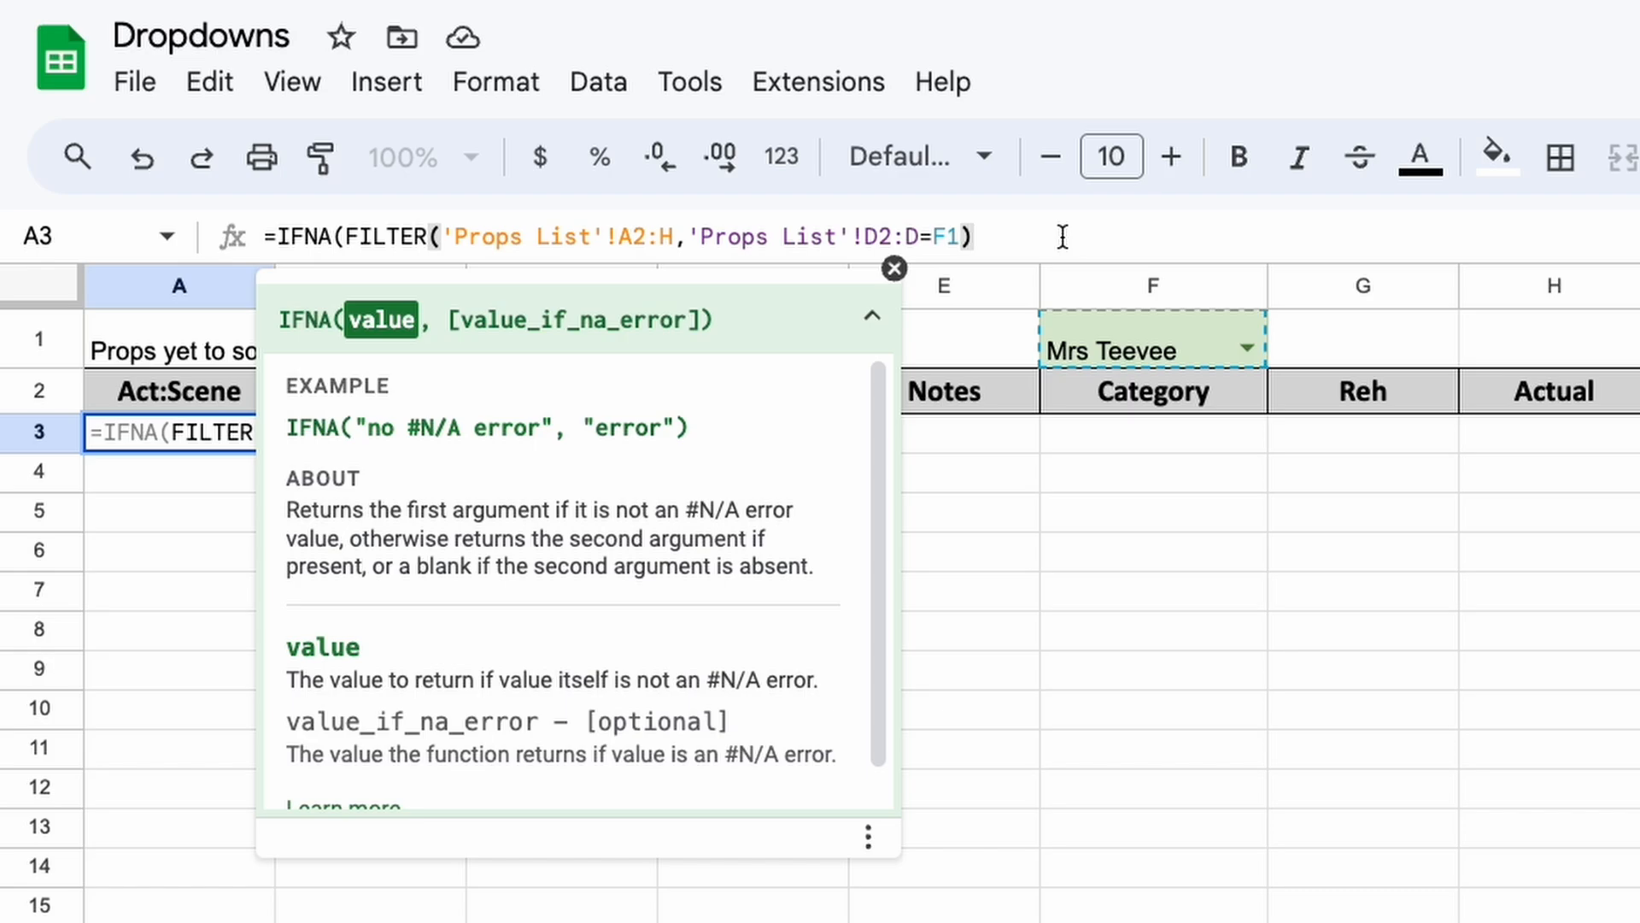
text())
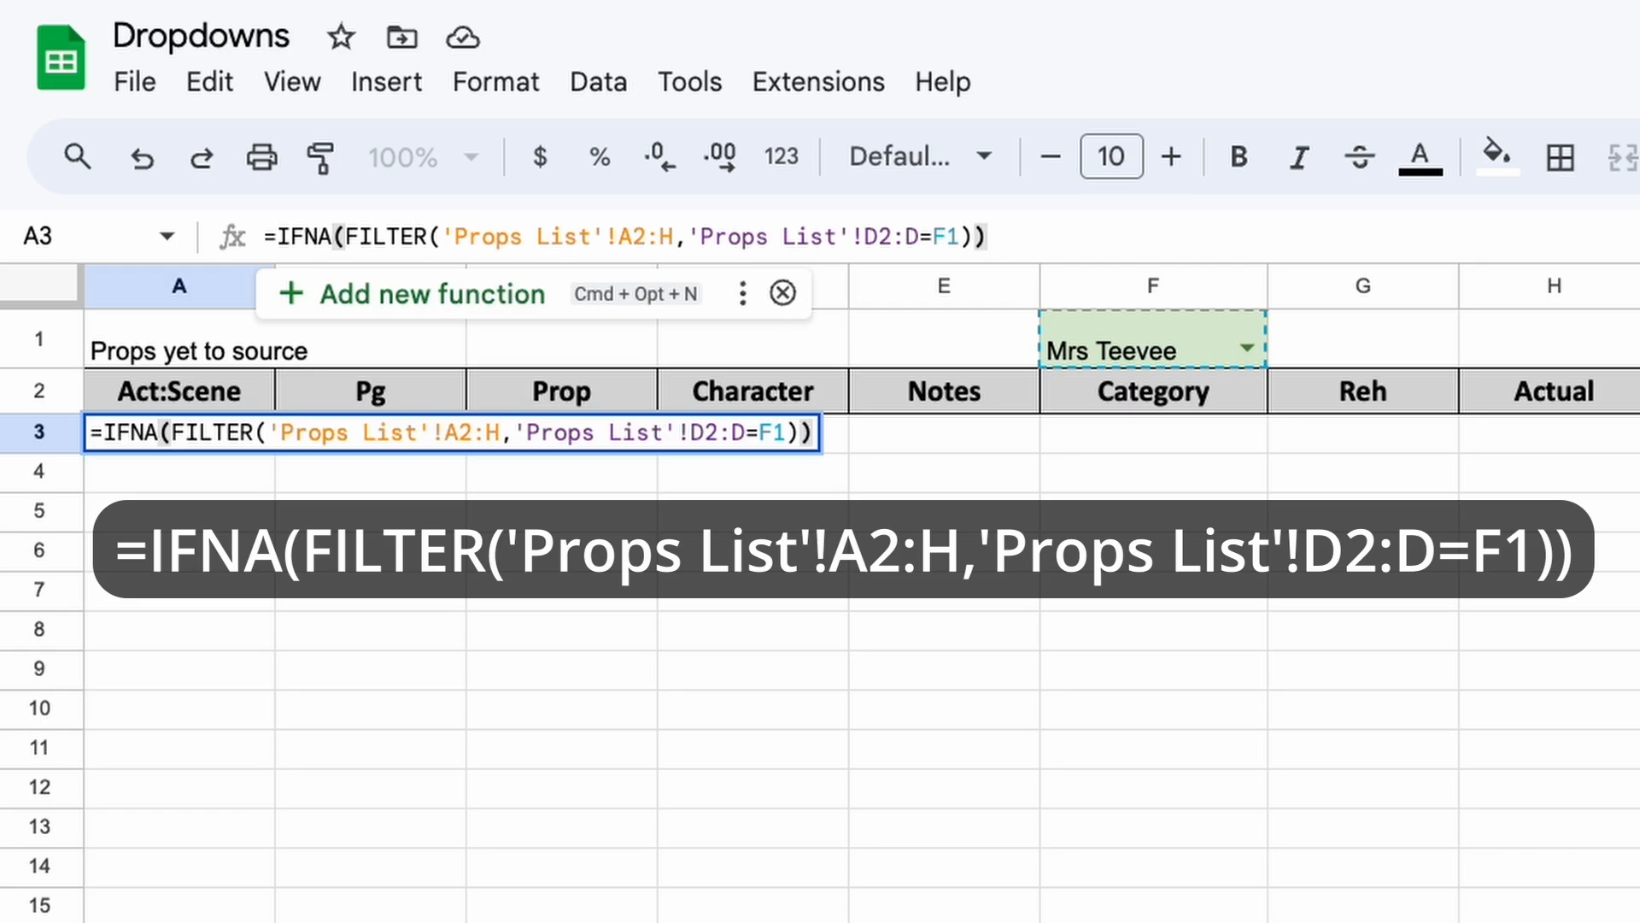
key(Return)
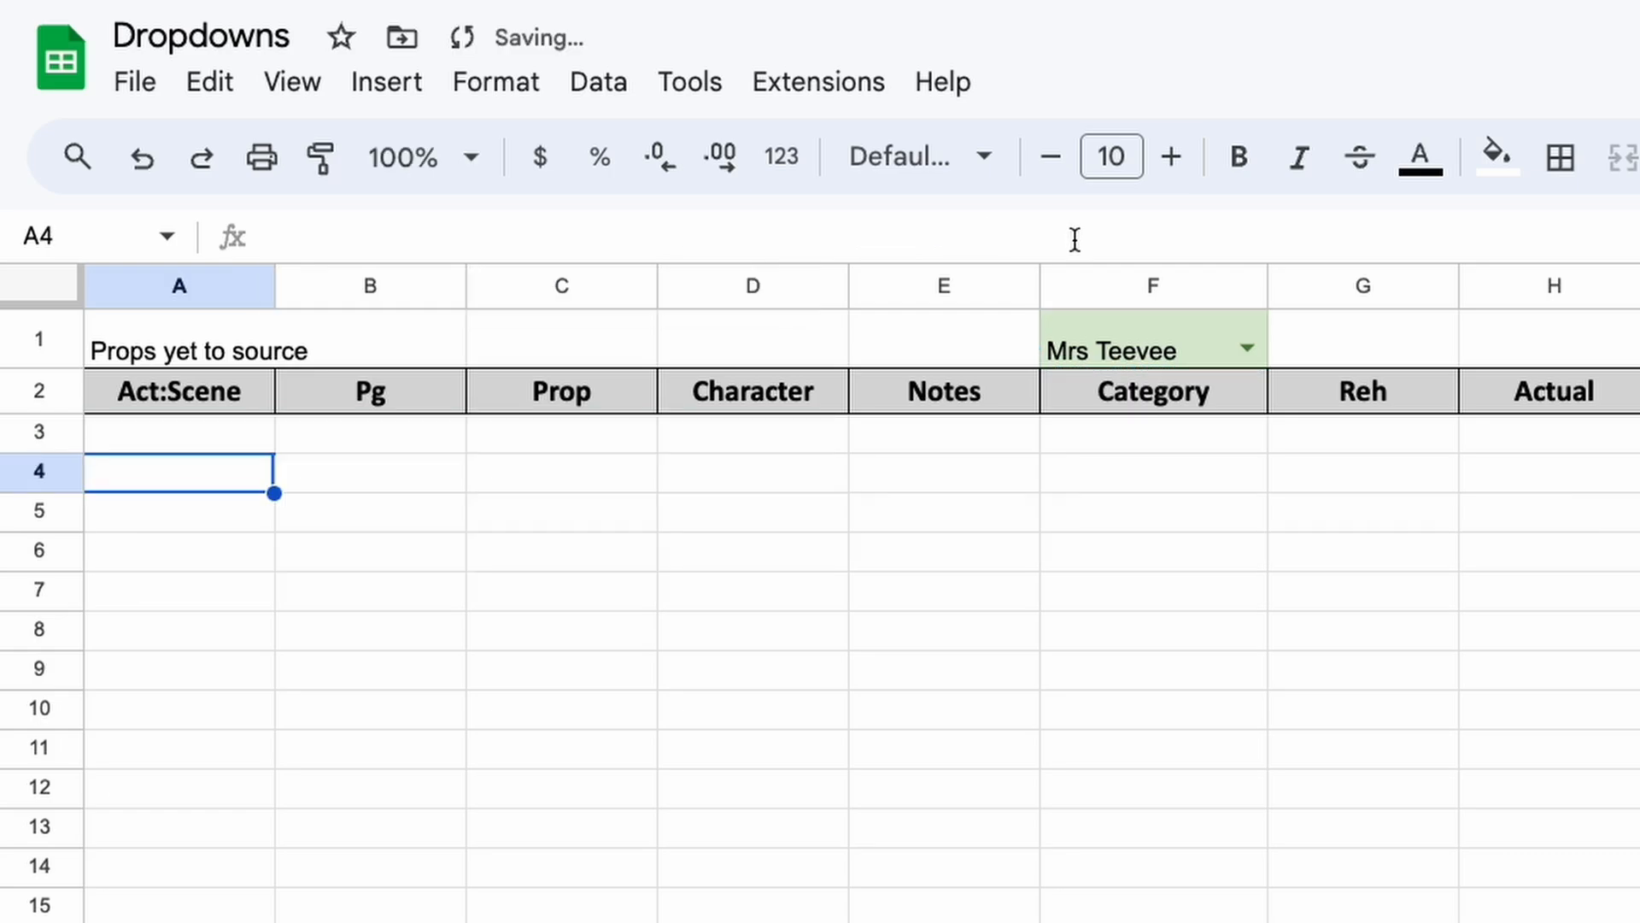
- Test the IFNA formula by choosing Grandpa Joe and then another character in the F1 dropdown
click(214, 444)
click(1244, 347)
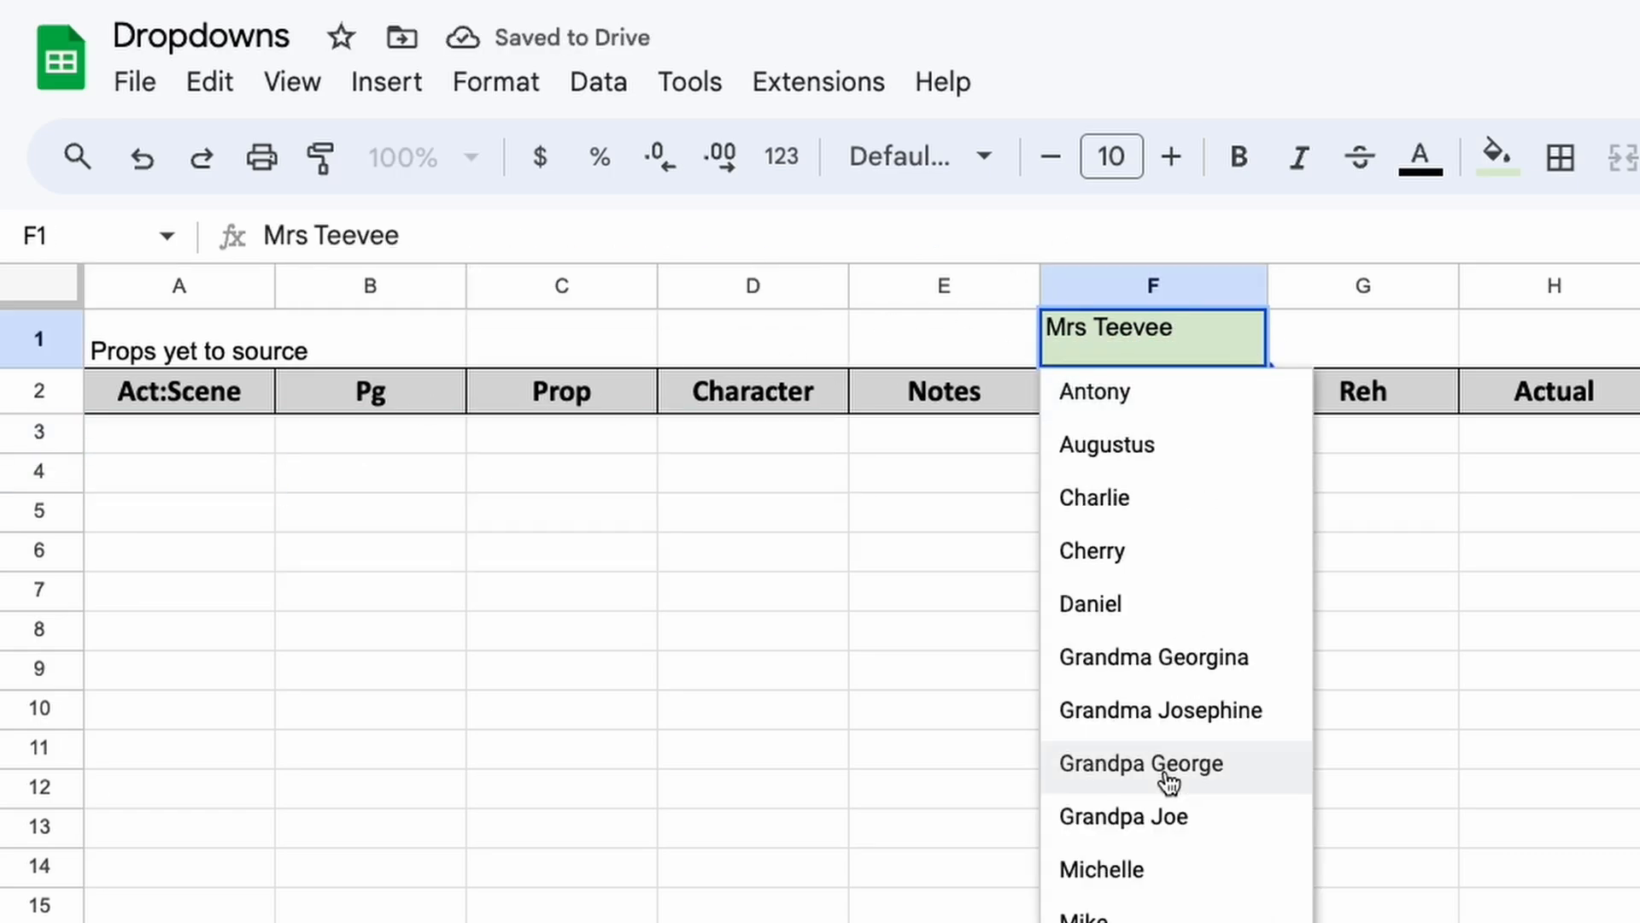
click(1197, 841)
click(1247, 345)
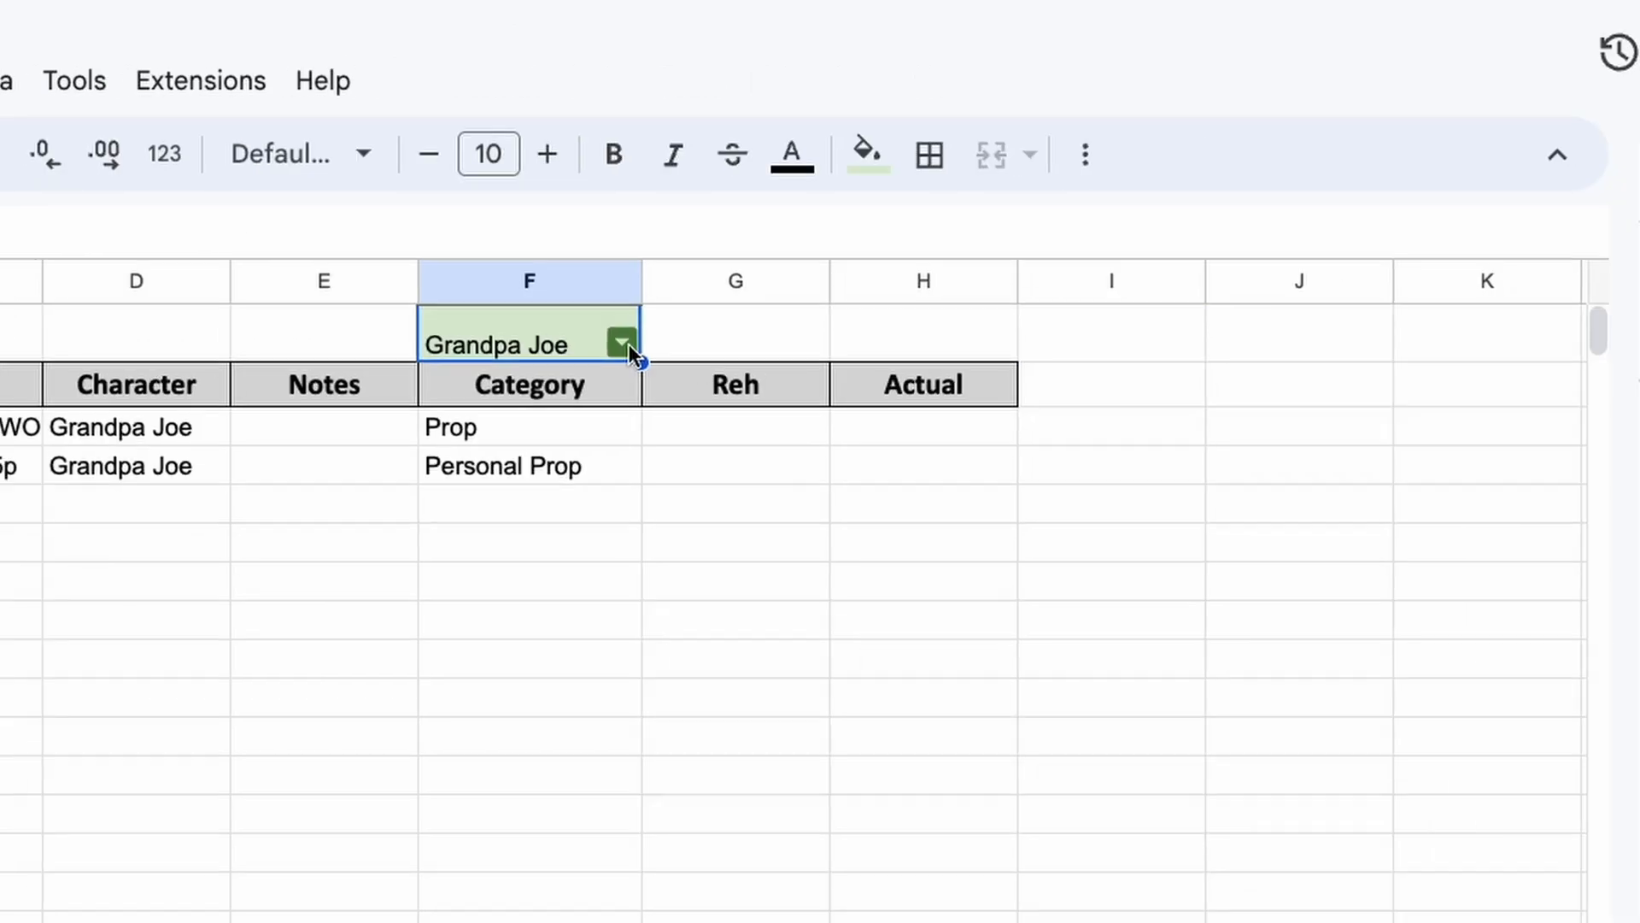
click(619, 670)
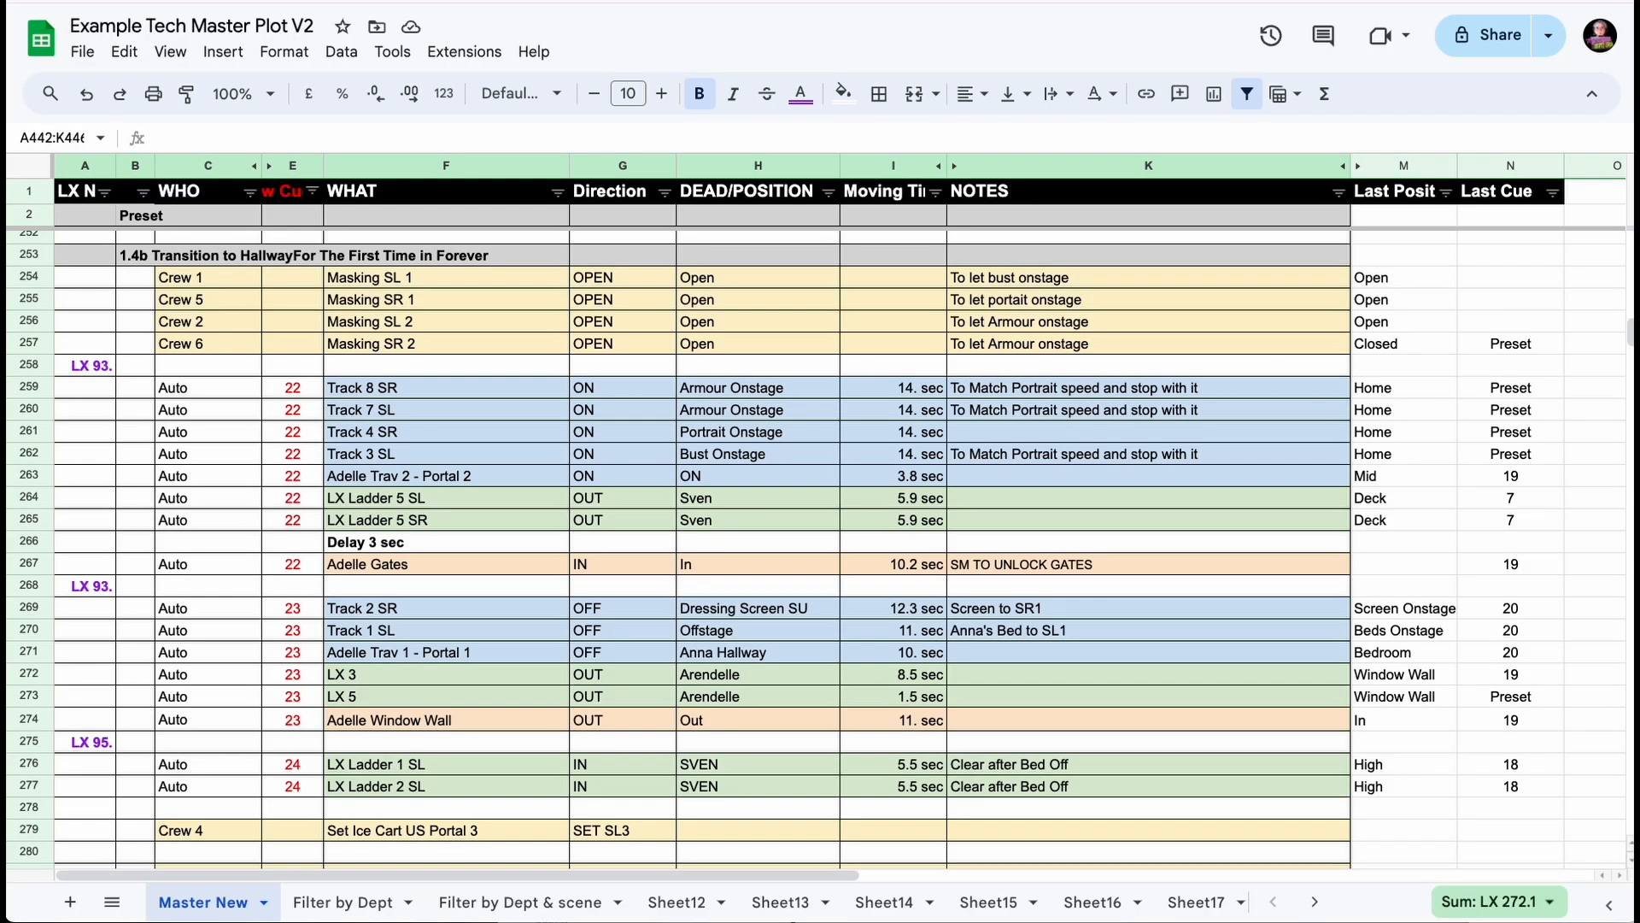
- Look through Master New in Example Tech Master Plot V2, then inspect the FILTER formula in A3 on Filter by Dept
scroll(443, 663, down, 15)
scroll(444, 663, up, 12)
scroll(443, 669, up, 20)
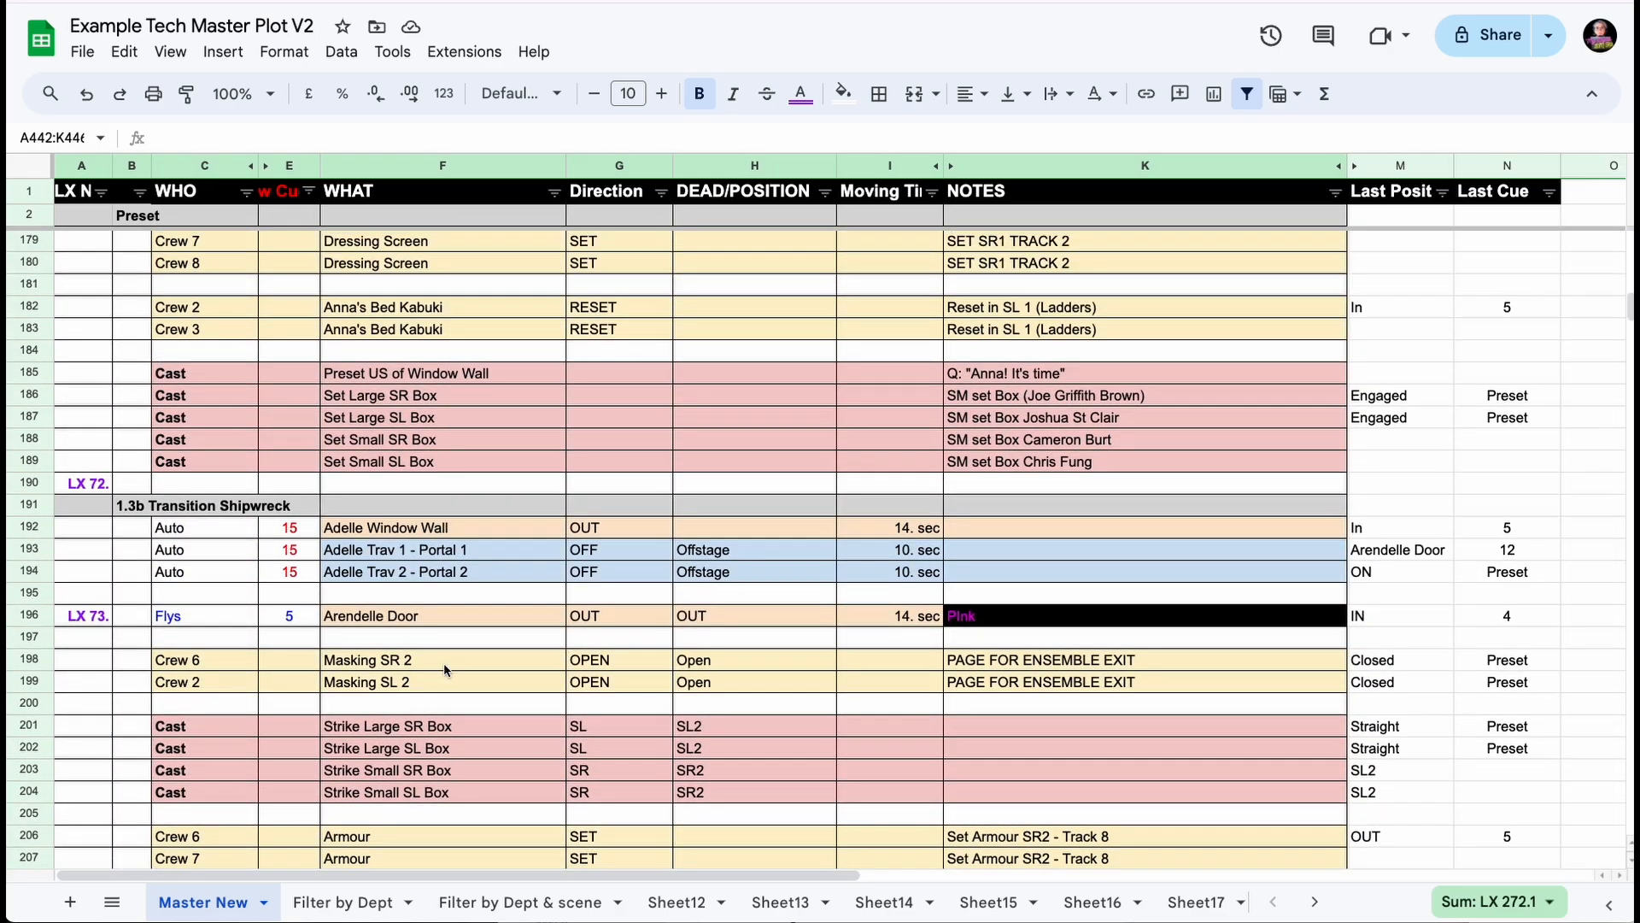
click(353, 904)
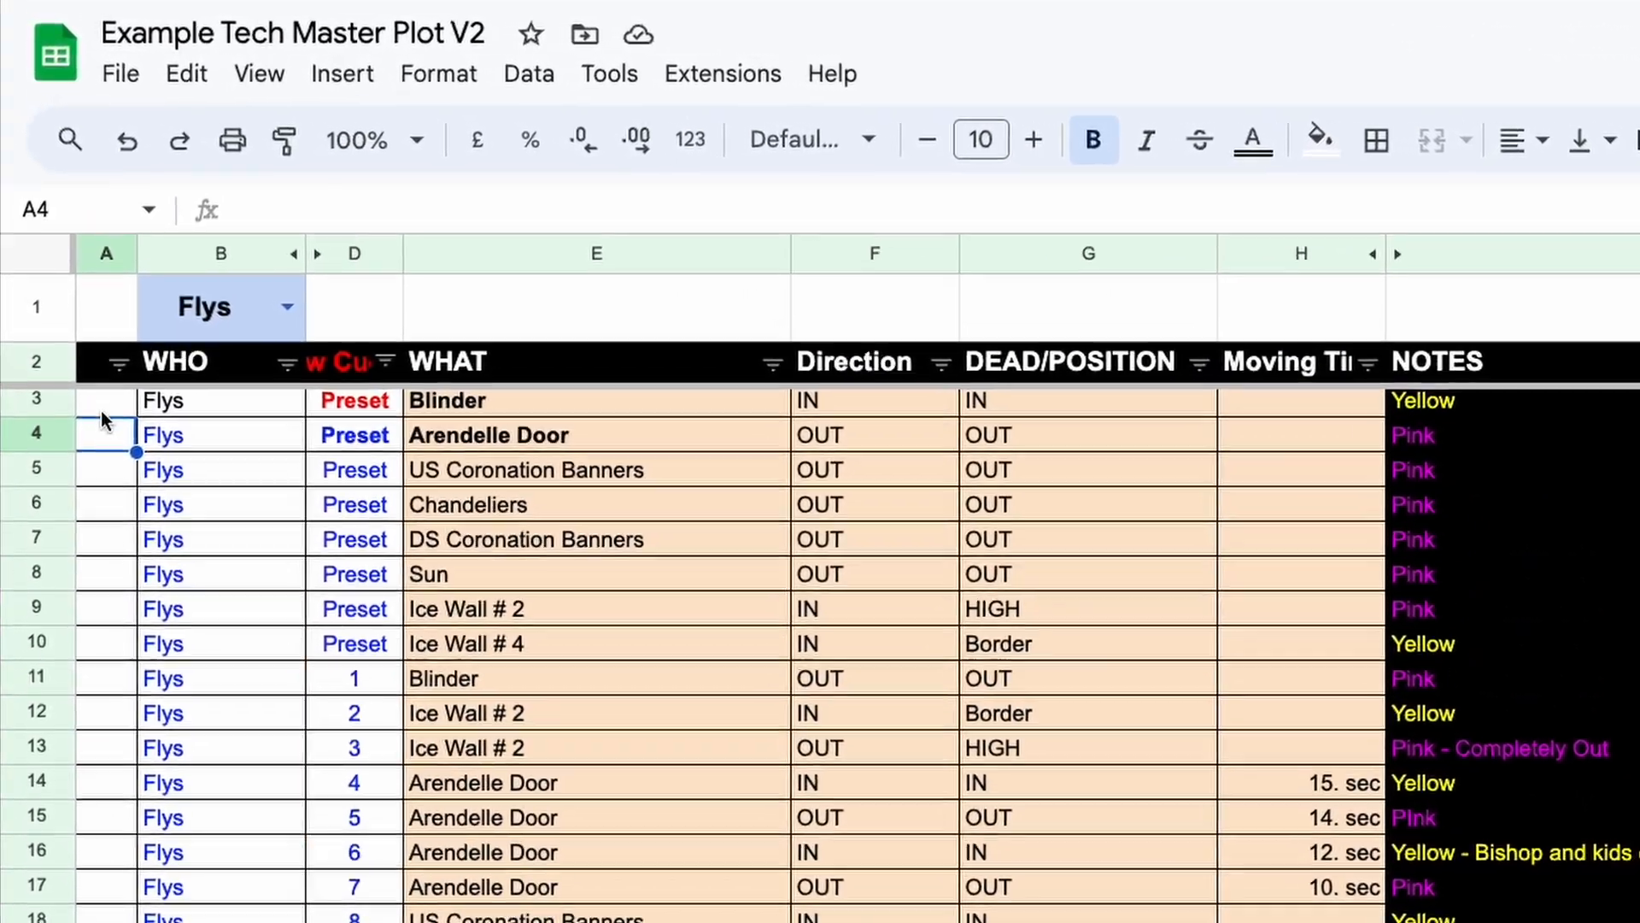
click(73, 258)
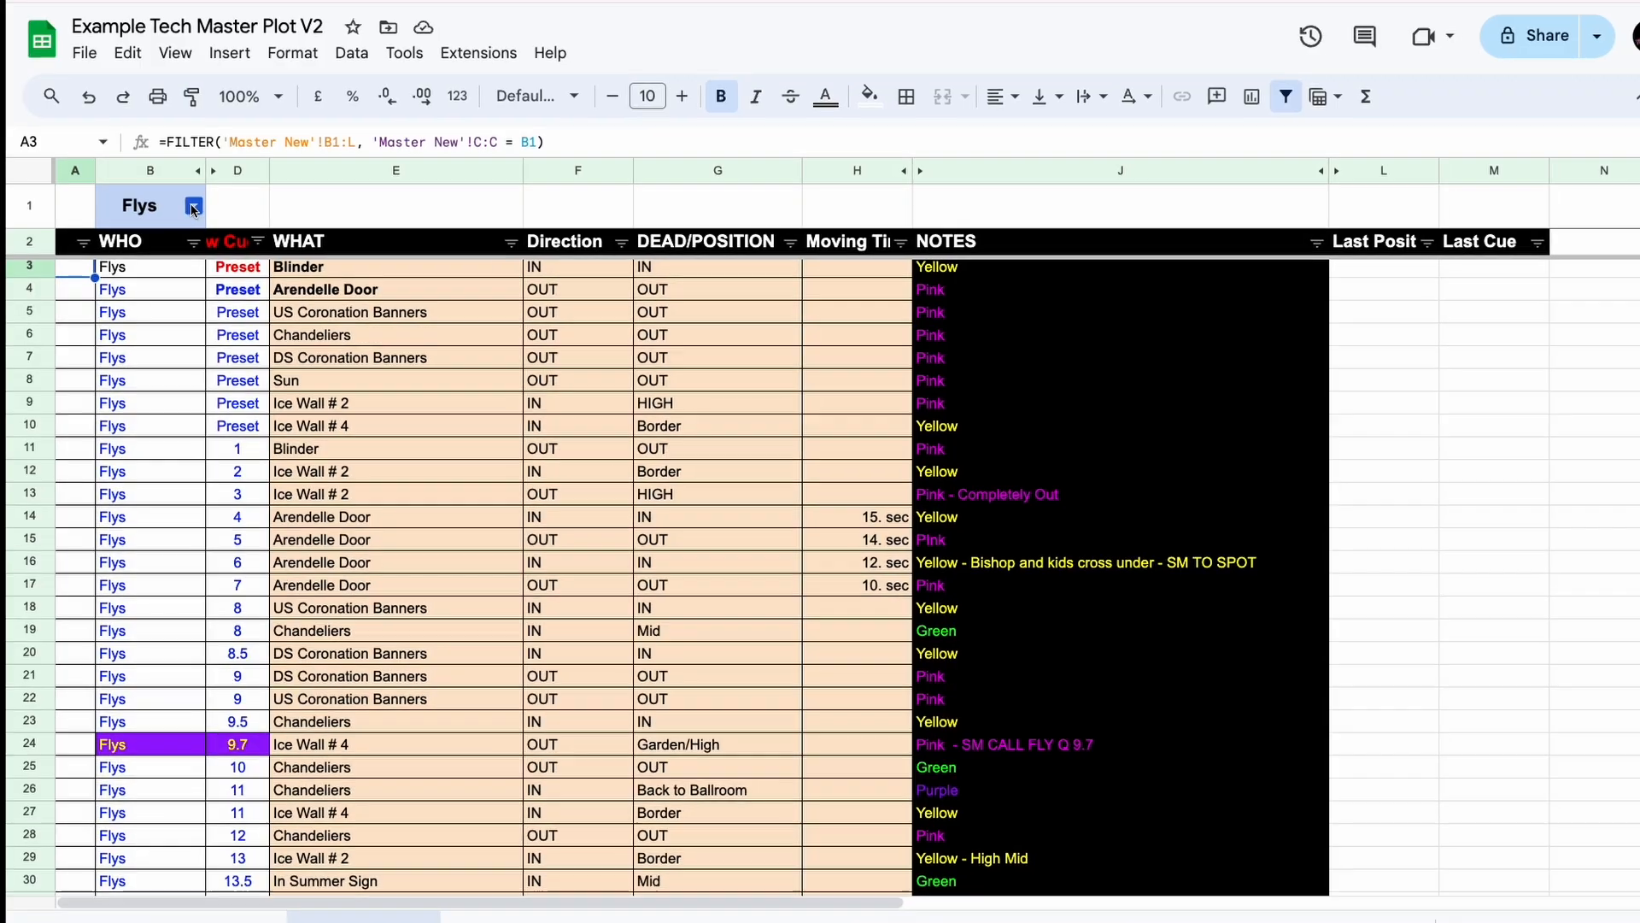
- Switch the B1 department dropdown on Filter by Dept to Auto and look through the filtered cues
click(193, 207)
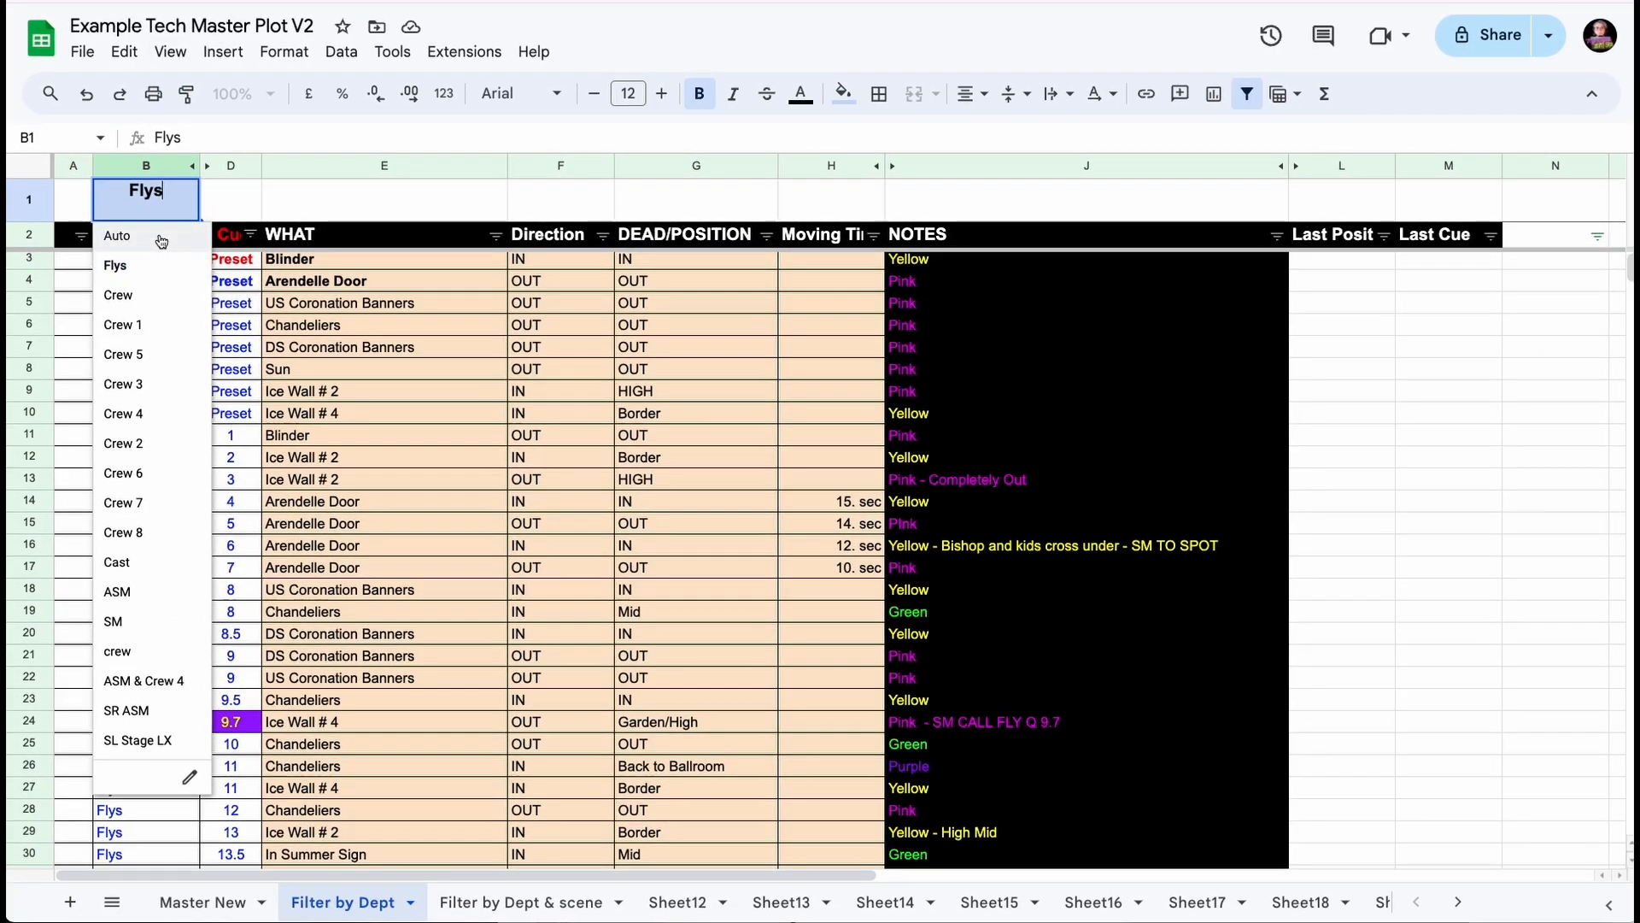
click(160, 266)
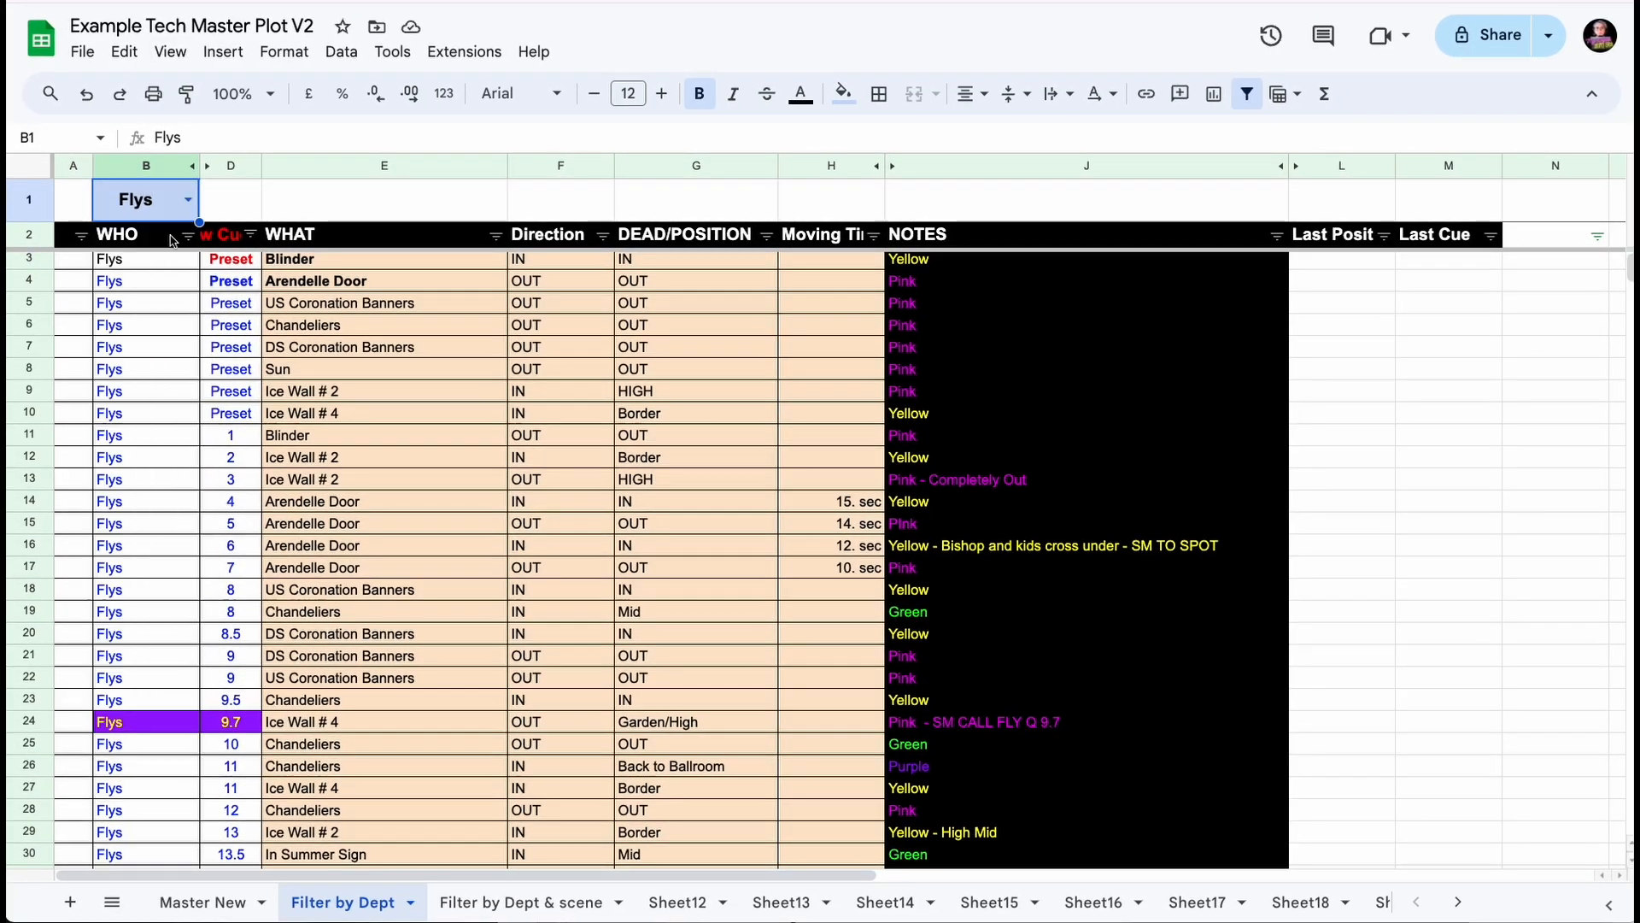
click(192, 208)
click(171, 245)
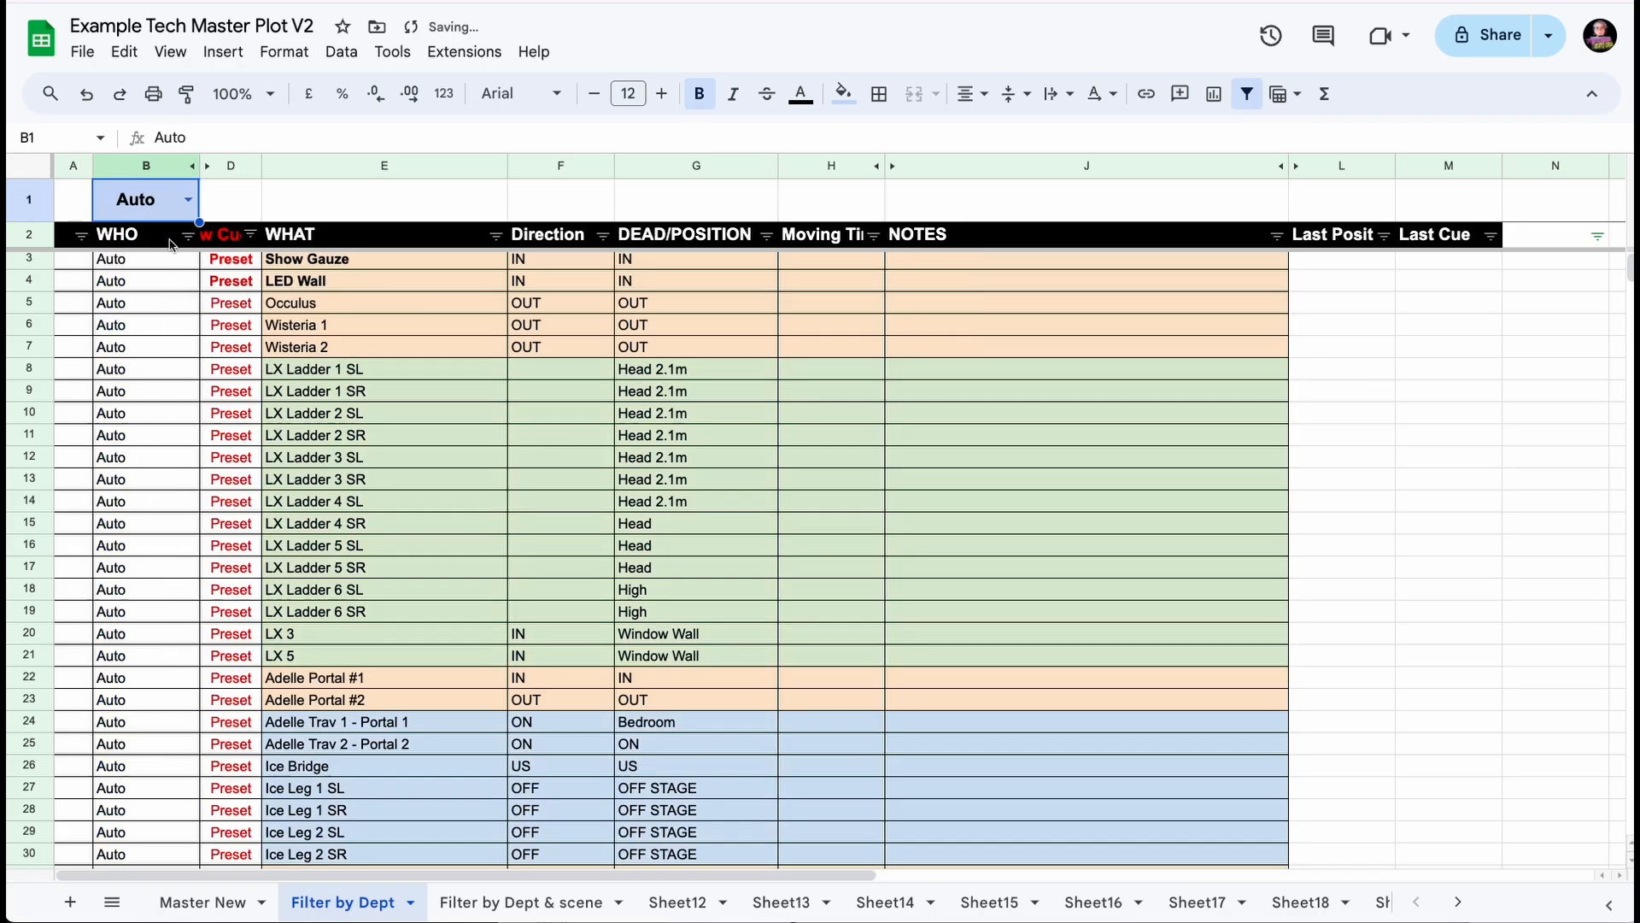
scroll(142, 520, down, 20)
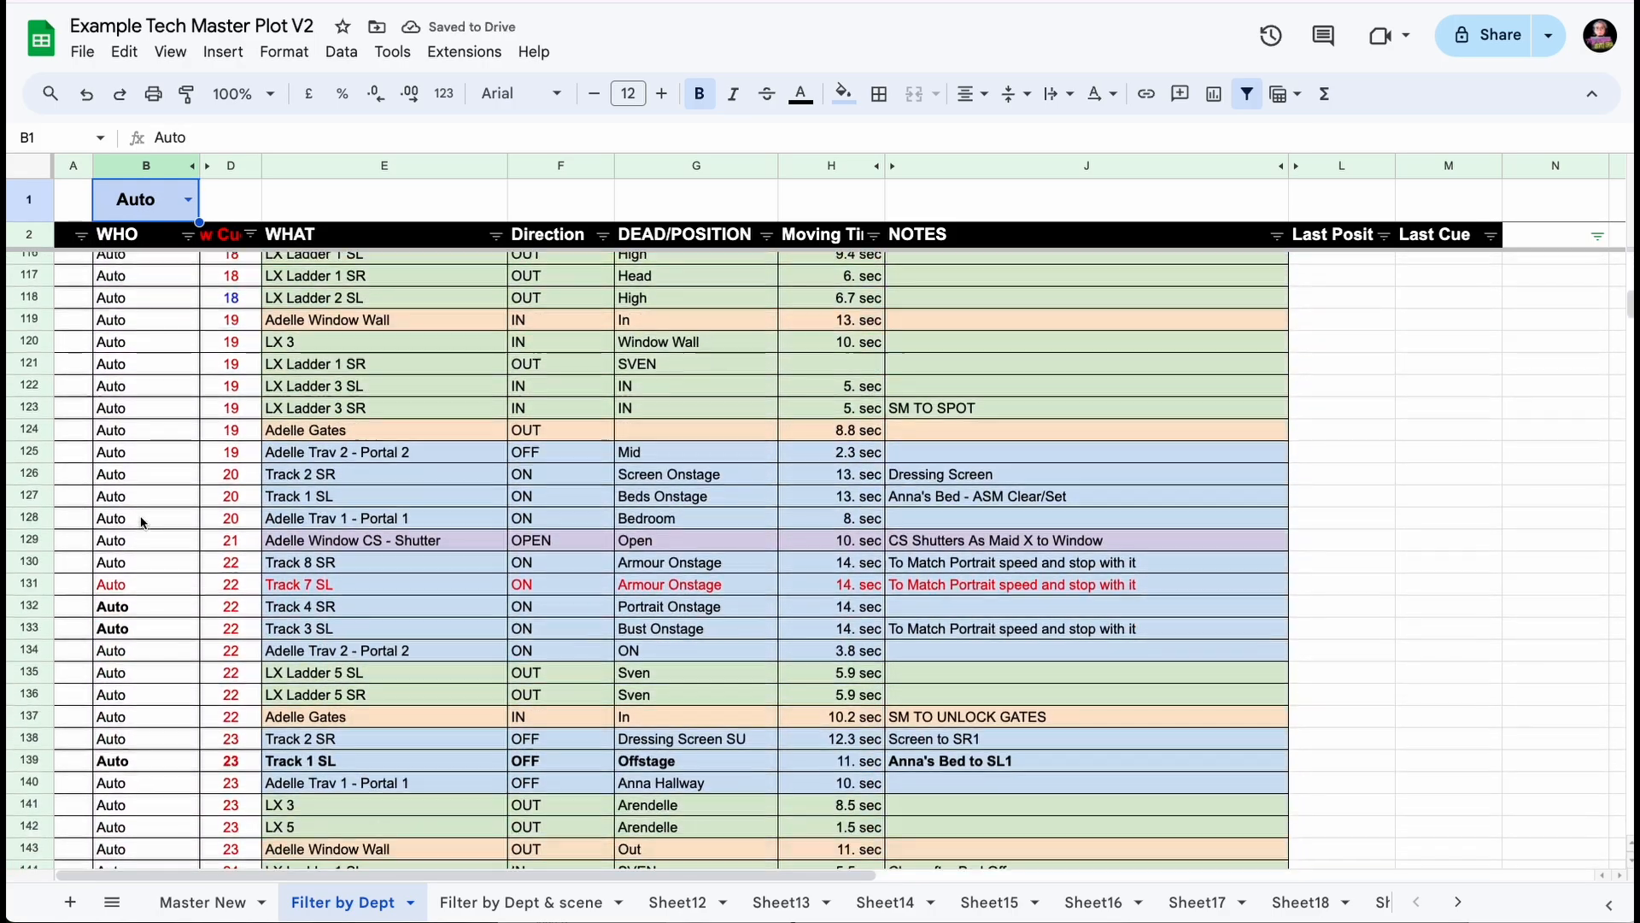
scroll(142, 523, down, 11)
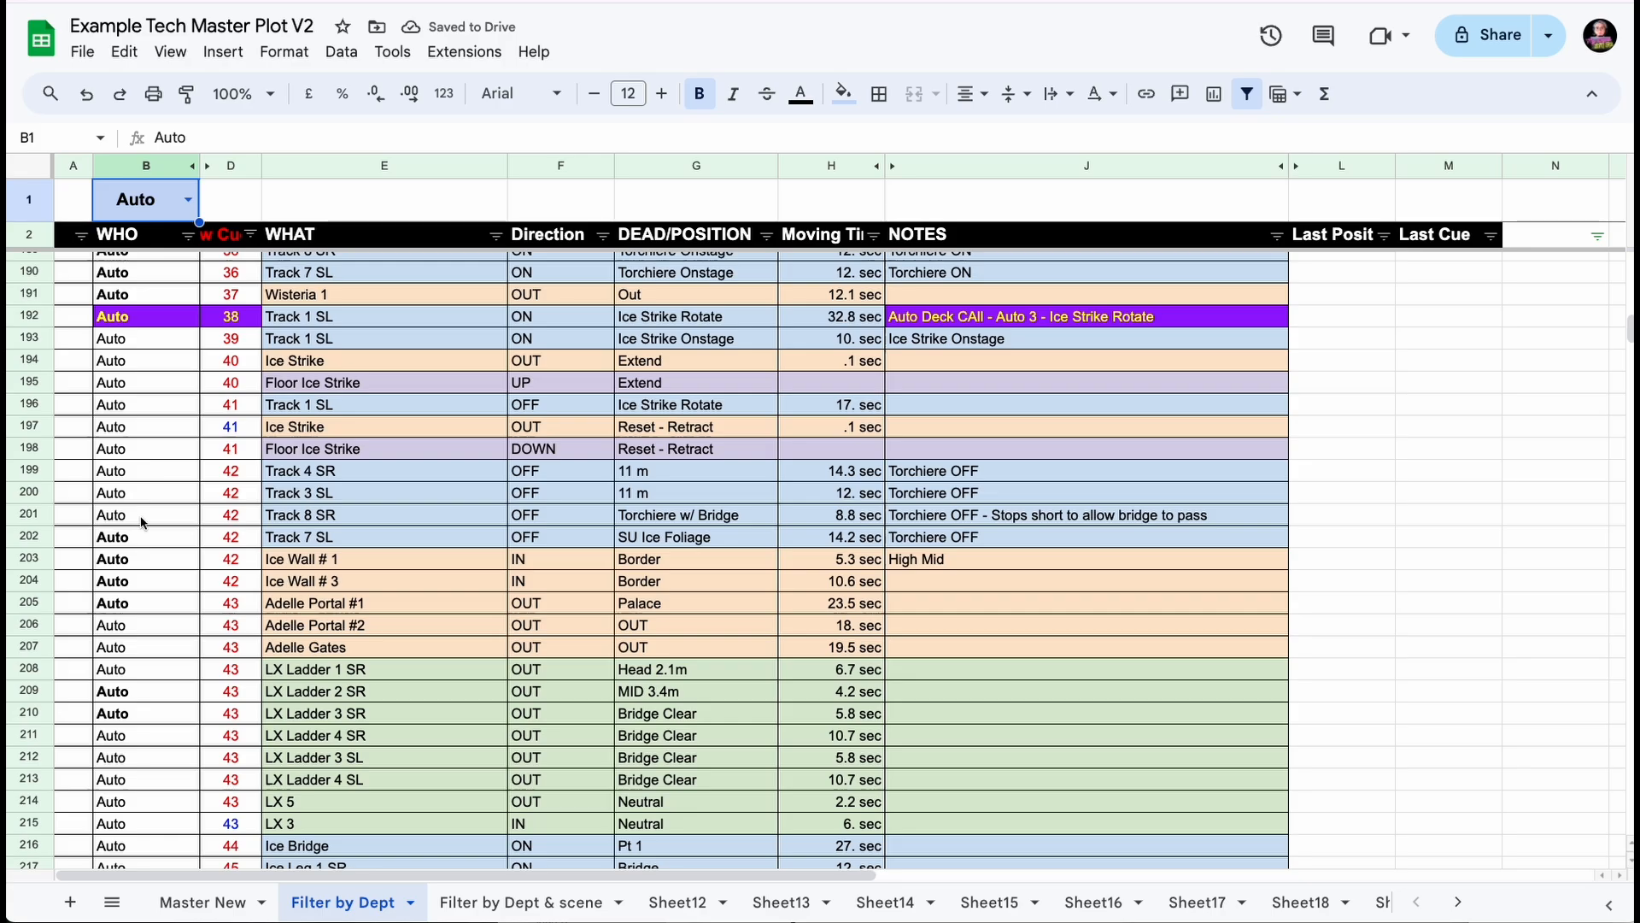
scroll(142, 523, up, 20)
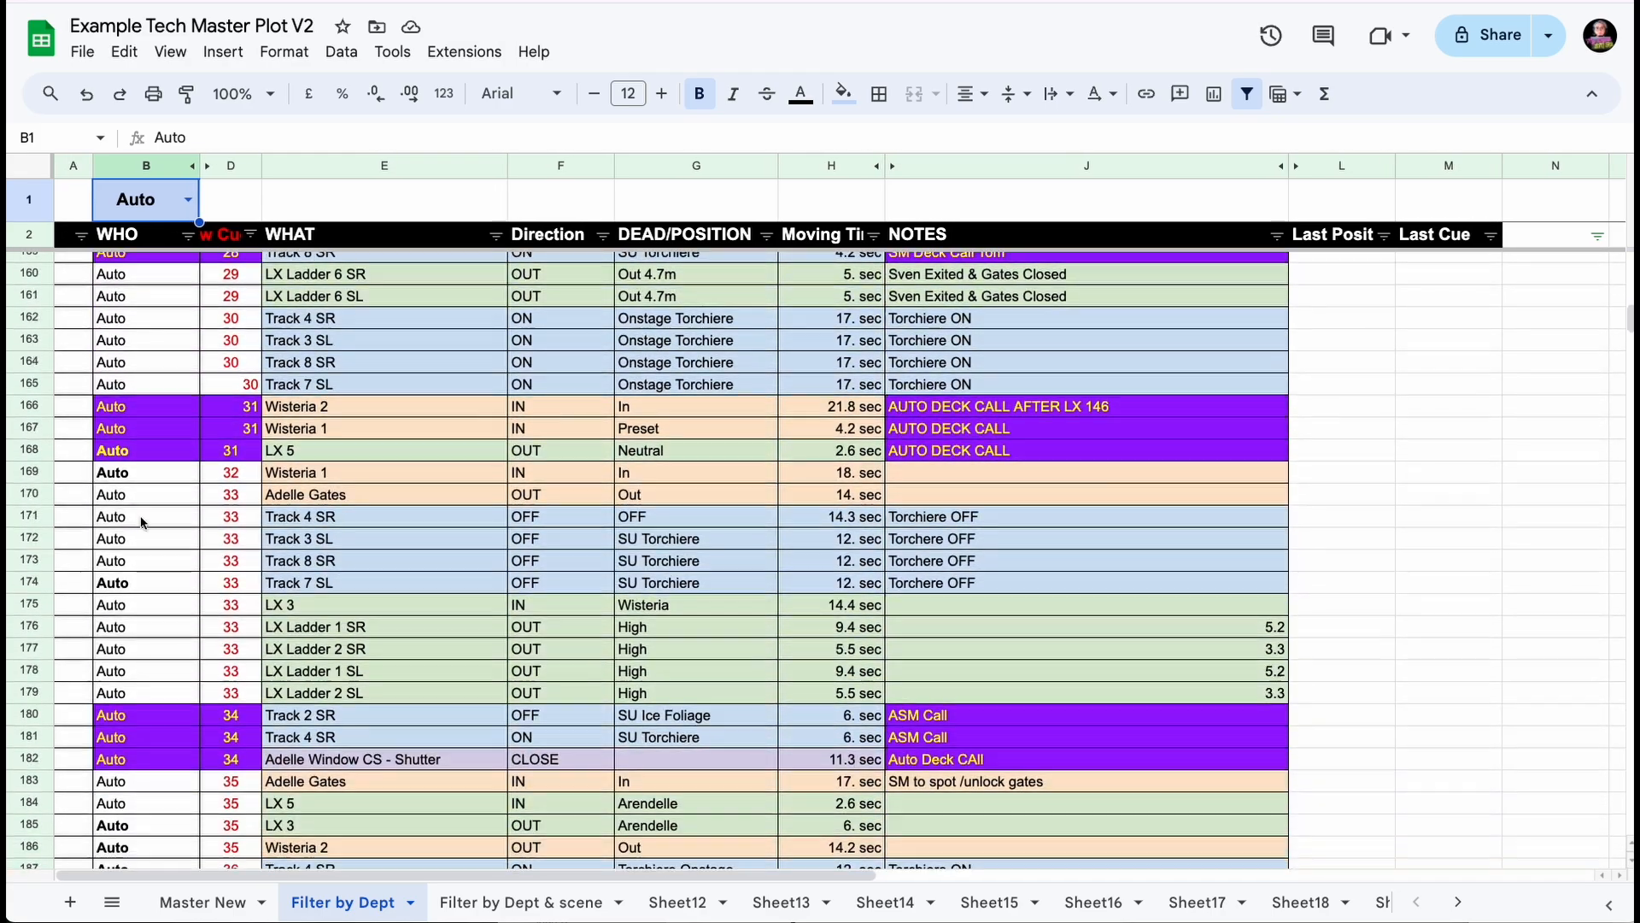
scroll(142, 523, up, 20)
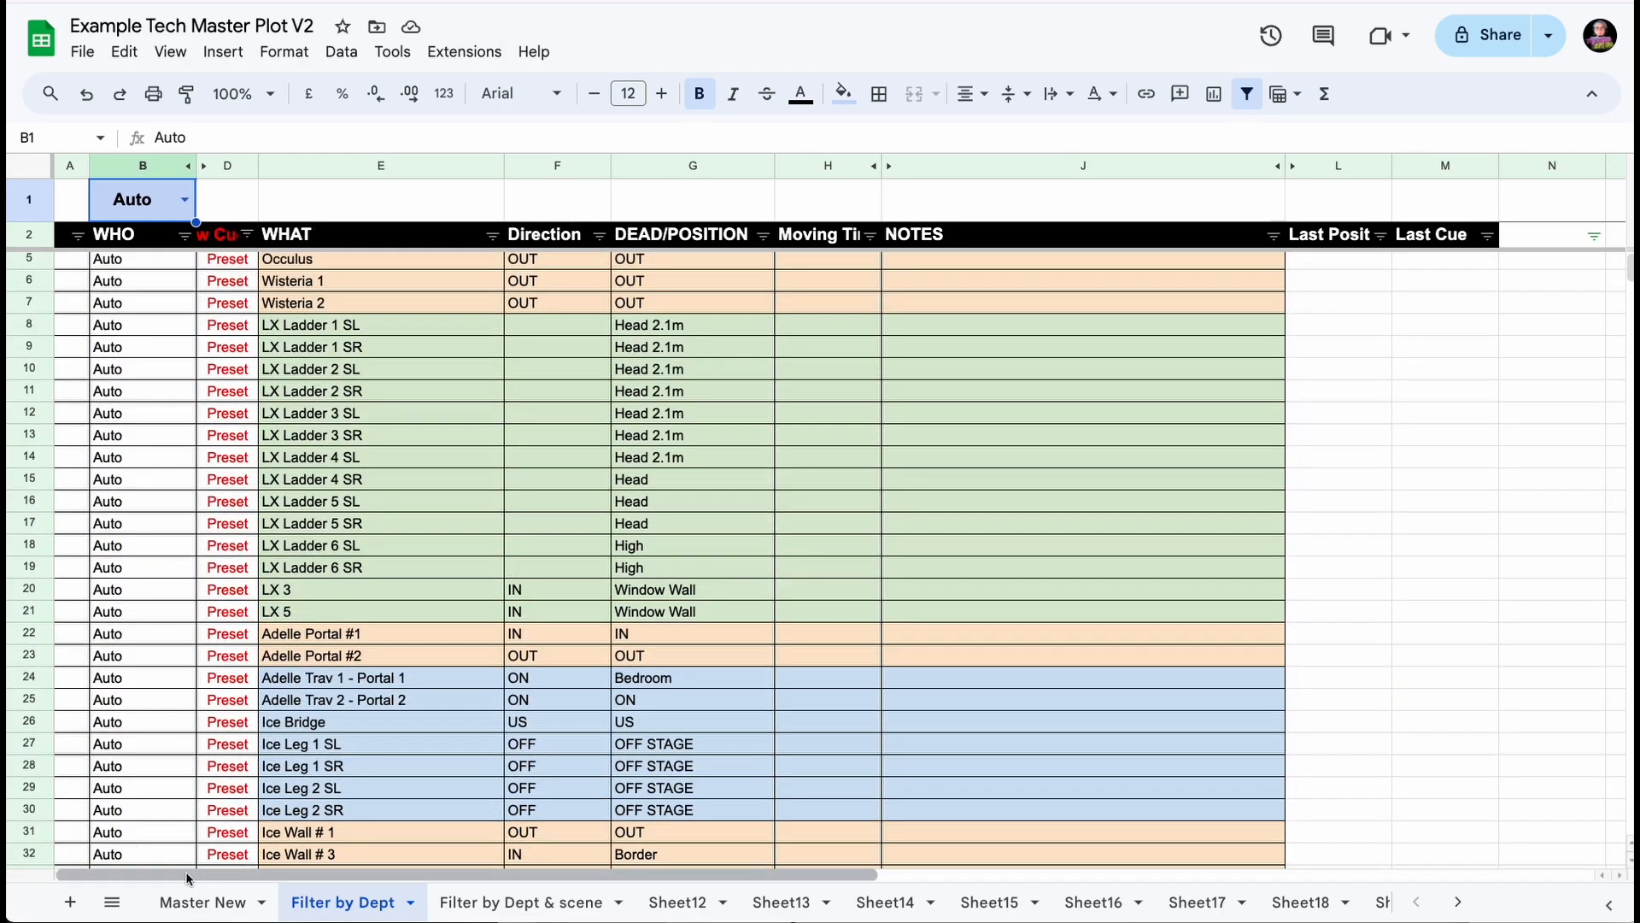
- Examine the 1.3b Transition Shipwreck scene heading in column B of Master New, then open Filter by Dept & scene
click(213, 905)
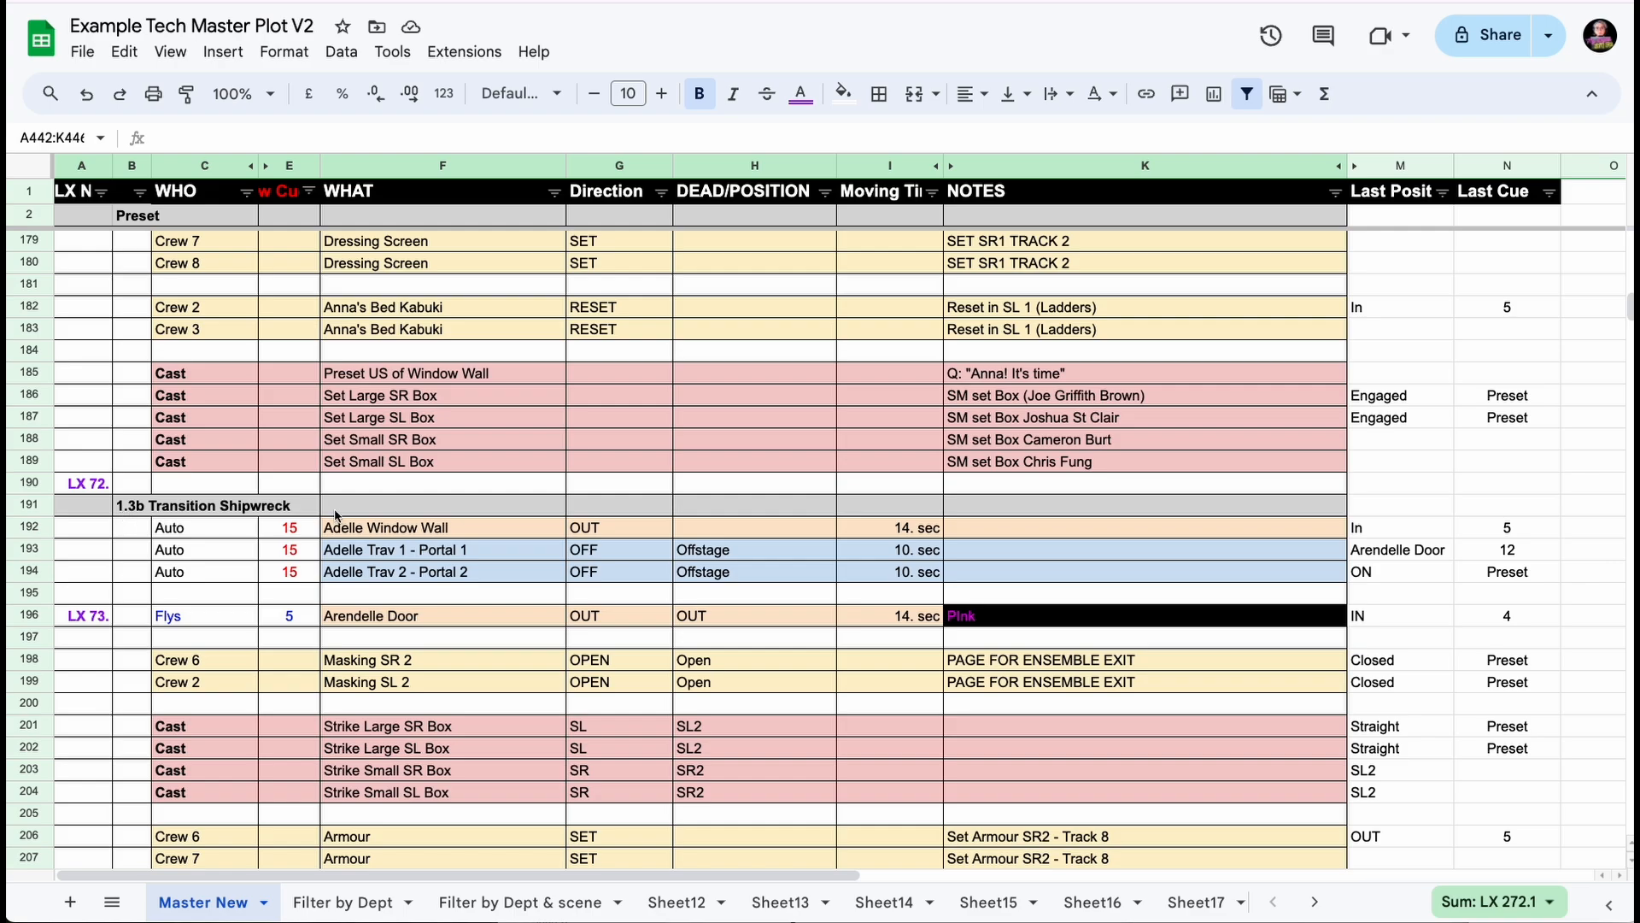
click(519, 902)
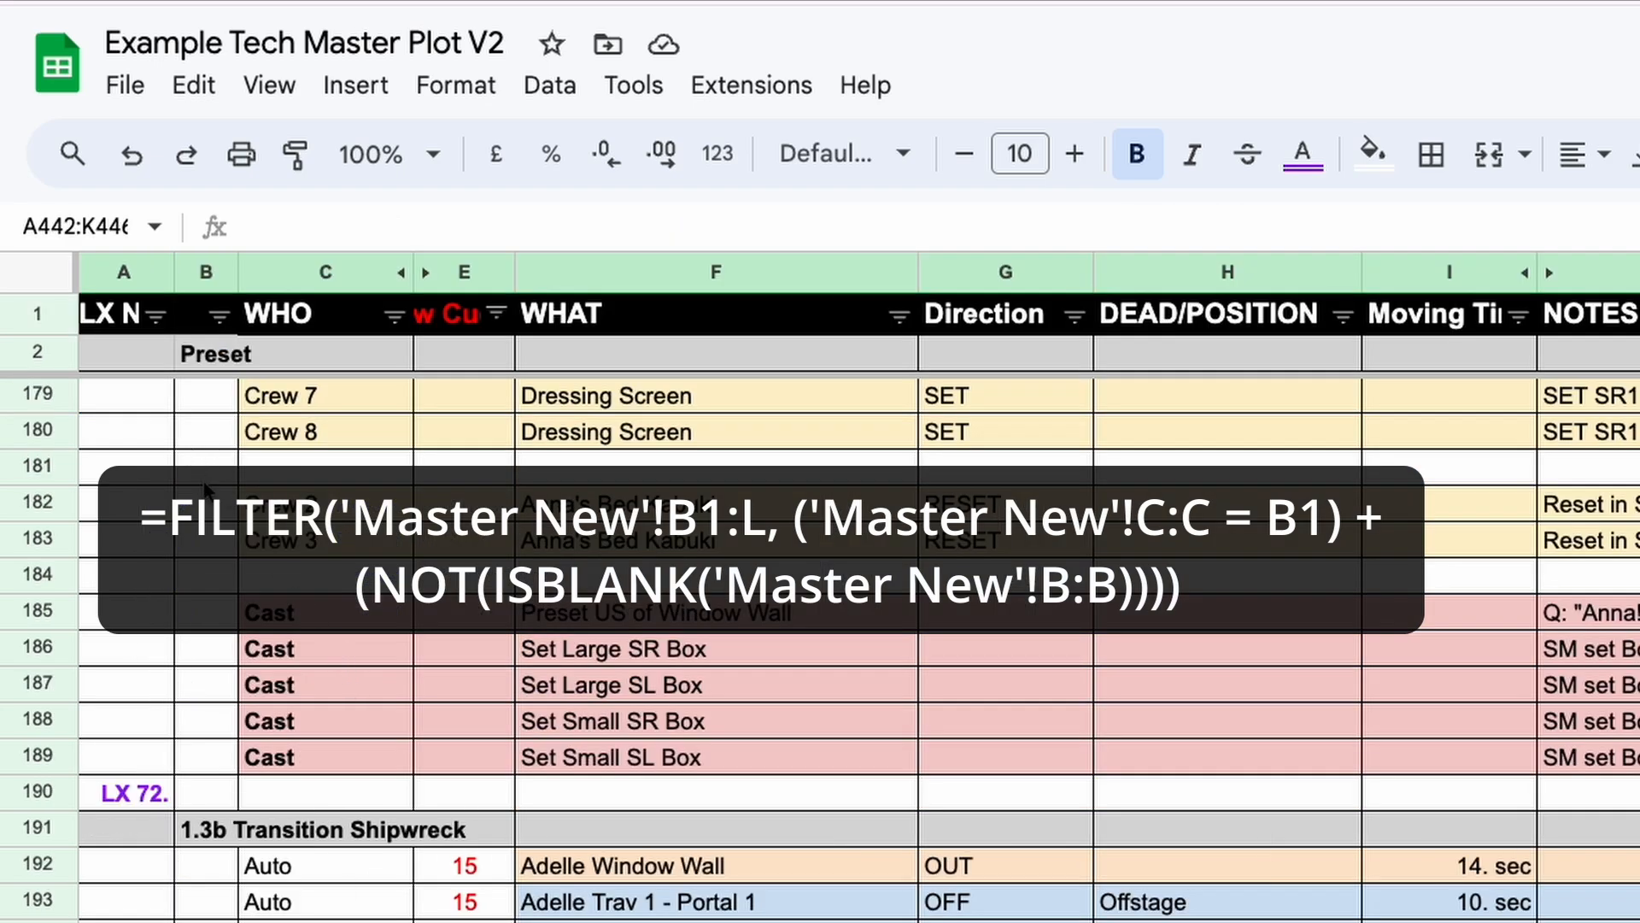
click(205, 831)
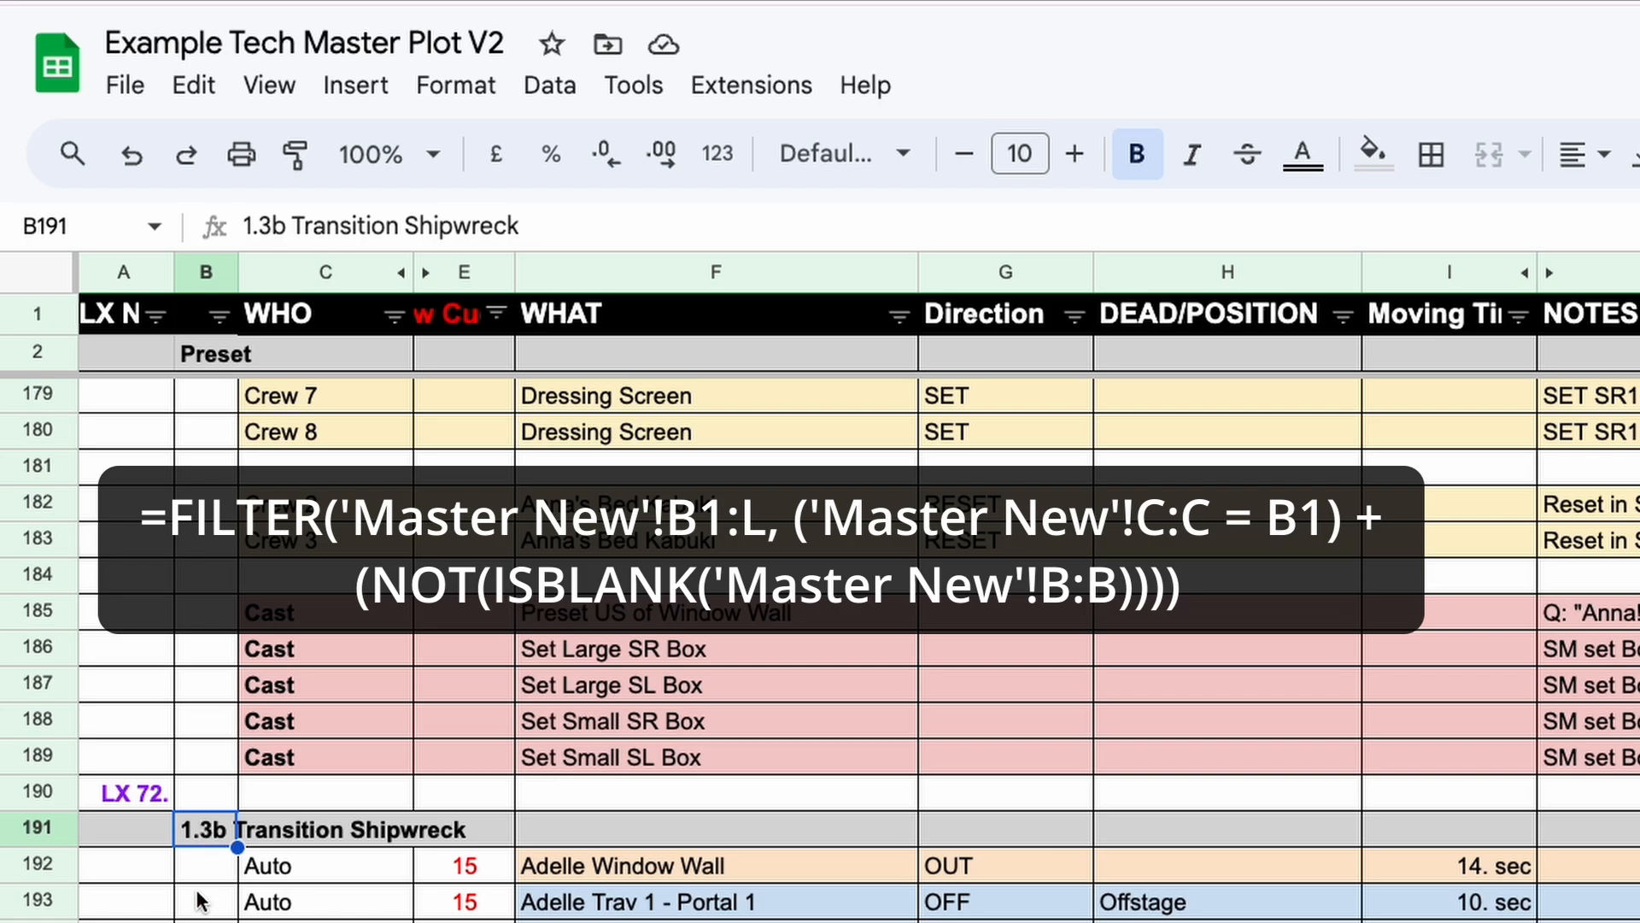
click(202, 921)
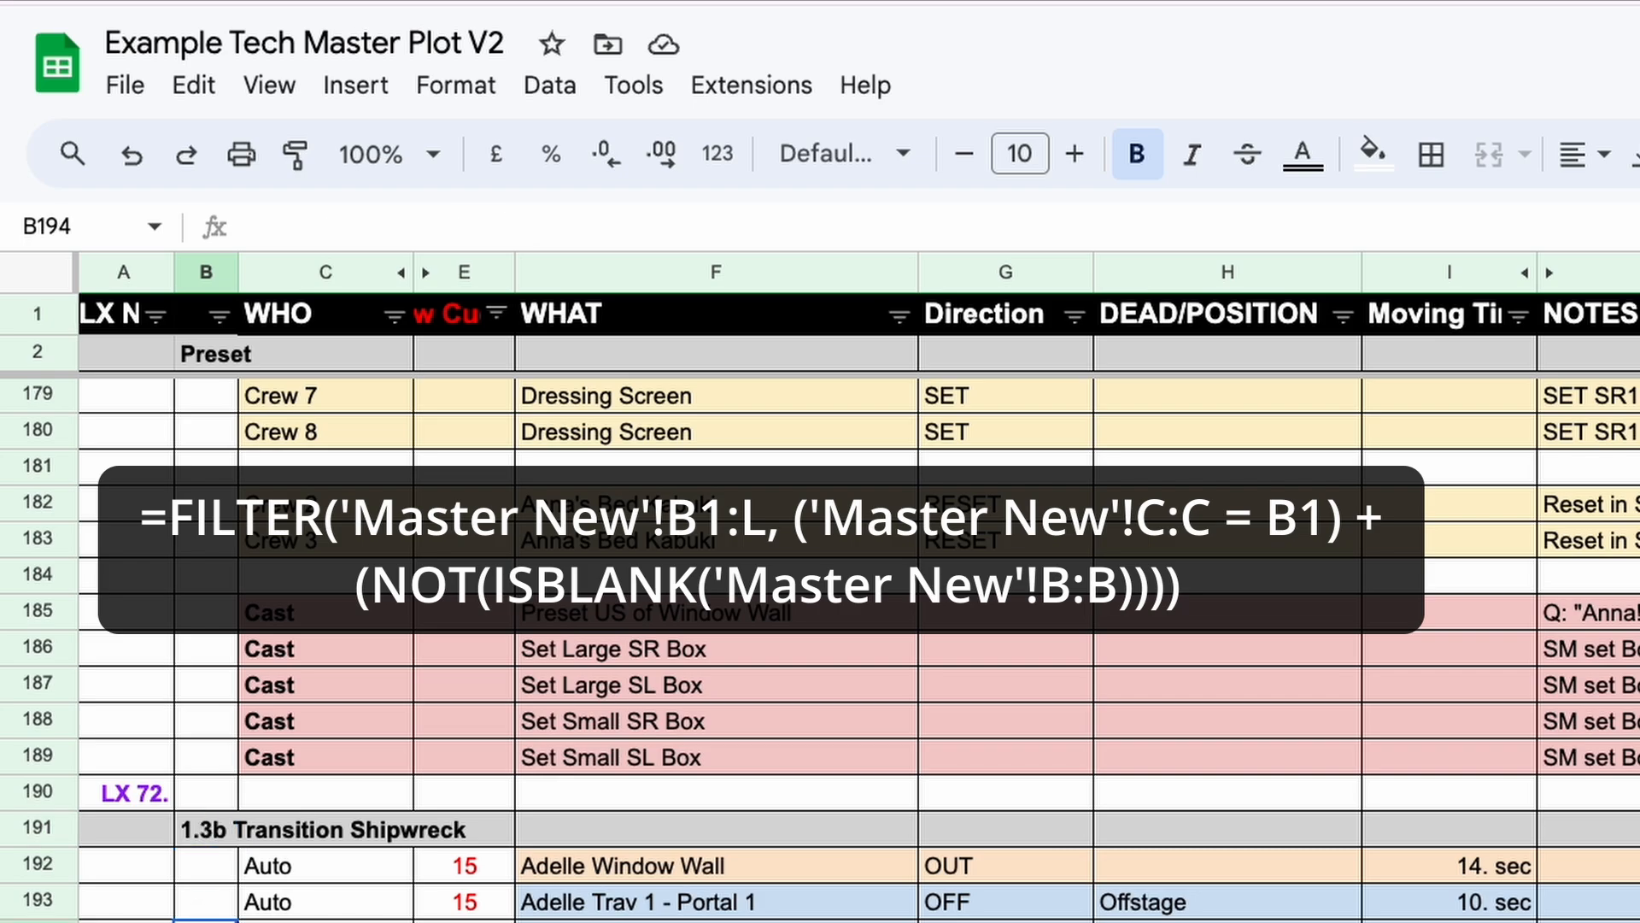
click(207, 840)
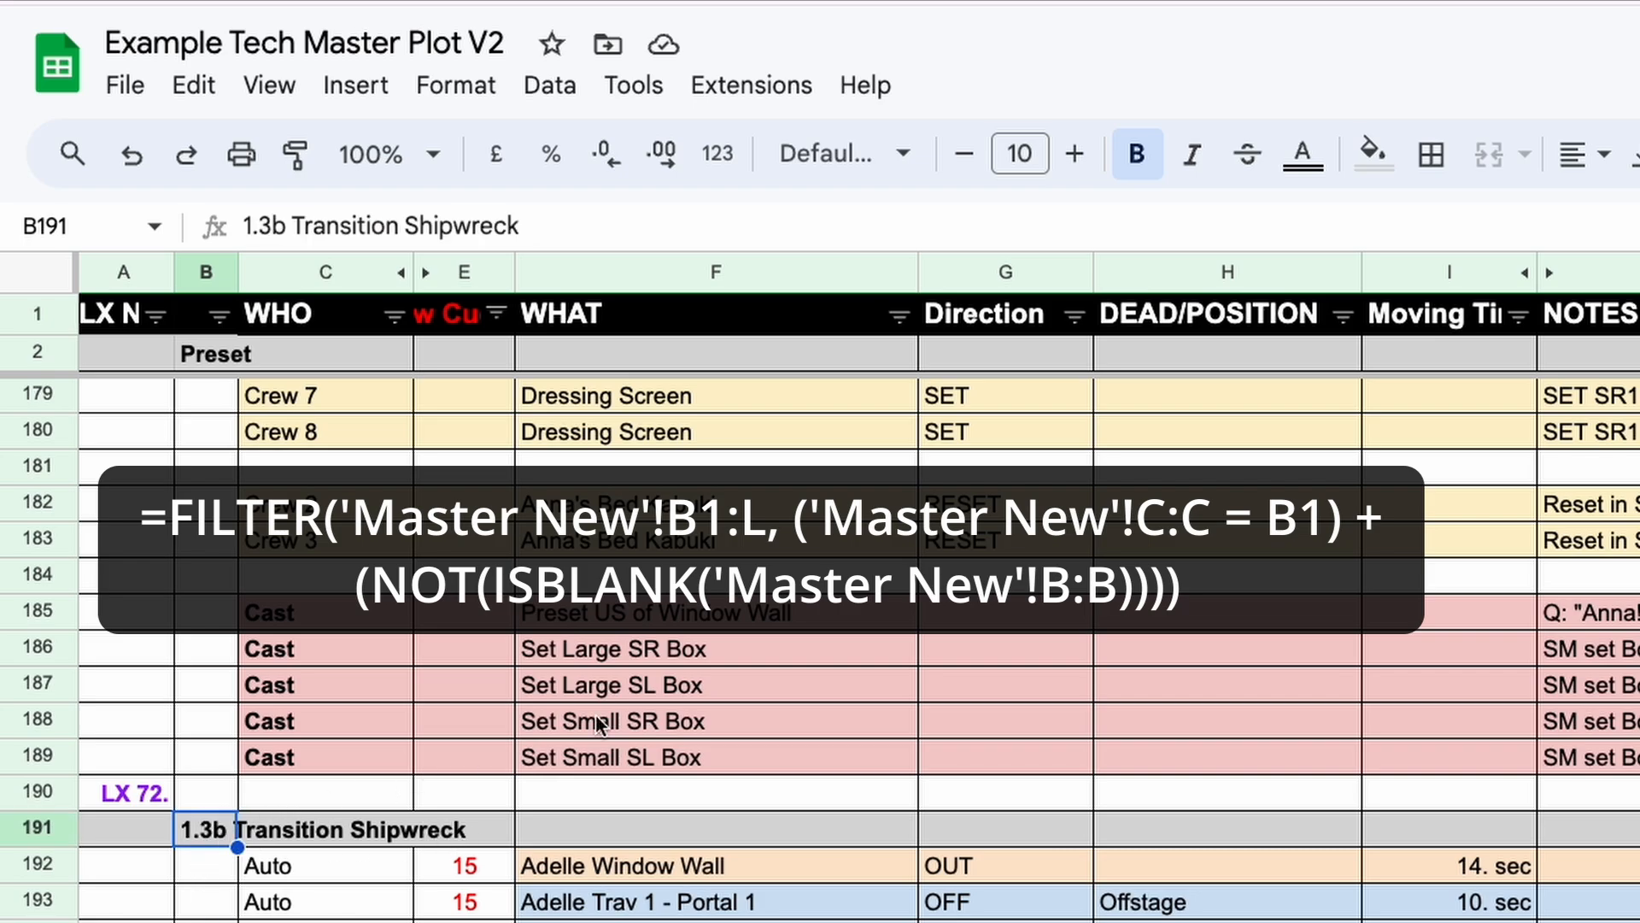
click(1243, 921)
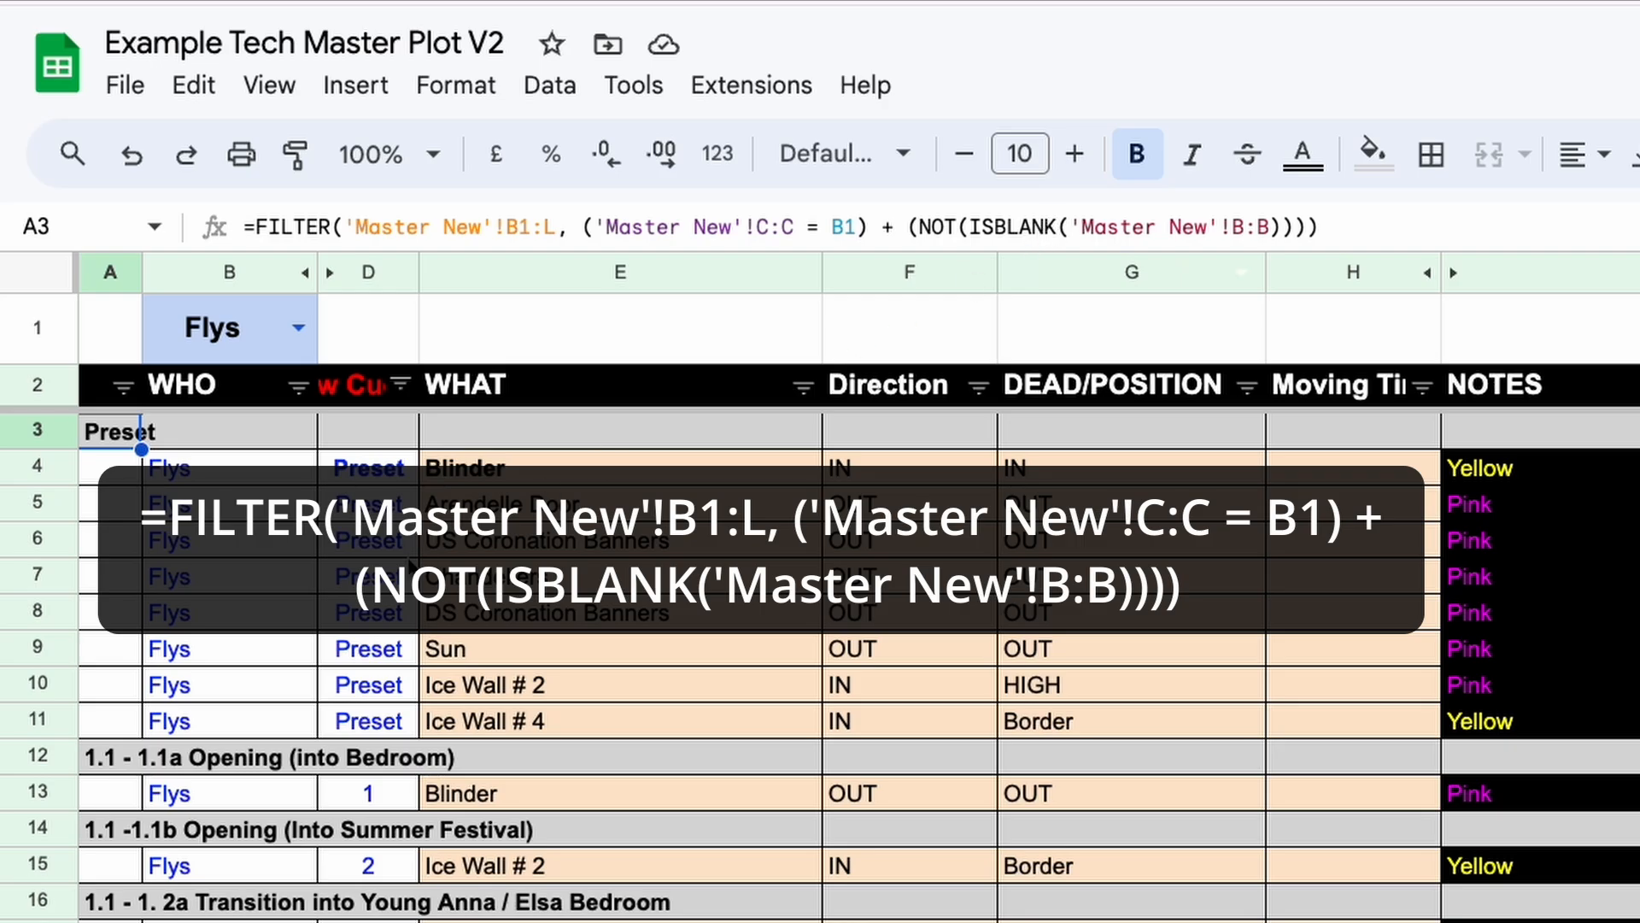
- Set the B1 department dropdown on Filter by Dept & scene to Auto and review the cues under their scene headings
scroll(589, 846, down, 5)
scroll(589, 846, down, 5)
scroll(590, 769, up, 10)
click(298, 331)
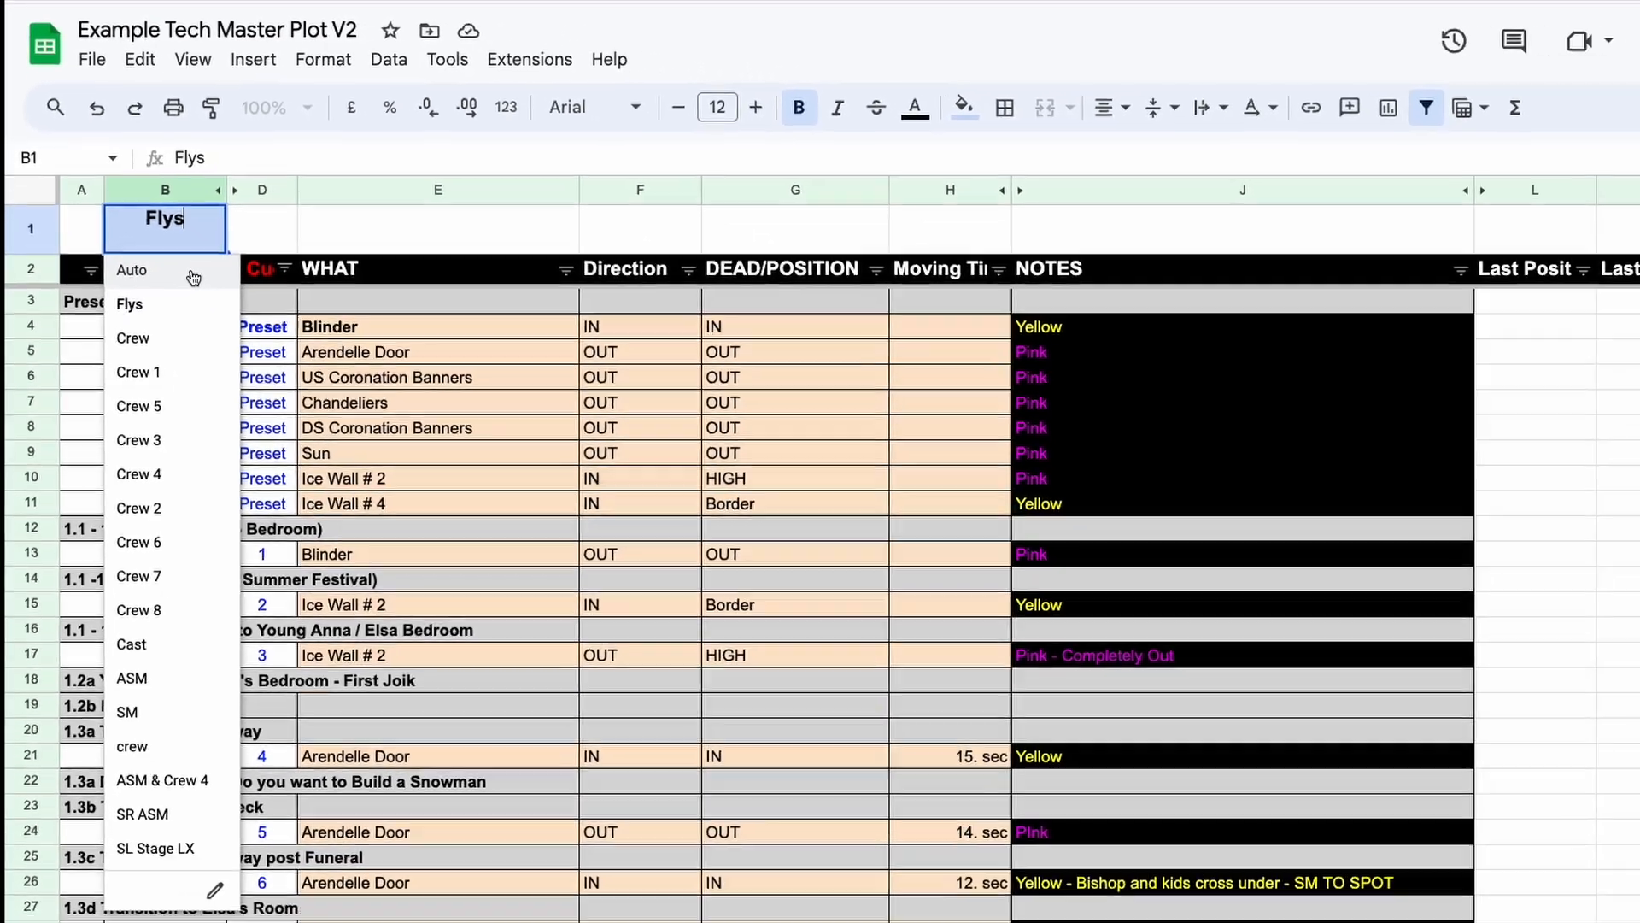
click(268, 393)
scroll(361, 557, down, 15)
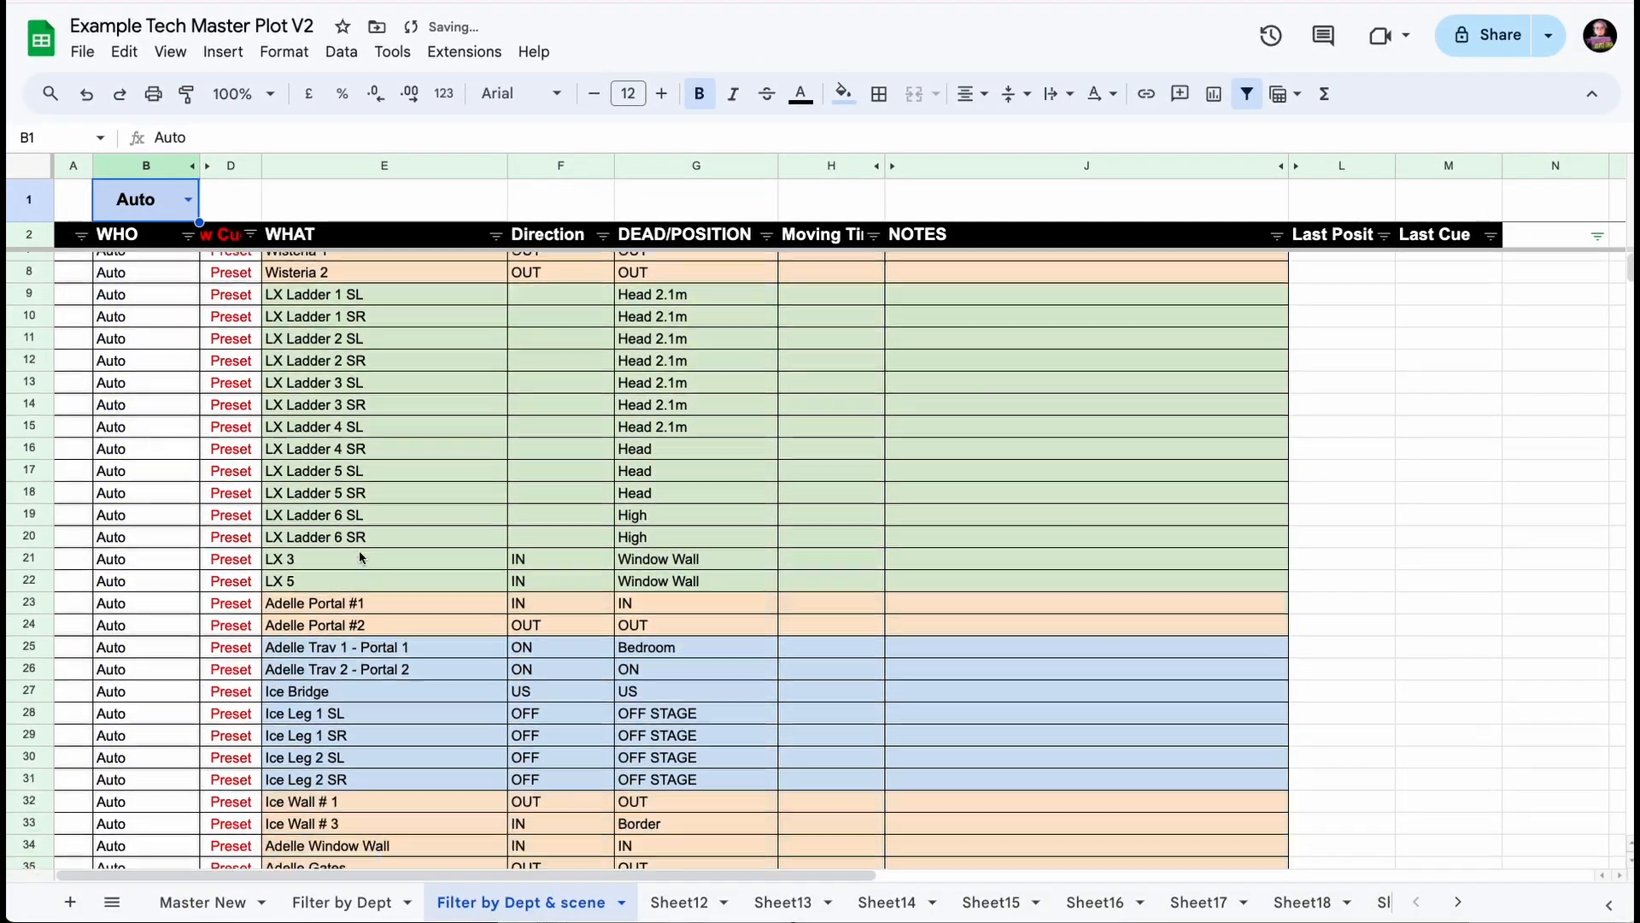
scroll(362, 557, down, 10)
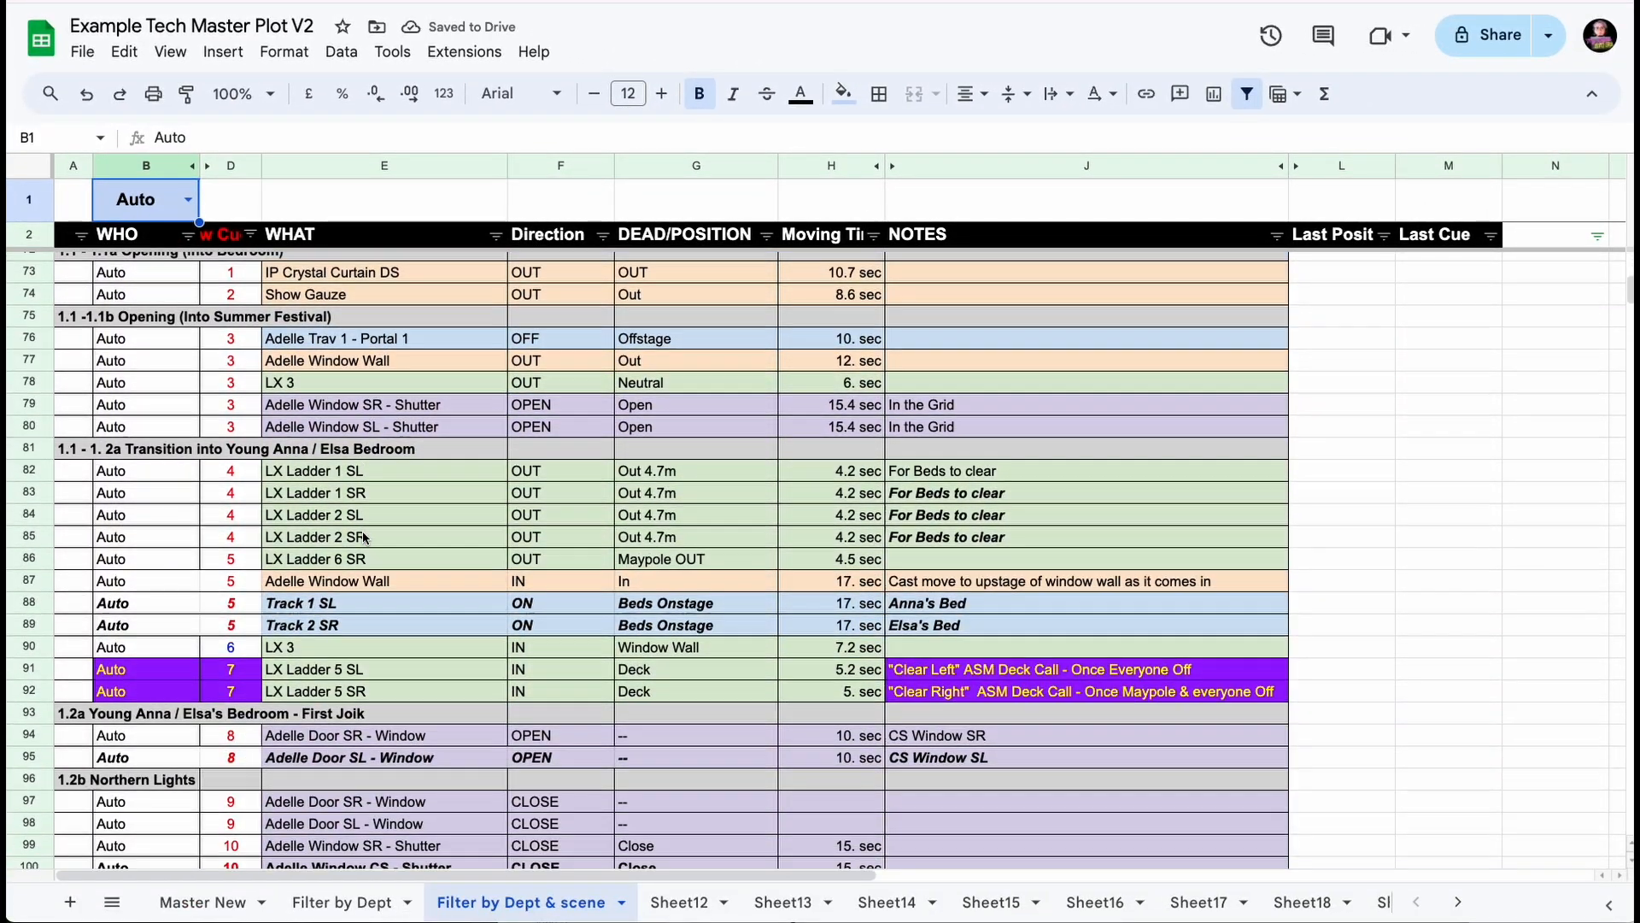
scroll(410, 594, down, 10)
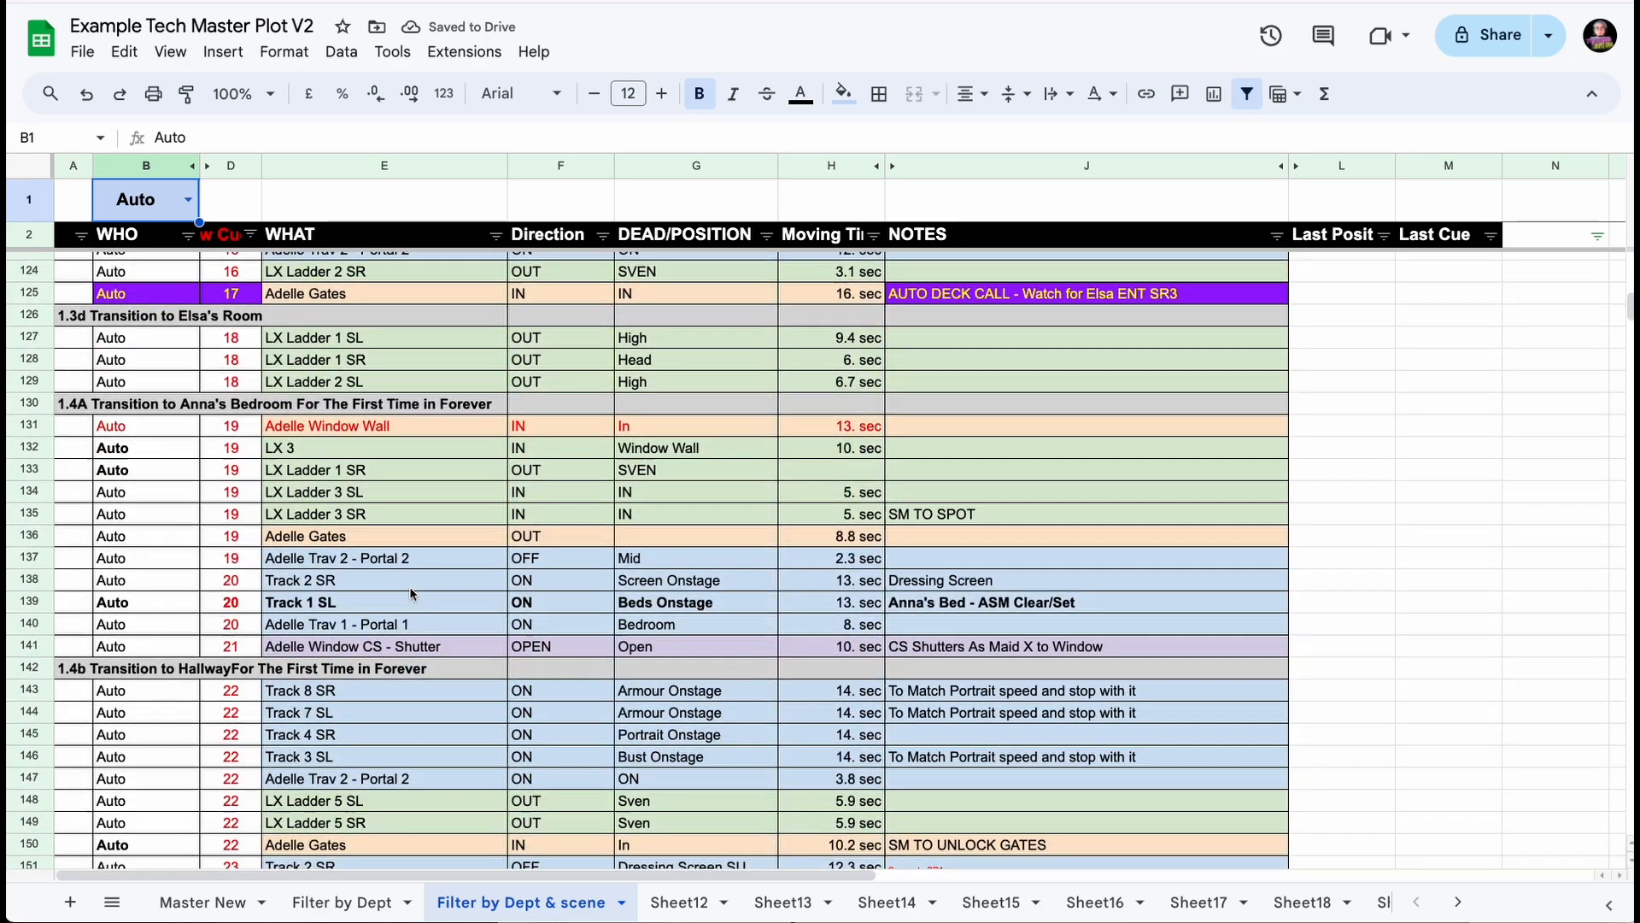
scroll(410, 594, up, 20)
scroll(410, 594, up, 6)
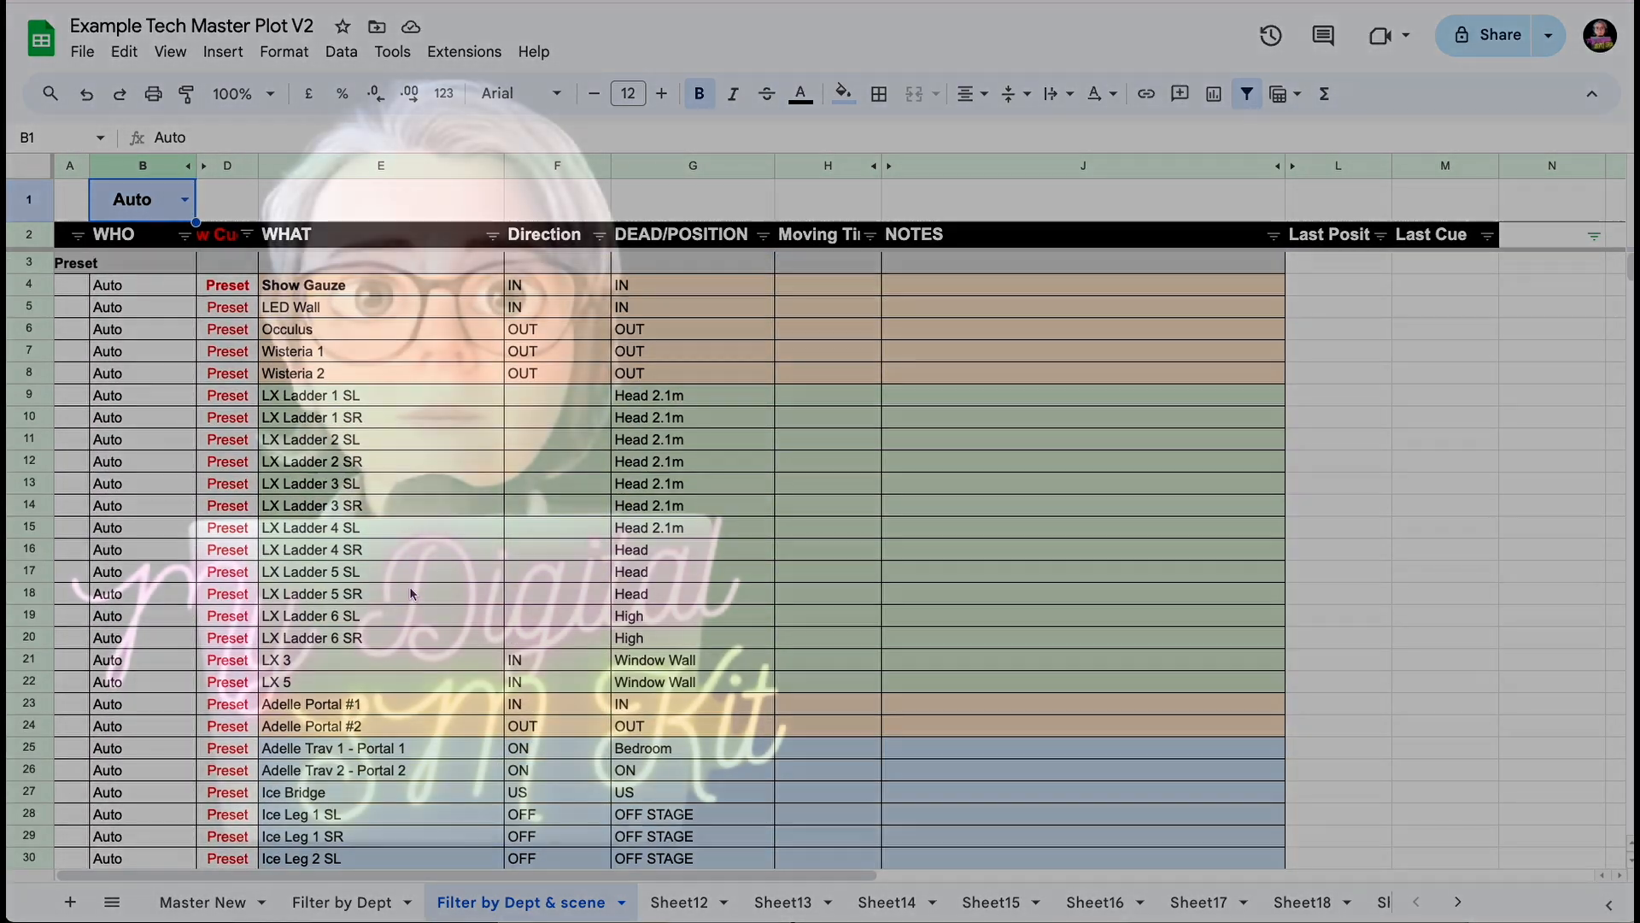